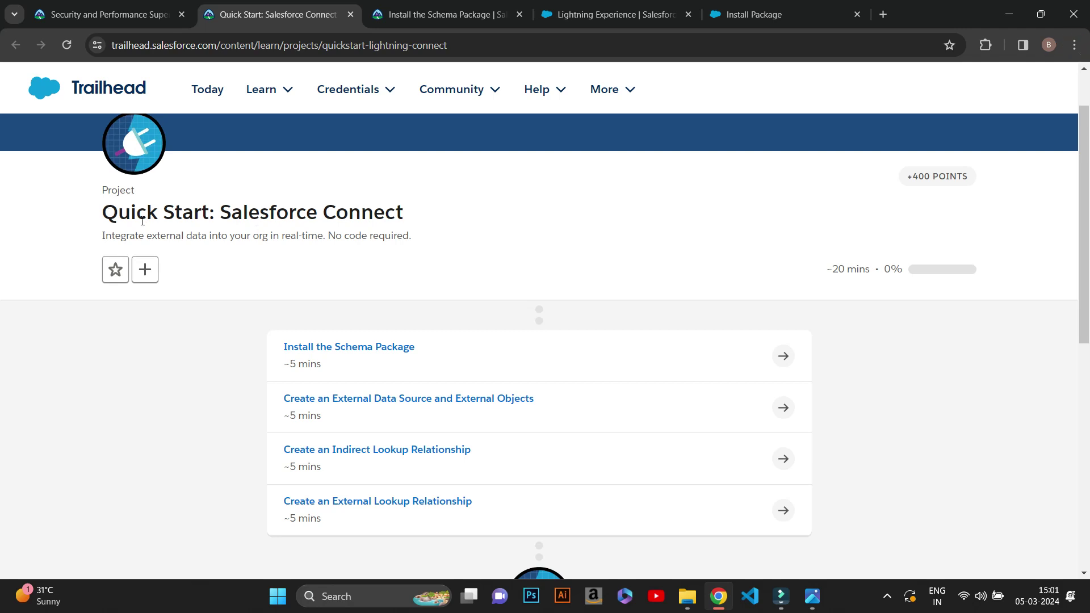
{"action": "left_click", "coordinate": [416, 215]}
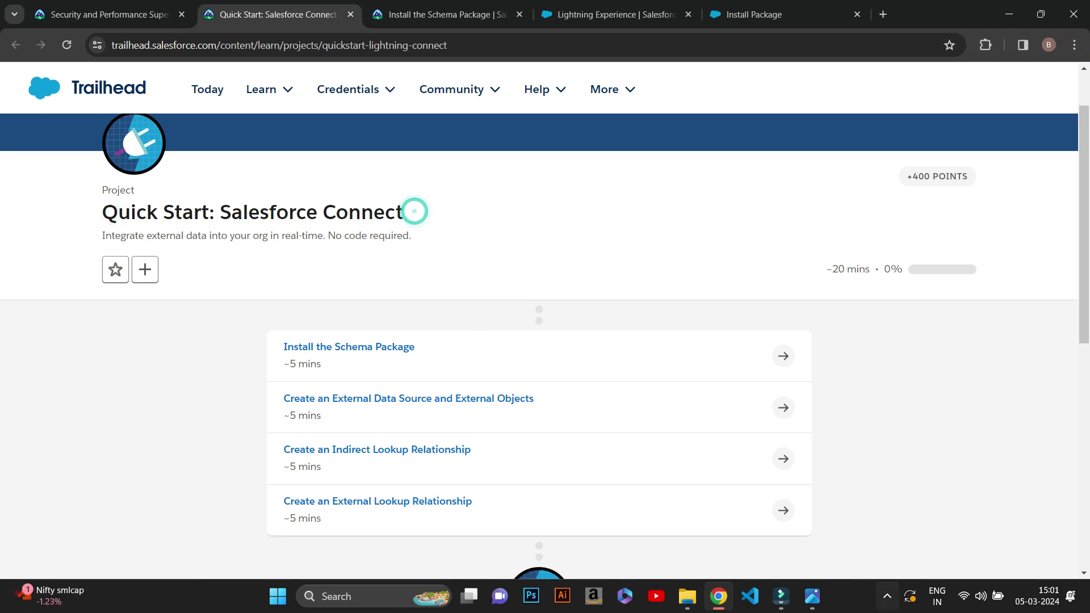
{"action": "left_click", "coordinate": [887, 596]}
{"action": "left_click", "coordinate": [714, 225]}
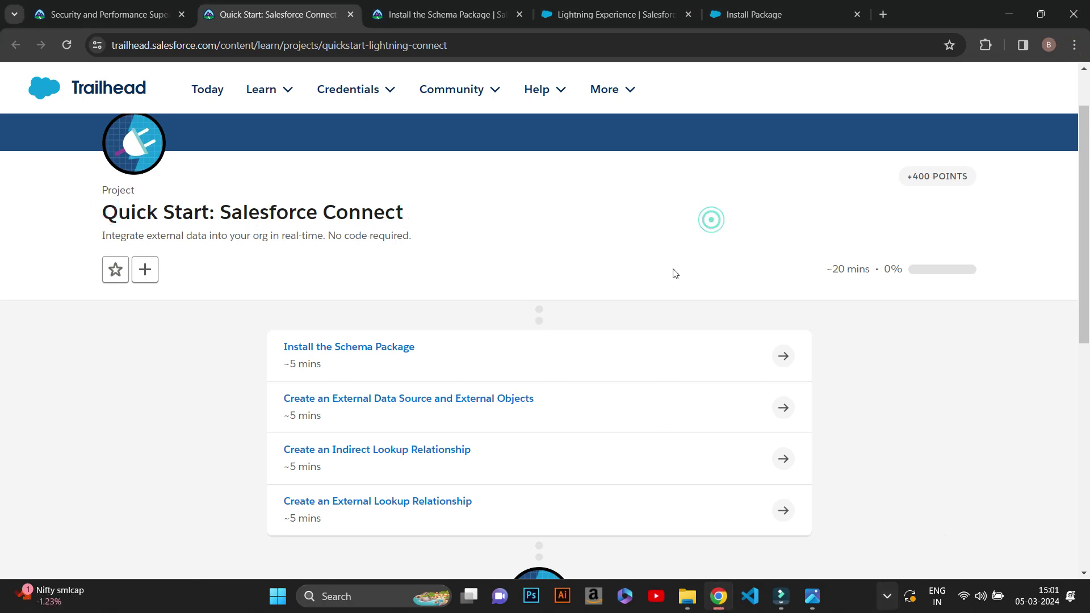
- Read through the Install the Schema Package instructions down to the Verify Step section
{"action": "left_click", "coordinate": [421, 7]}
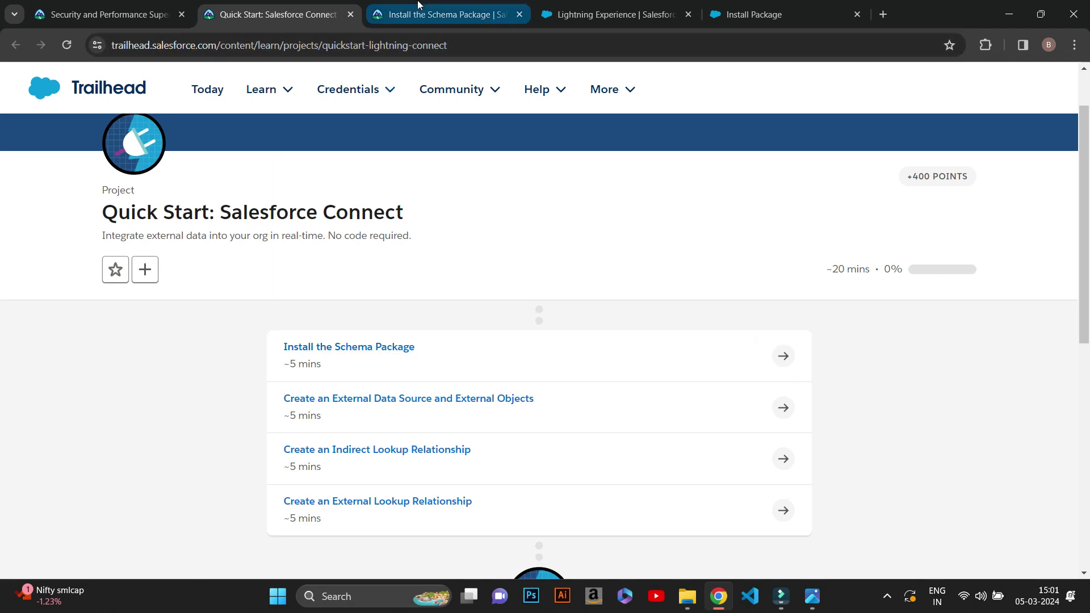
{"action": "scroll", "coordinate": [372, 341], "scroll_direction": "up", "scroll_amount": 7}
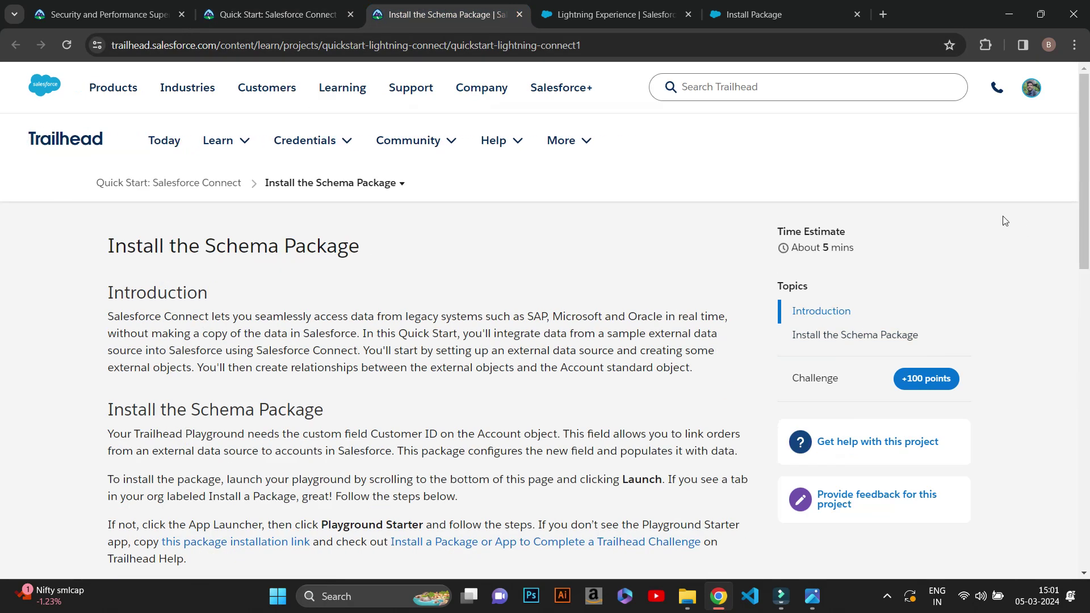
{"action": "scroll", "coordinate": [220, 274], "scroll_direction": "down", "scroll_amount": 10}
{"action": "scroll", "coordinate": [336, 358], "scroll_direction": "up", "scroll_amount": 4}
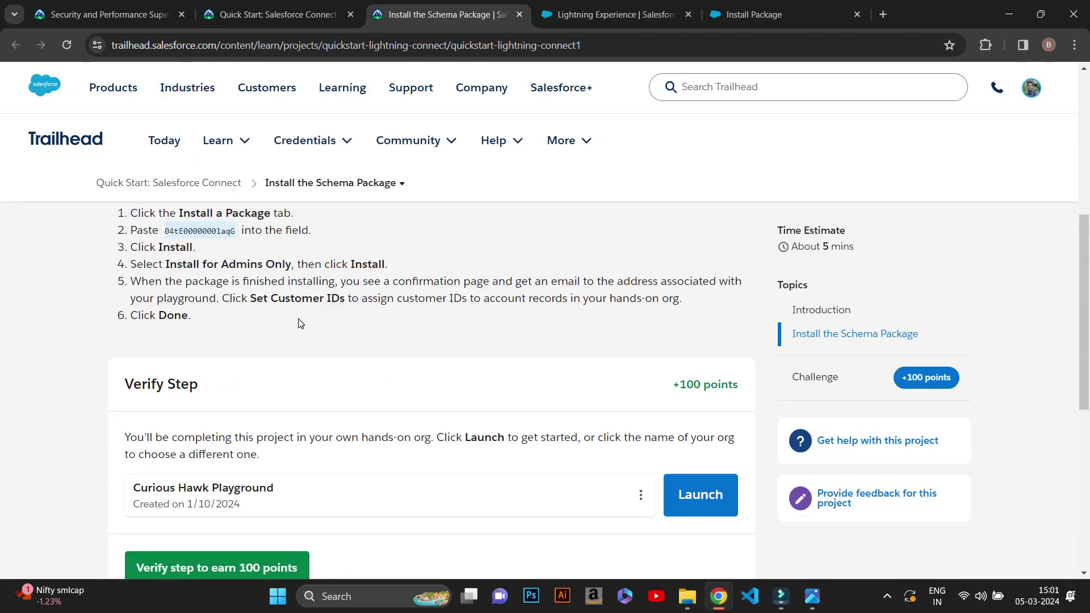
{"action": "scroll", "coordinate": [300, 323], "scroll_direction": "down", "scroll_amount": 1}
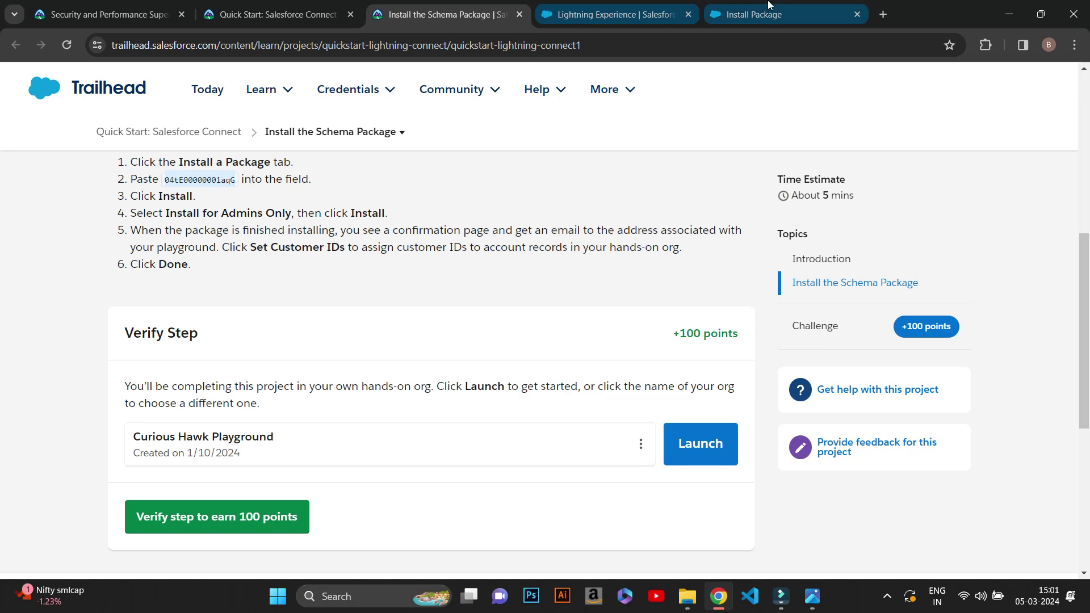
{"action": "left_click", "coordinate": [783, 21]}
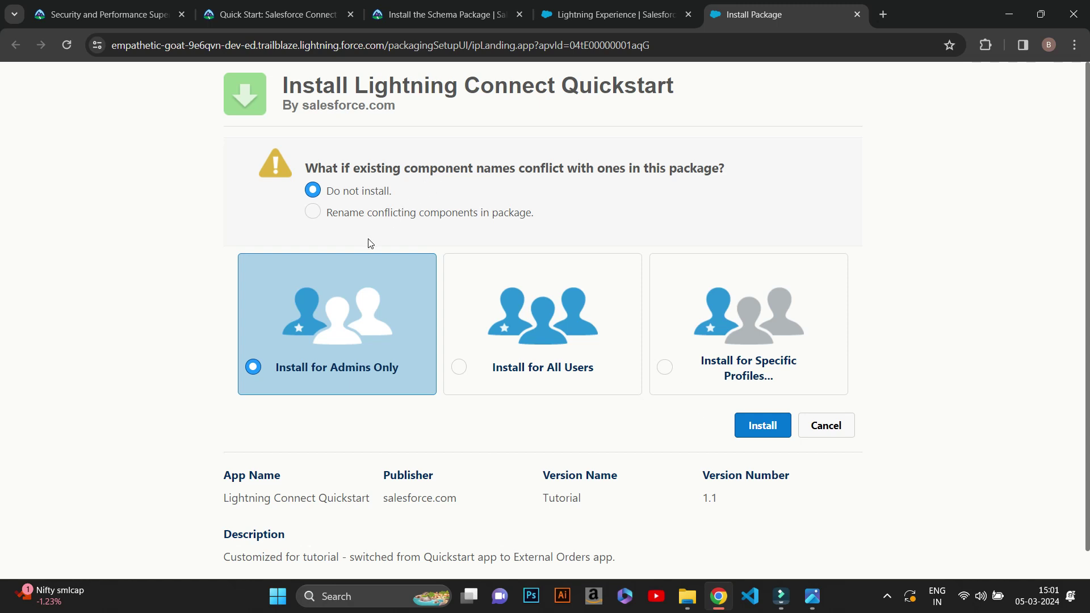
{"action": "left_click", "coordinate": [388, 219]}
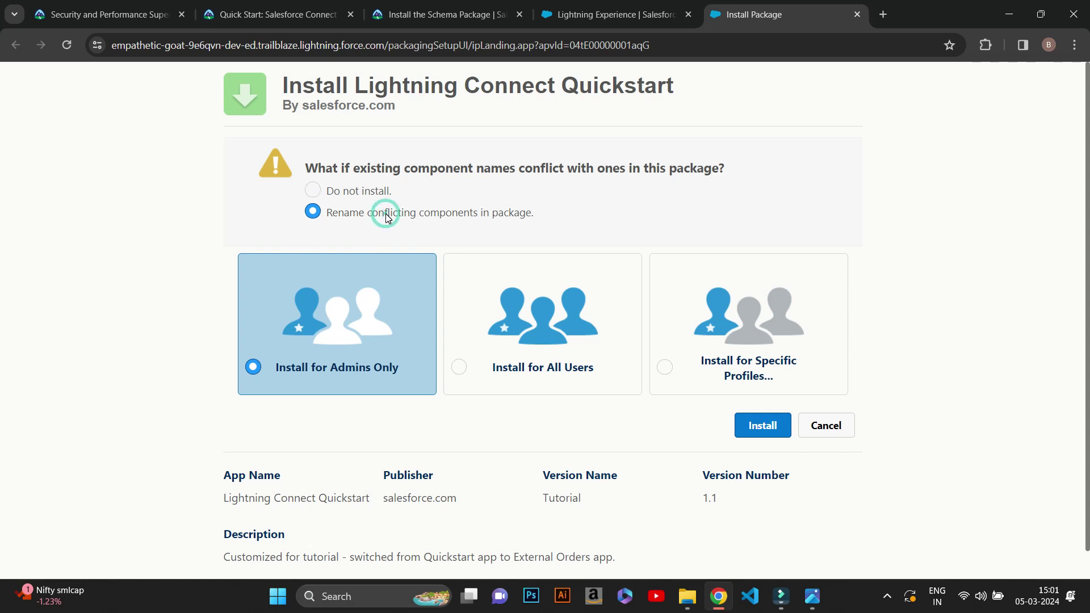
{"action": "left_click", "coordinate": [361, 189]}
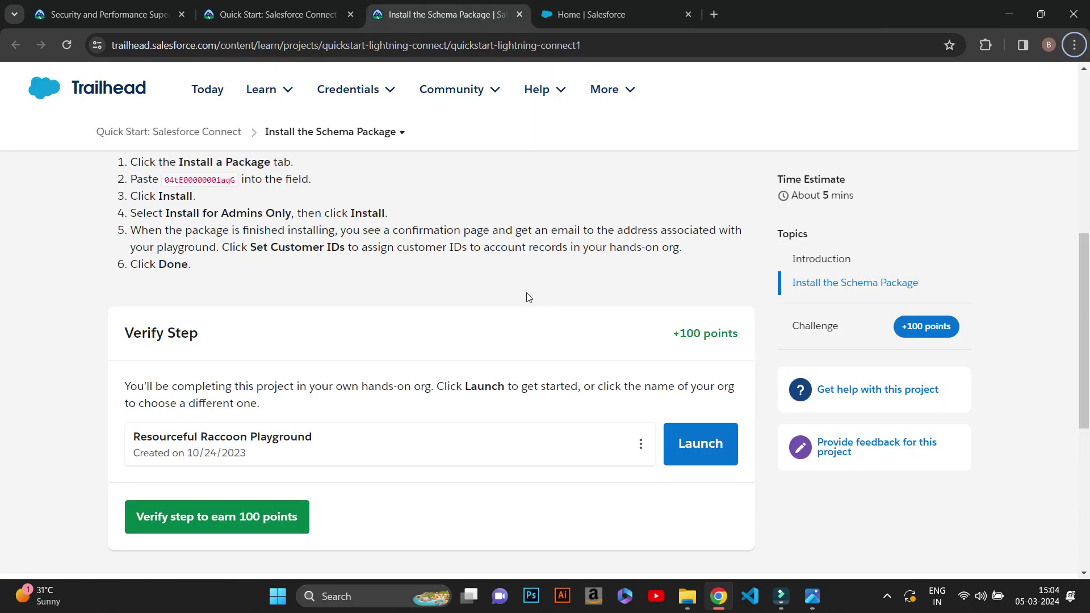
- Open the Install a Package page in the Salesforce playground org
{"action": "left_click", "coordinate": [894, 603]}
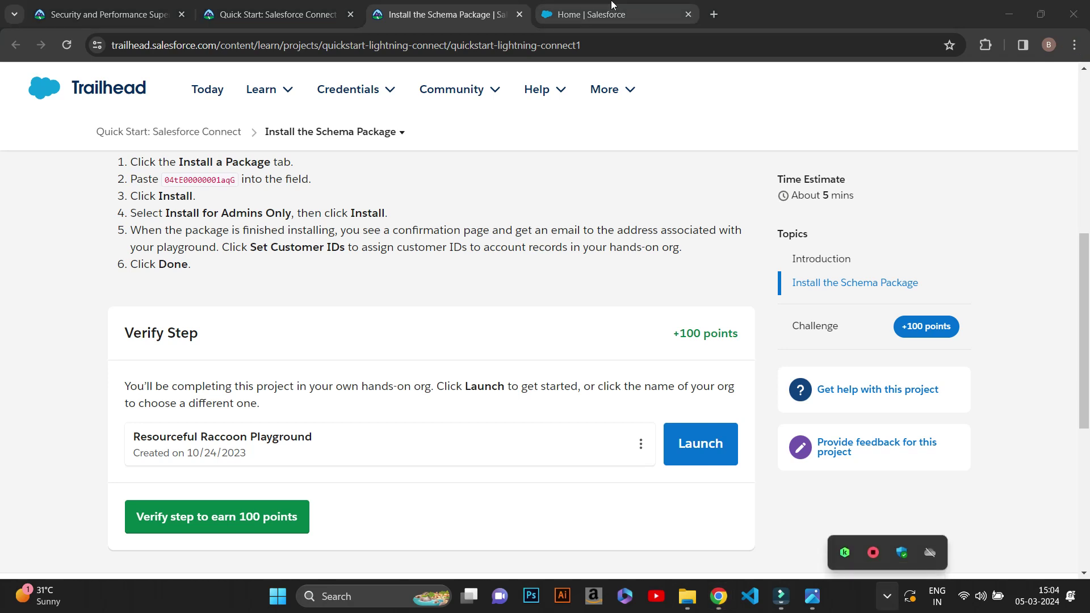
{"action": "left_click", "coordinate": [591, 14]}
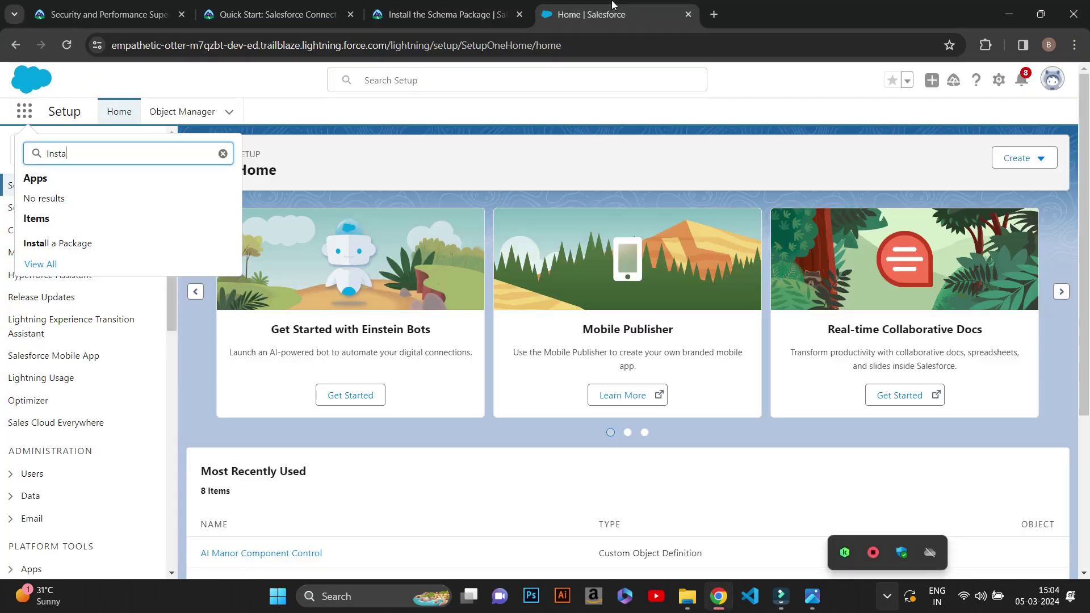
{"action": "left_click", "coordinate": [32, 244]}
- Copy package ID 04tE00000001aqG from the Trailhead instructions and submit it in the playground's Install a Package form
{"action": "left_click", "coordinate": [384, 12]}
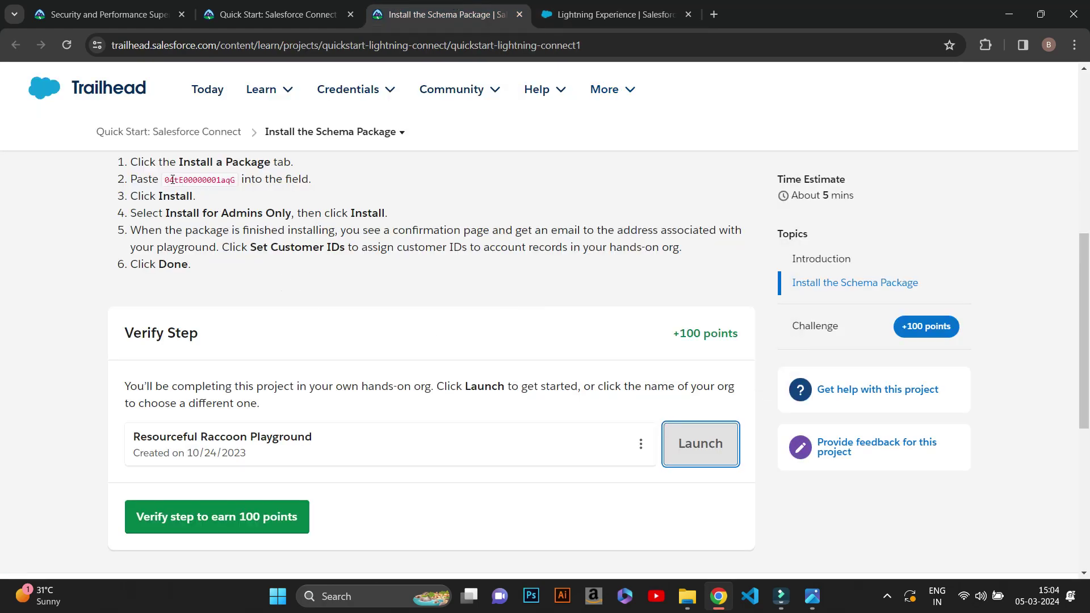
{"action": "double_click", "coordinate": [170, 179]}
{"action": "key", "text": "ctrl+c"}
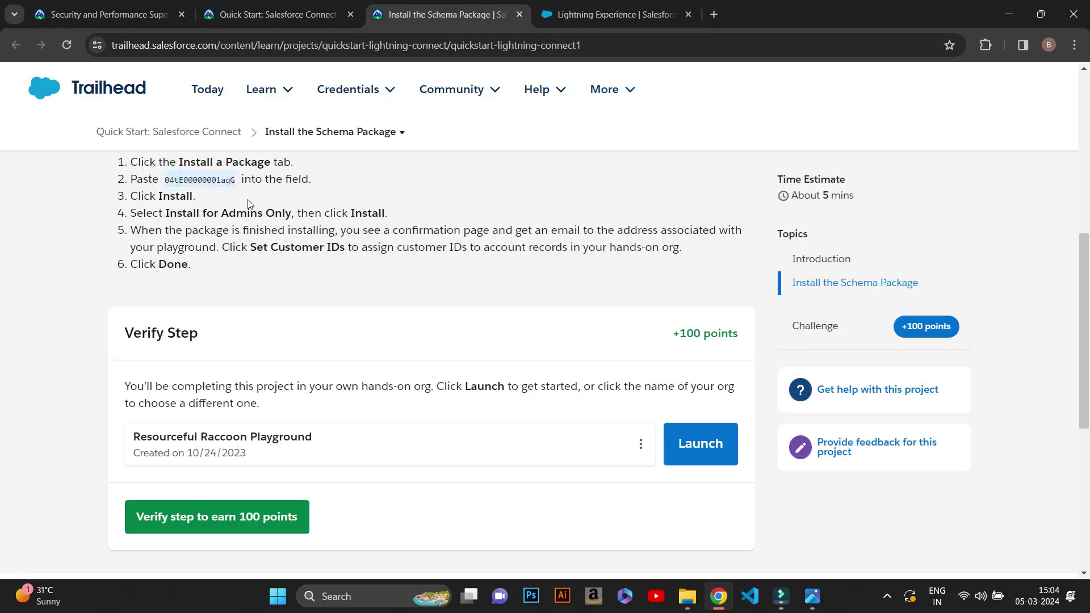
{"action": "left_click", "coordinate": [610, 14]}
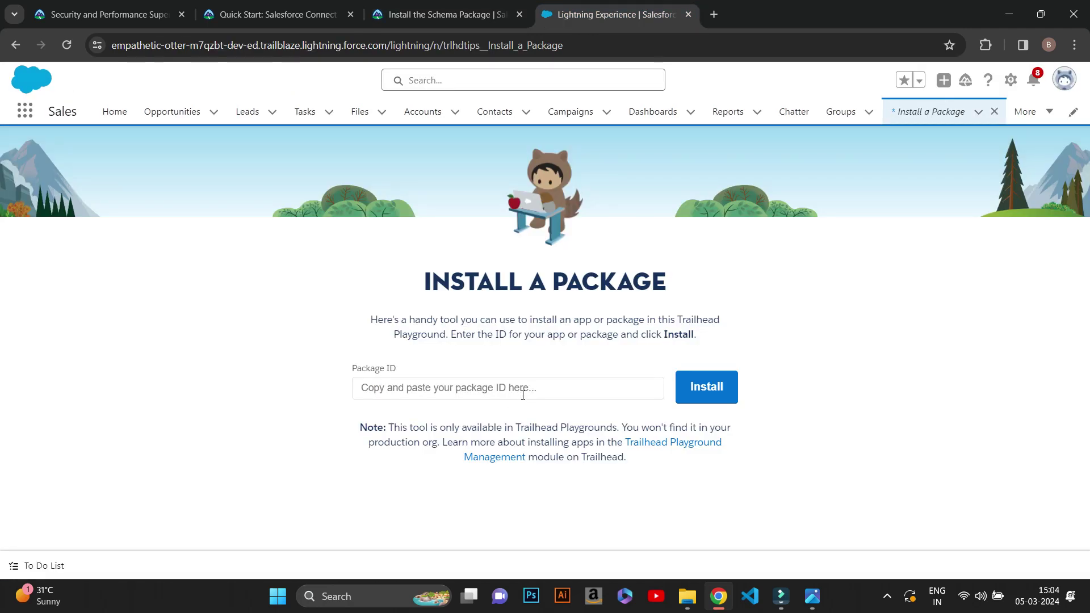
{"action": "left_click", "coordinate": [528, 389]}
{"action": "key", "text": "ctrl+v"}
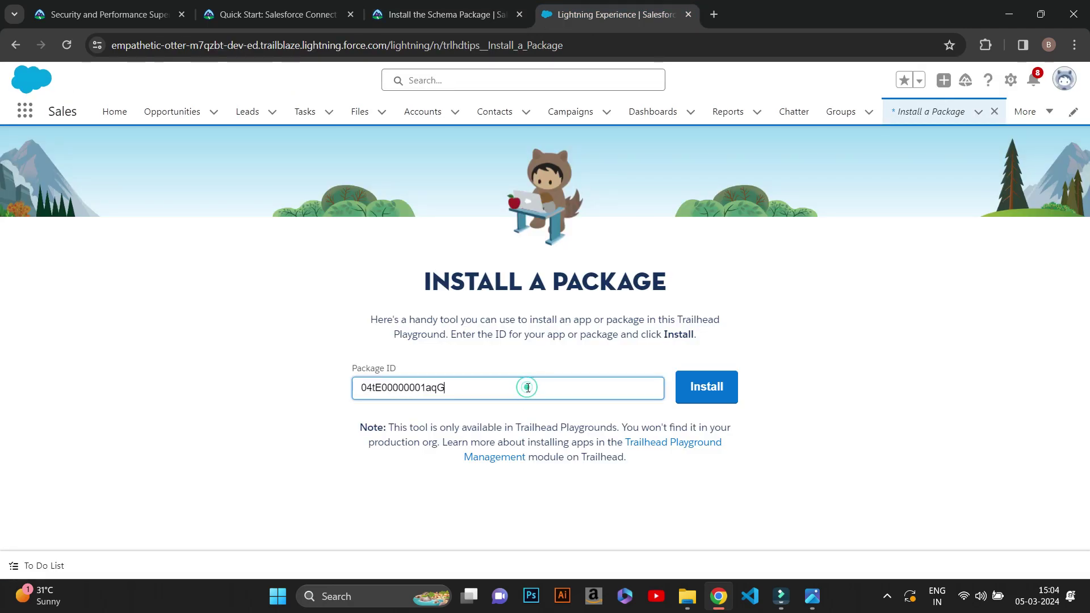
{"action": "left_click", "coordinate": [730, 394]}
- Close the Install a Package page and install Lightning Connect Quickstart for admins only, keeping the Do not install conflict option
{"action": "left_click", "coordinate": [596, 11]}
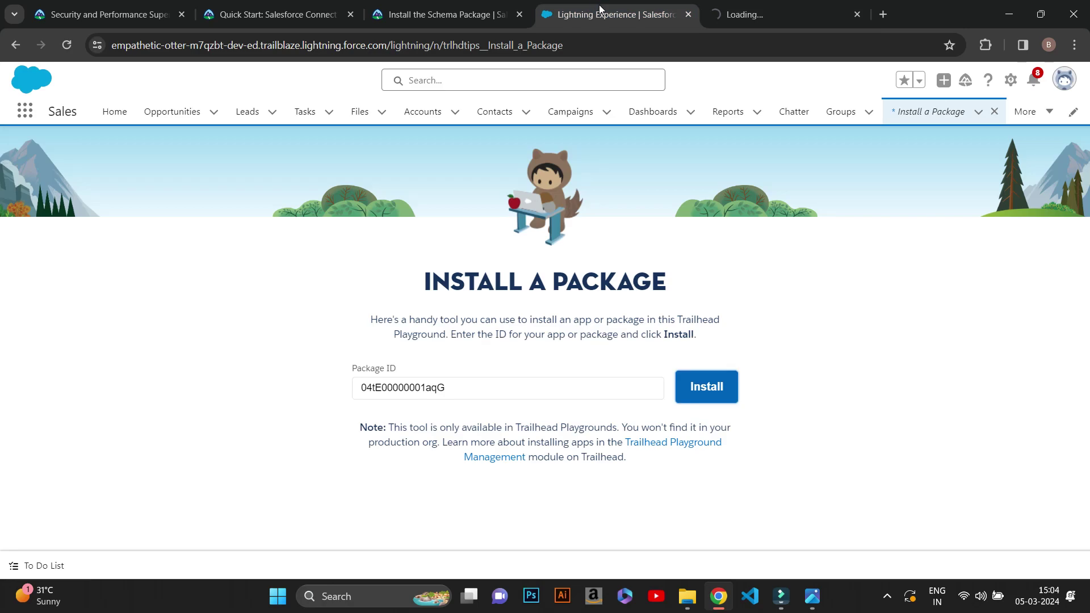
{"action": "left_click", "coordinate": [688, 14]}
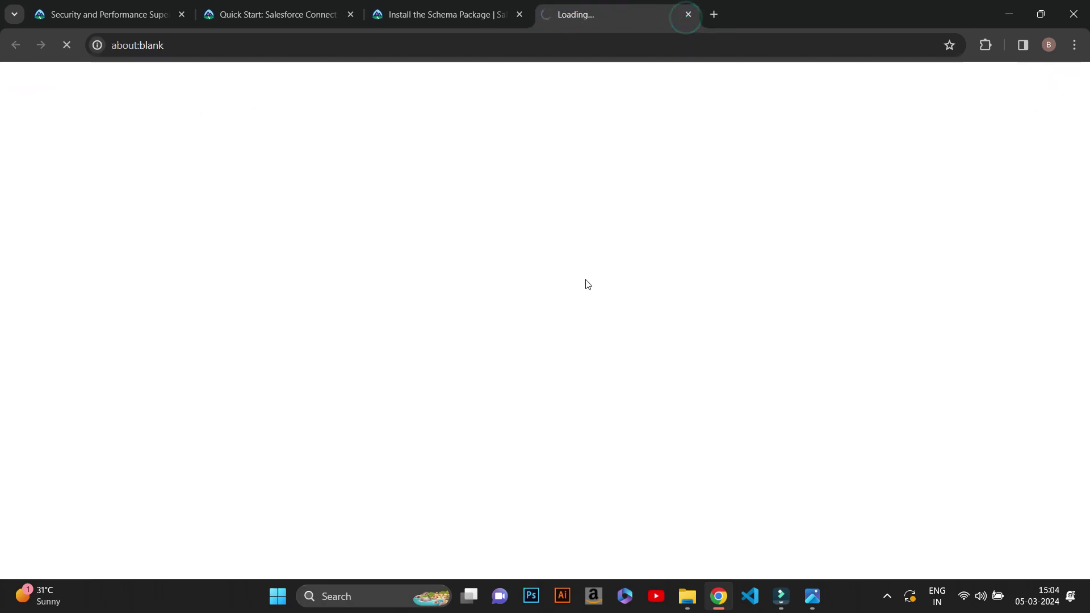
{"action": "left_click", "coordinate": [443, 14]}
{"action": "mouse_move", "coordinate": [454, 89]}
{"action": "left_click", "coordinate": [622, 10]}
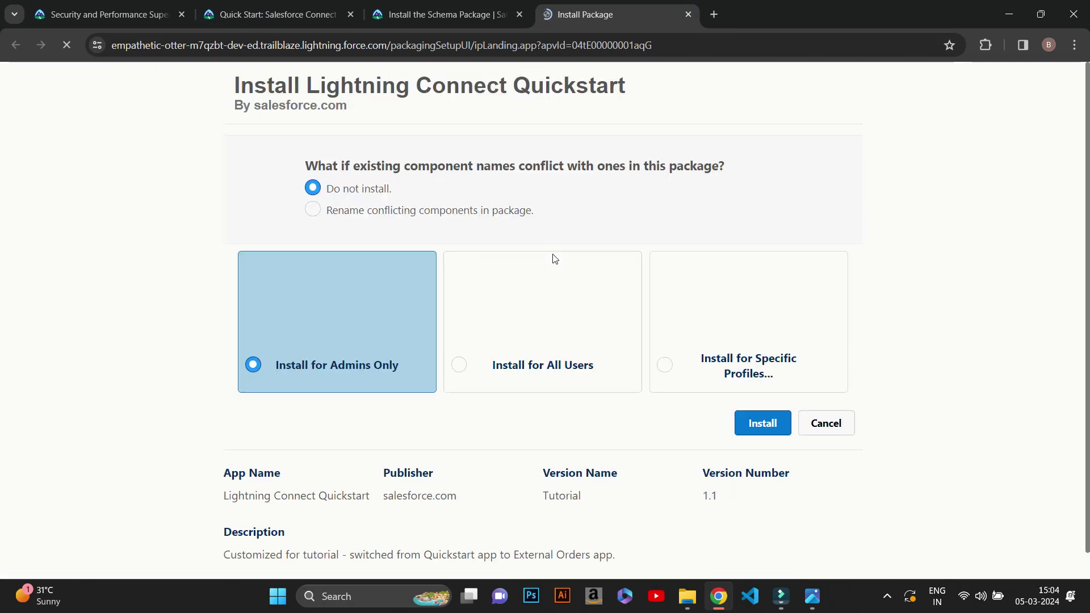
{"action": "left_click", "coordinate": [770, 425]}
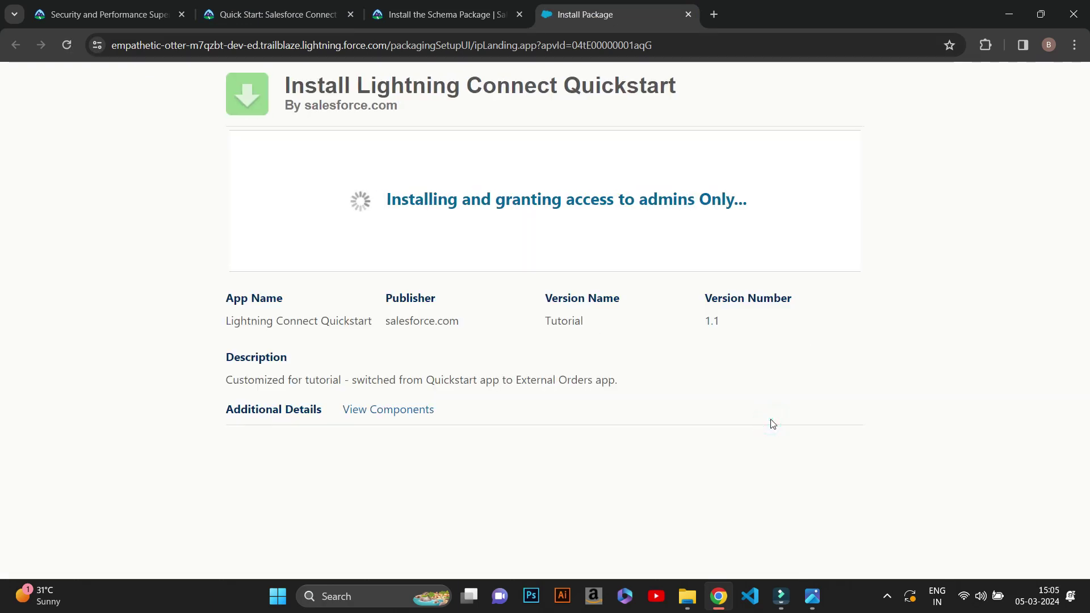
- Check the remaining installation instructions in Trailhead and finish the Lightning Connect Quickstart package setup
{"action": "left_click", "coordinate": [443, 14]}
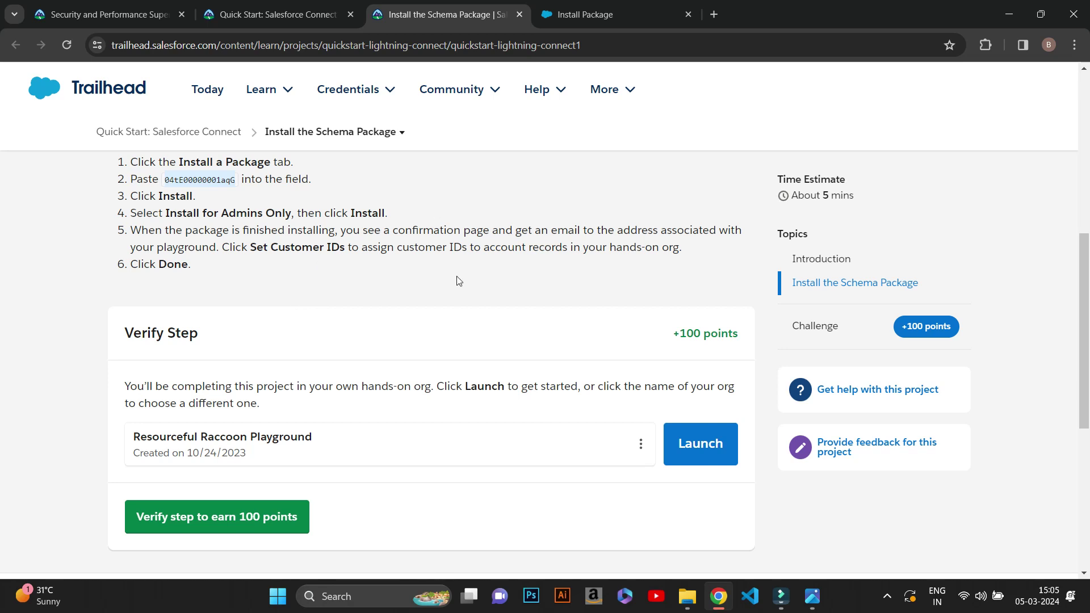
{"action": "left_click", "coordinate": [590, 14]}
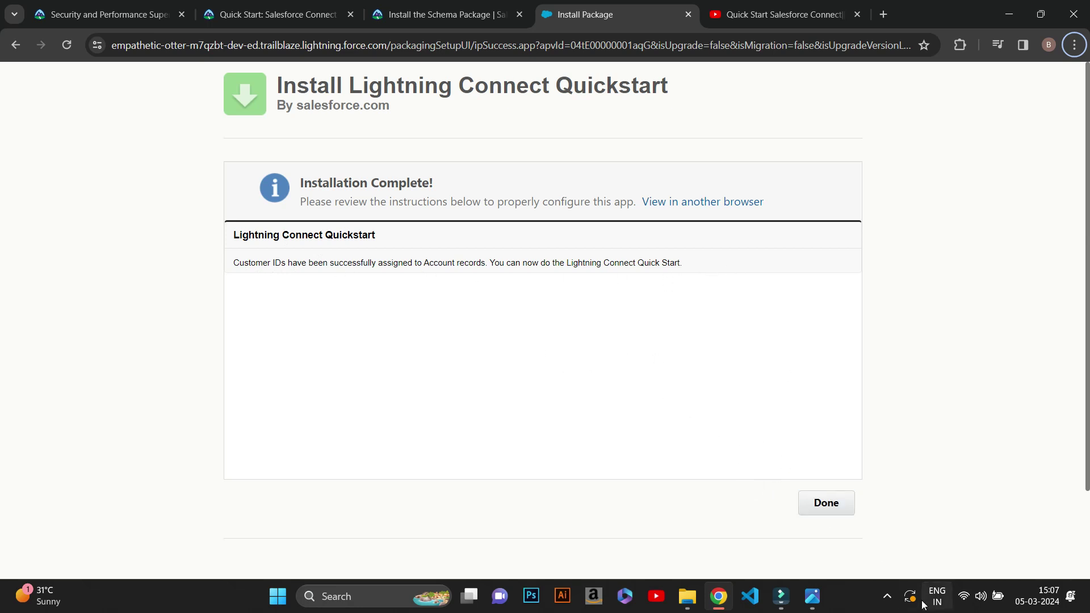
{"action": "left_click", "coordinate": [888, 596]}
{"action": "left_click", "coordinate": [816, 509]}
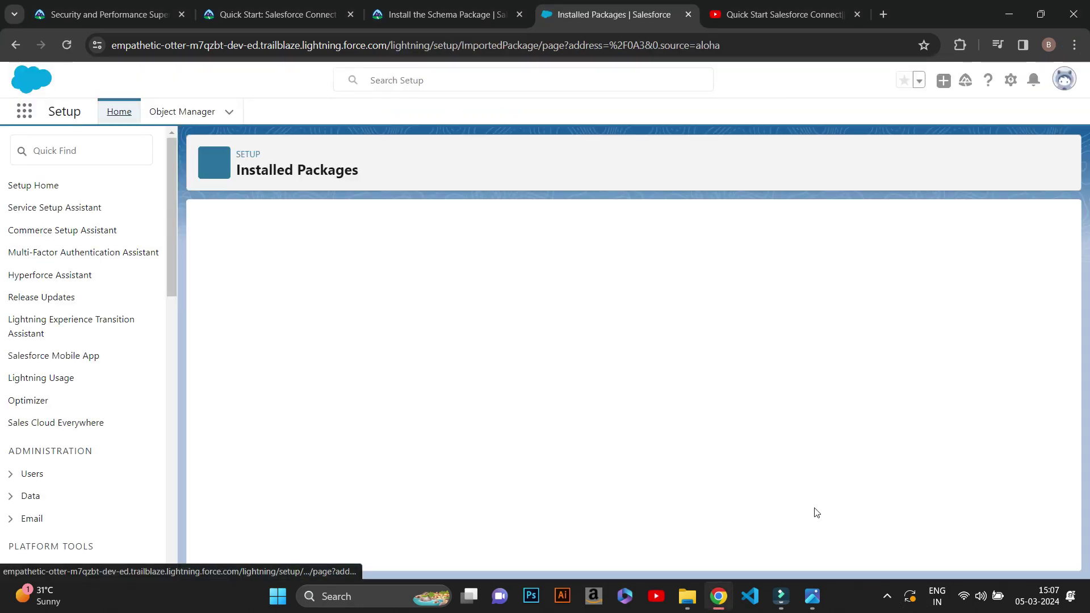
- Verify the Install the Schema Package step in Trailhead and dismiss the assessment dialog
{"action": "left_click", "coordinate": [449, 14]}
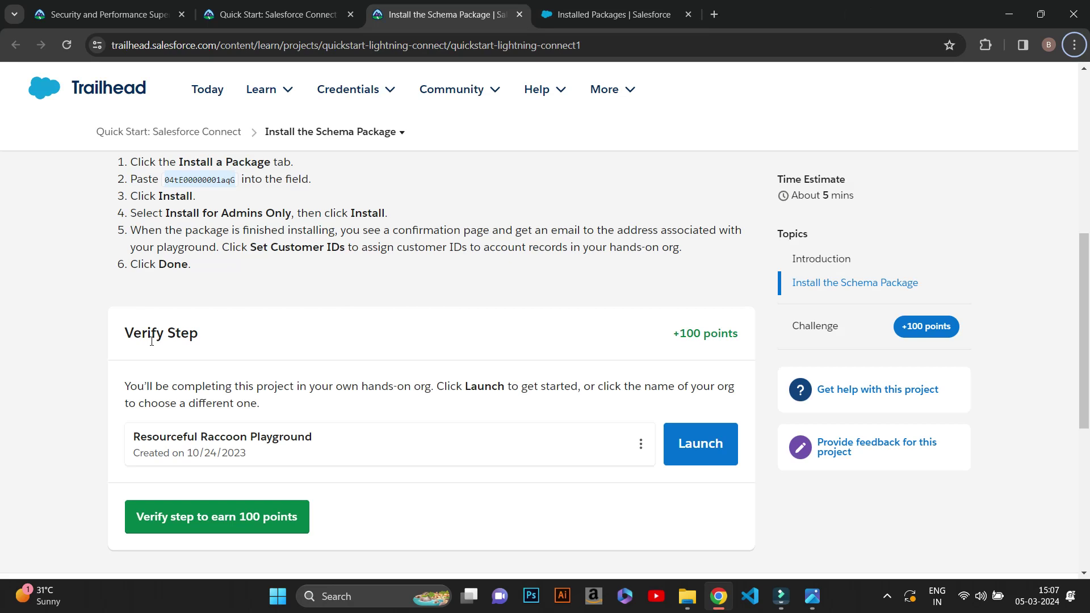
{"action": "left_click", "coordinate": [172, 518]}
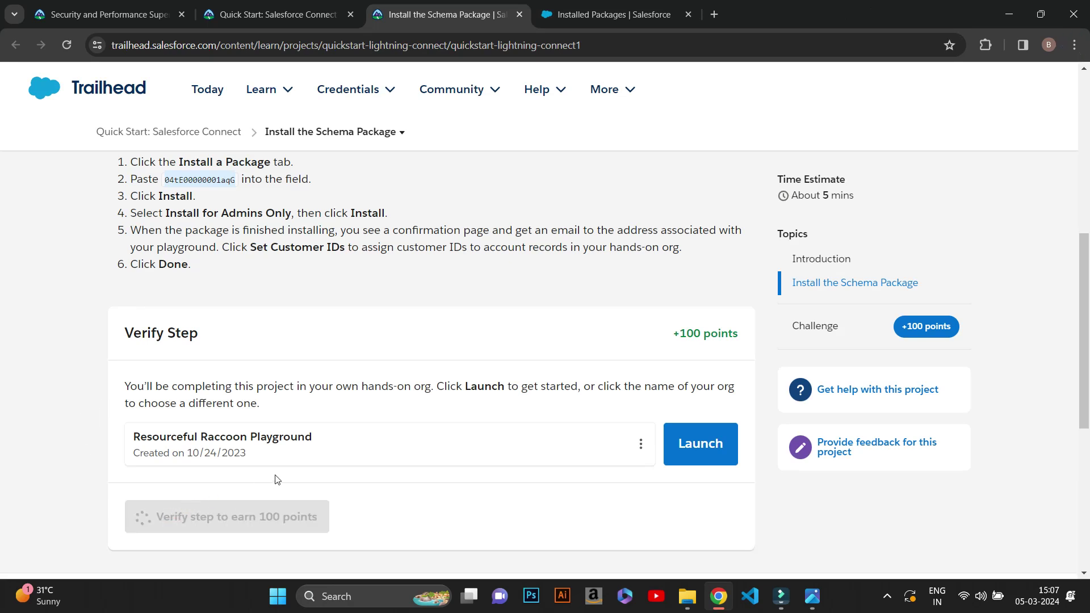
{"action": "left_click", "coordinate": [887, 595]}
{"action": "left_click", "coordinate": [887, 595]}
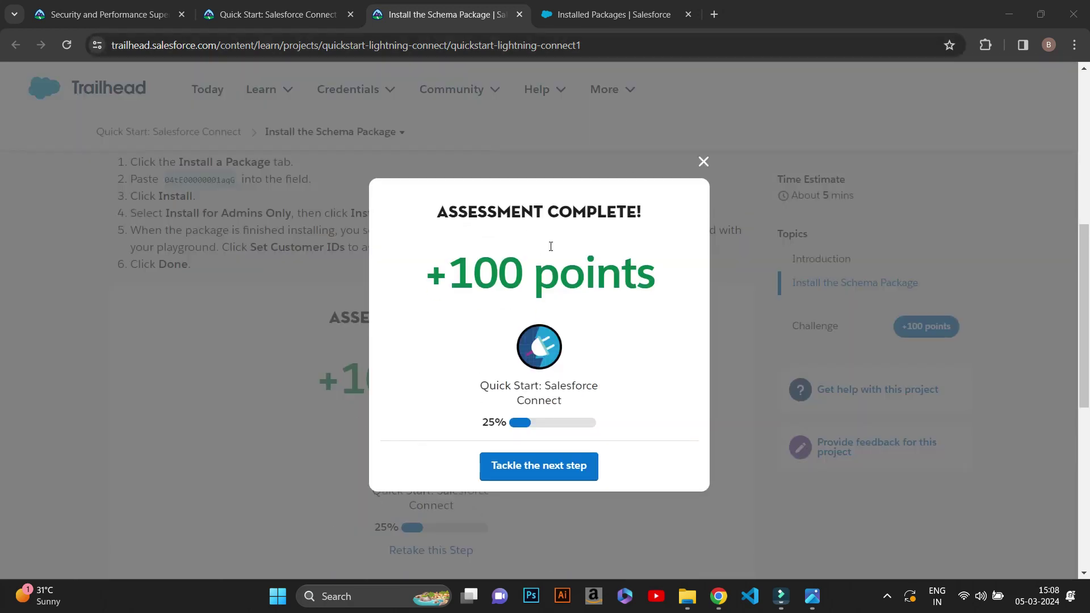
{"action": "left_click", "coordinate": [703, 161]}
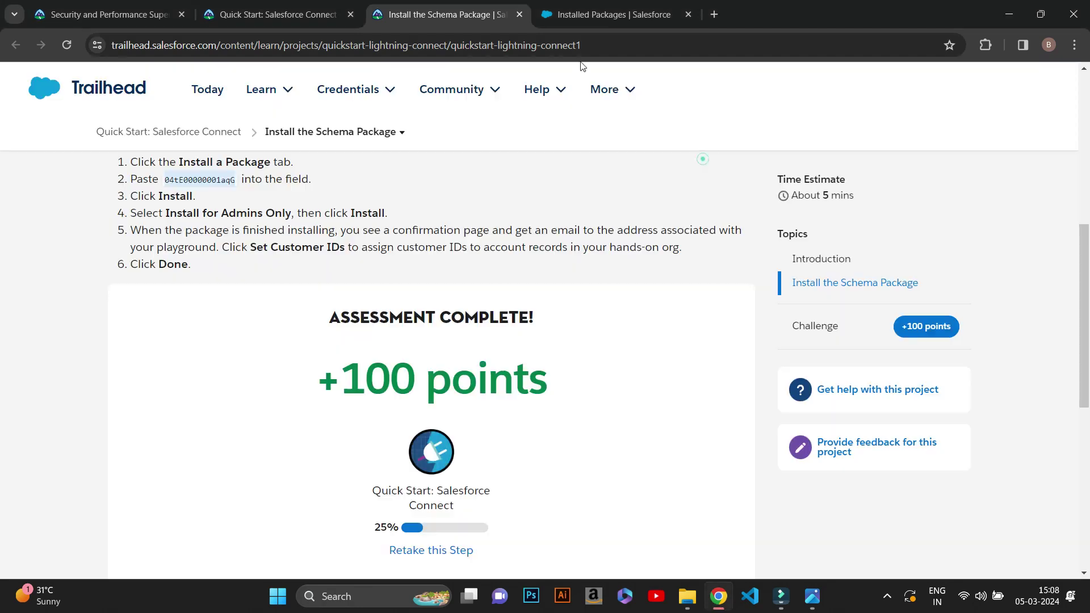
- Close the schema package unit, open Create an External Data Source and External Objects in a new tab, and refresh the project page
{"action": "left_click", "coordinate": [520, 15]}
{"action": "left_click", "coordinate": [307, 14]}
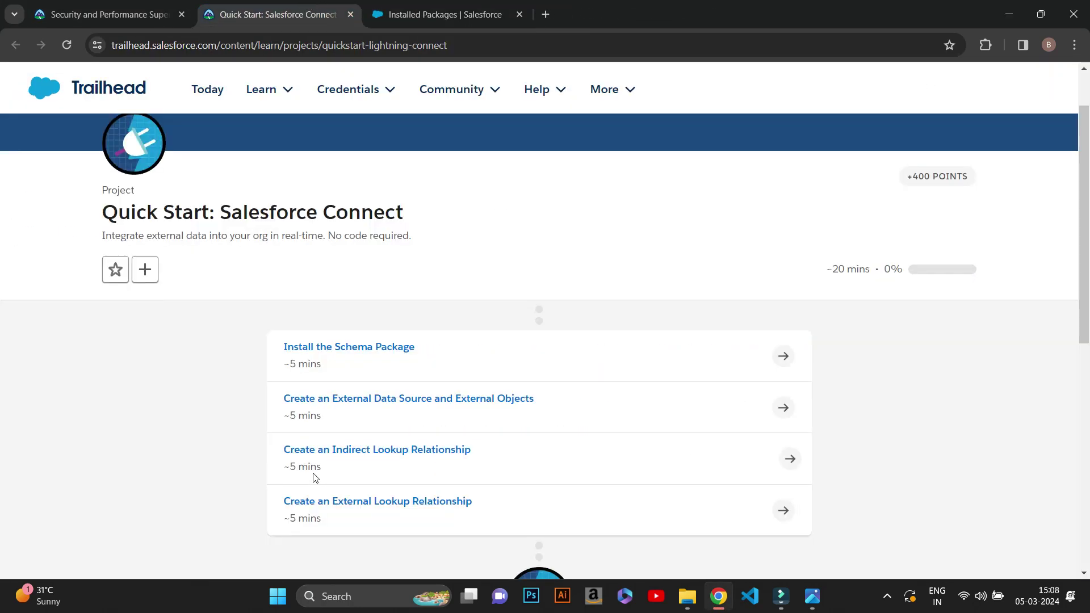
{"action": "right_click", "coordinate": [375, 409]}
{"action": "left_click", "coordinate": [453, 268]}
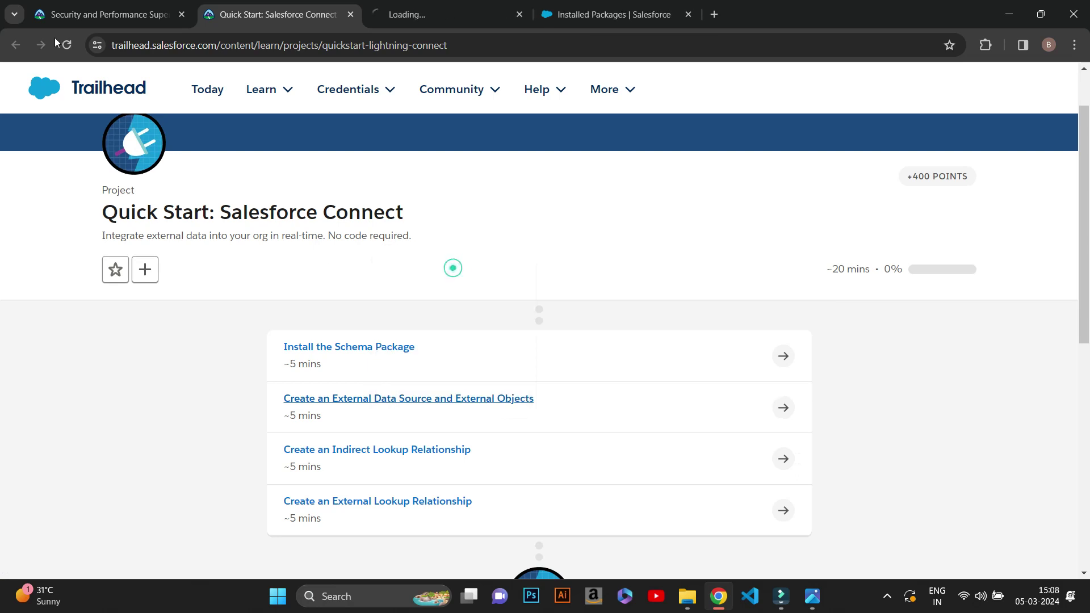
{"action": "left_click", "coordinate": [67, 46]}
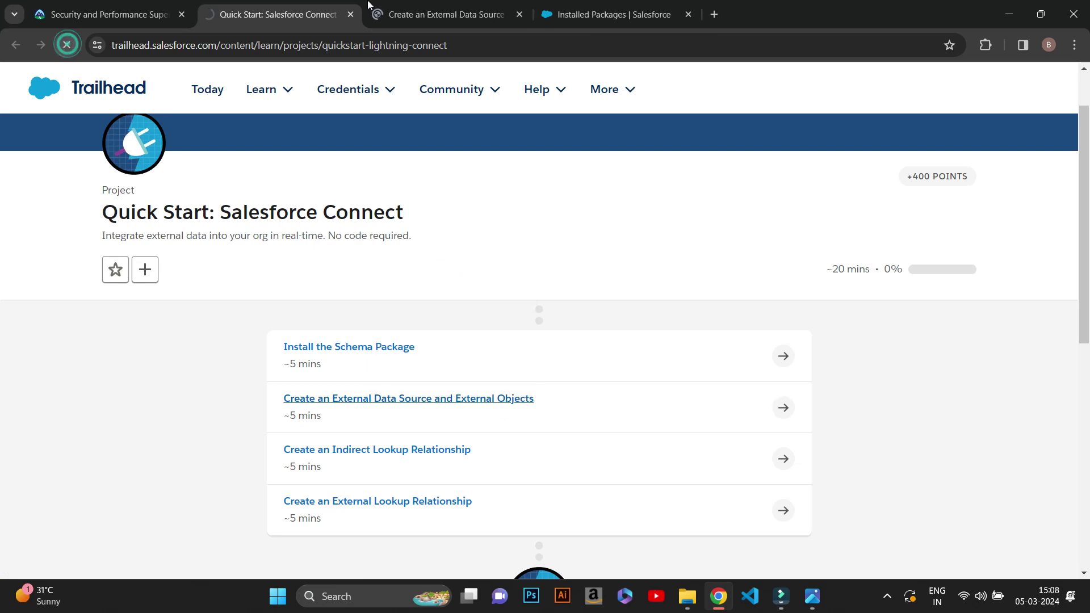
{"action": "left_click", "coordinate": [423, 7]}
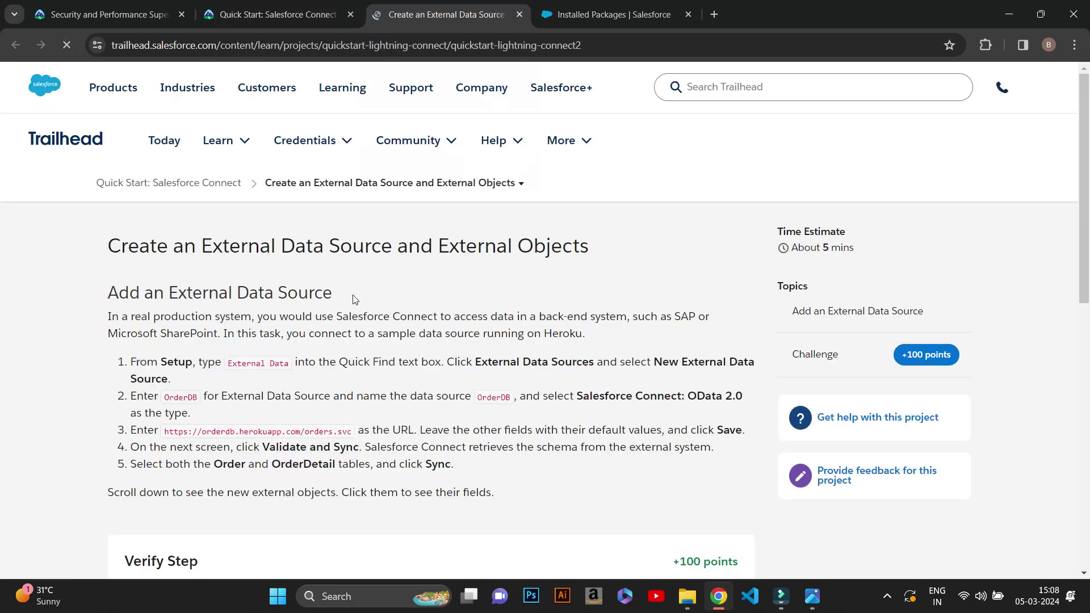
- Copy the External Data search term from the Trailhead instructions and use it in Salesforce Setup to open External Data Sources
{"action": "scroll", "coordinate": [212, 317], "scroll_direction": "down", "scroll_amount": 3}
{"action": "scroll", "coordinate": [275, 275], "scroll_direction": "up", "scroll_amount": 1}
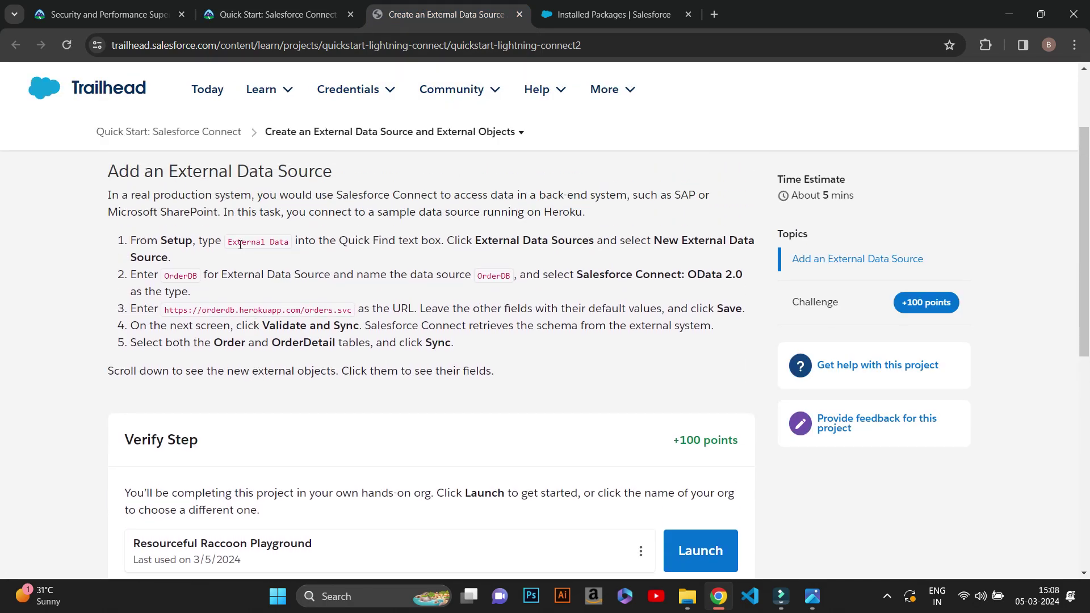
{"action": "left_click_drag", "start_coordinate": [228, 245], "coordinate": [287, 243]}
{"action": "key", "text": "ctrl+c"}
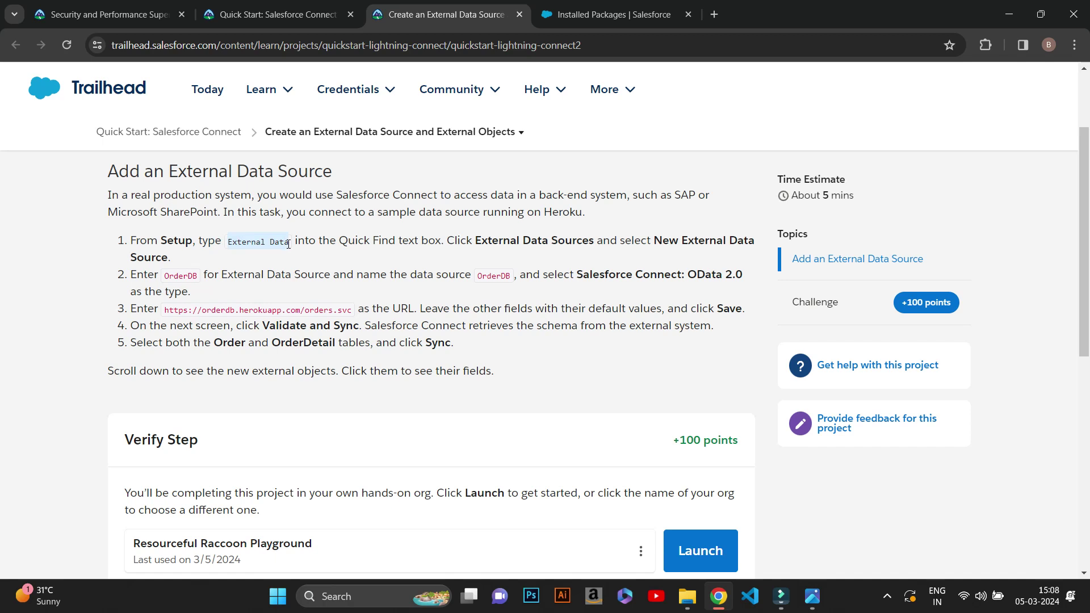
{"action": "key", "text": "ctrl+Tab"}
{"action": "left_click", "coordinate": [66, 147]}
{"action": "key", "text": "ctrl+v"}
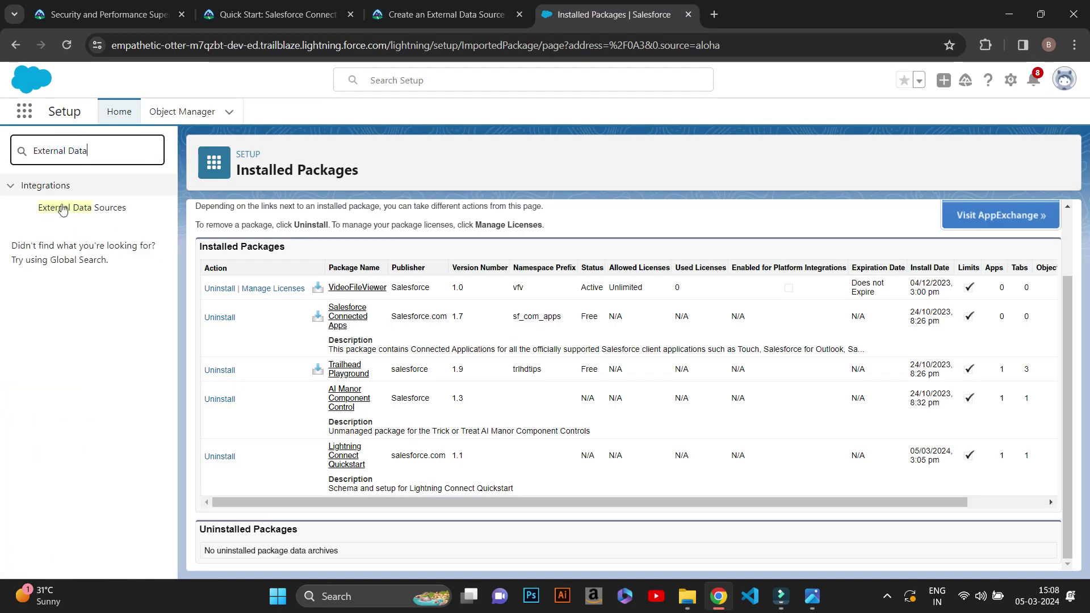
{"action": "left_click", "coordinate": [72, 214]}
- Copy OrderDB from the Trailhead instructions and start a new external data source with OrderDB as its label and name
{"action": "key", "text": "ctrl+shift+Tab"}
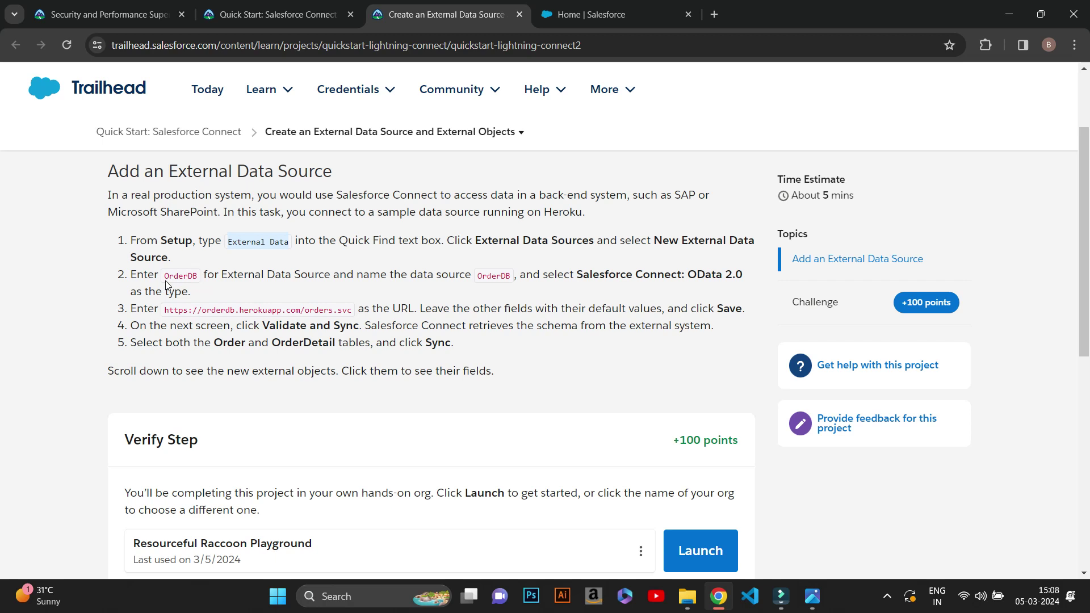
{"action": "left_click_drag", "start_coordinate": [166, 276], "coordinate": [201, 282]}
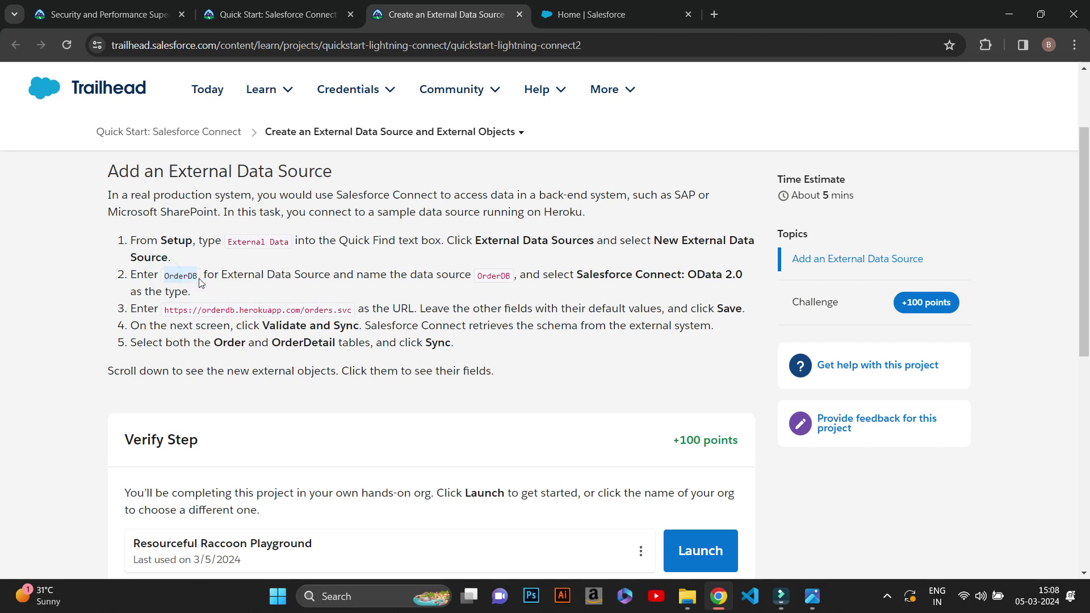
{"action": "left_click", "coordinate": [591, 15]}
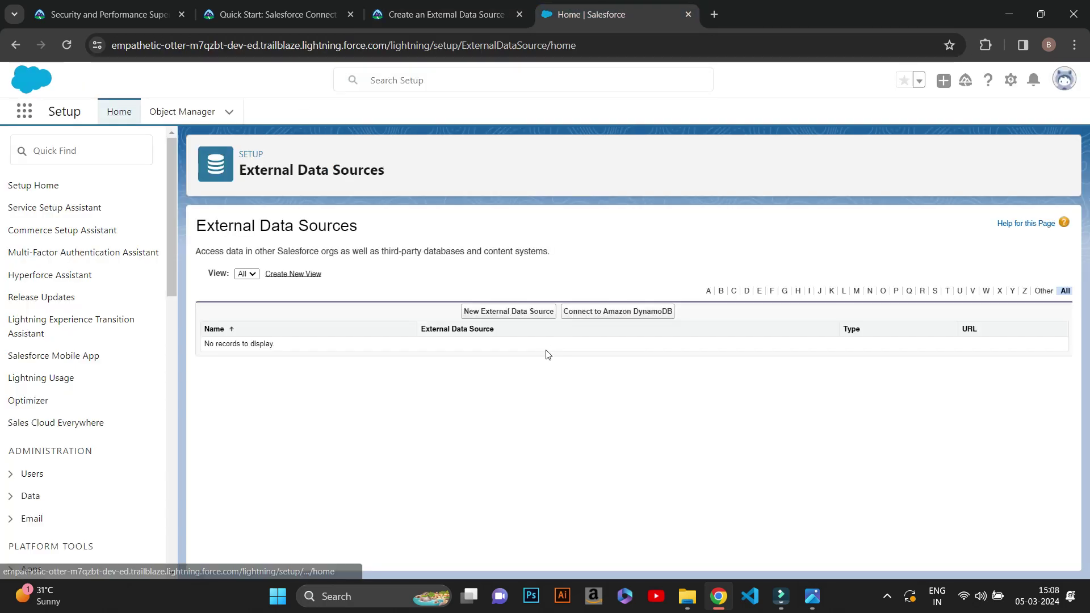
{"action": "left_click", "coordinate": [510, 312]}
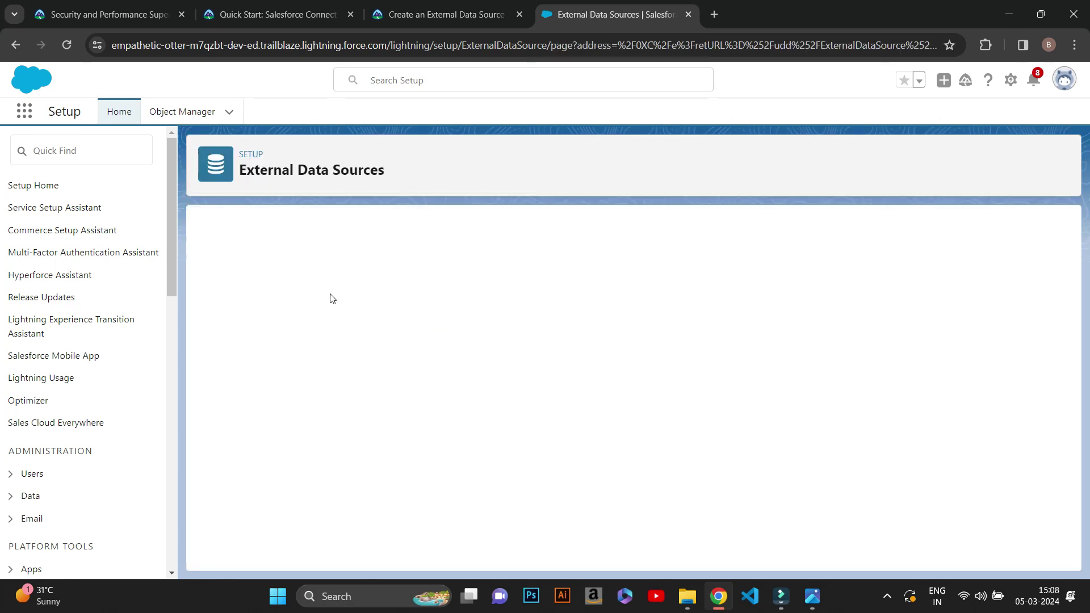
{"action": "type", "text": "OrderDB"}
{"action": "left_click", "coordinate": [535, 341]}
{"action": "left_click", "coordinate": [391, 8]}
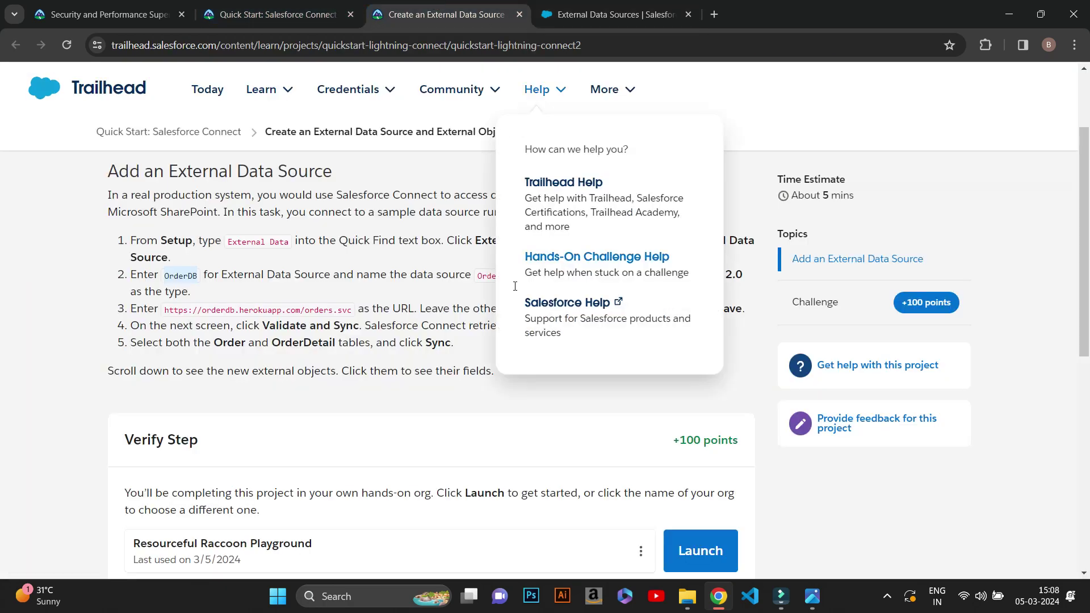
{"action": "left_click", "coordinate": [603, 13]}
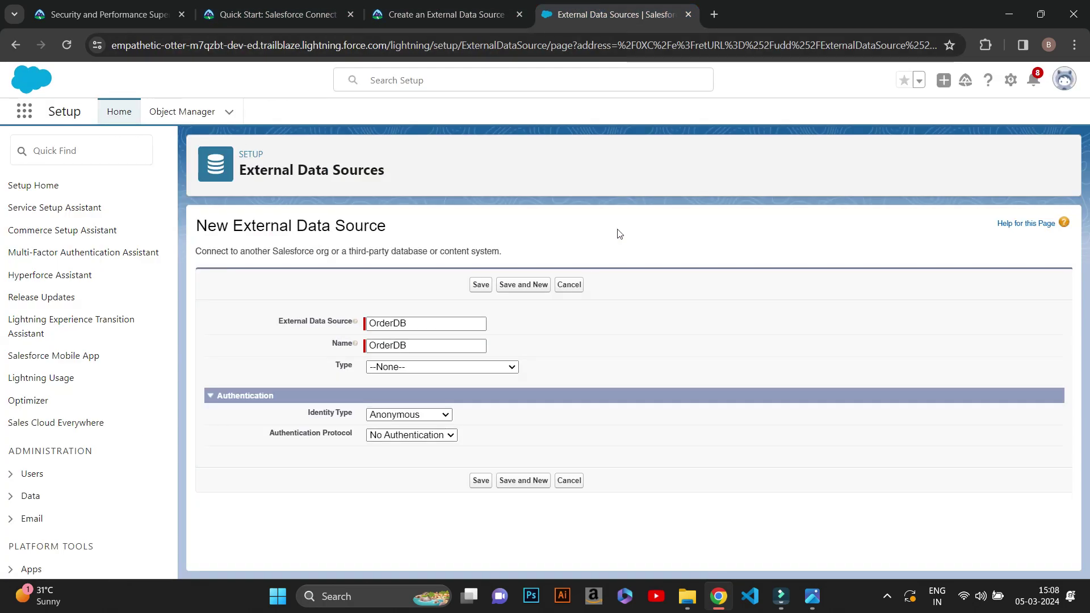
- Check the required type in Trailhead and set the data source type to Salesforce Connect: OData 2.0
{"action": "left_click", "coordinate": [514, 369]}
{"action": "left_click", "coordinate": [576, 351]}
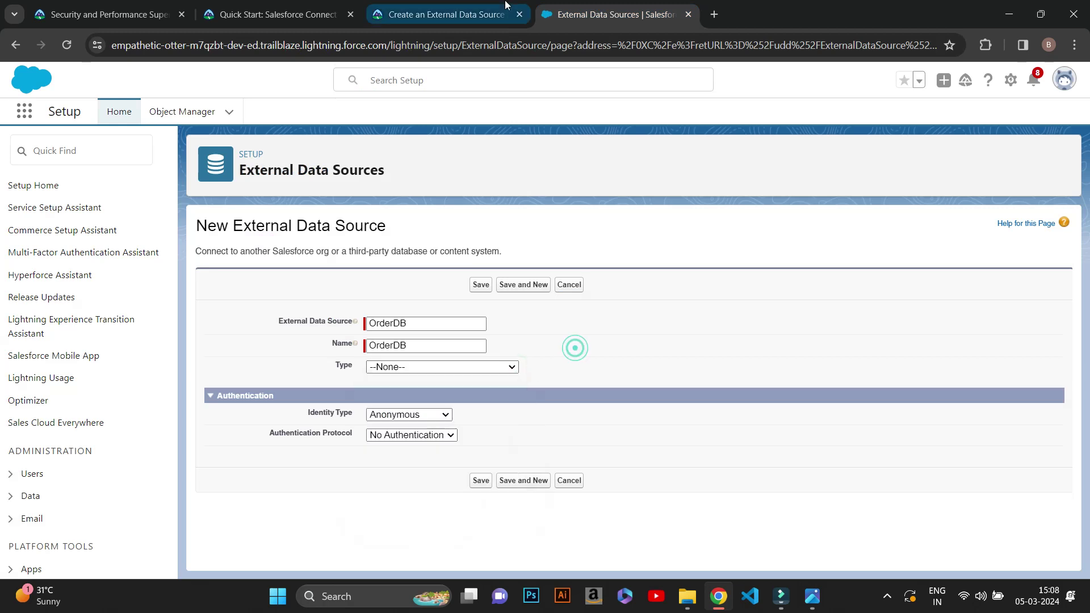
{"action": "key", "text": "ctrl+shift+Tab"}
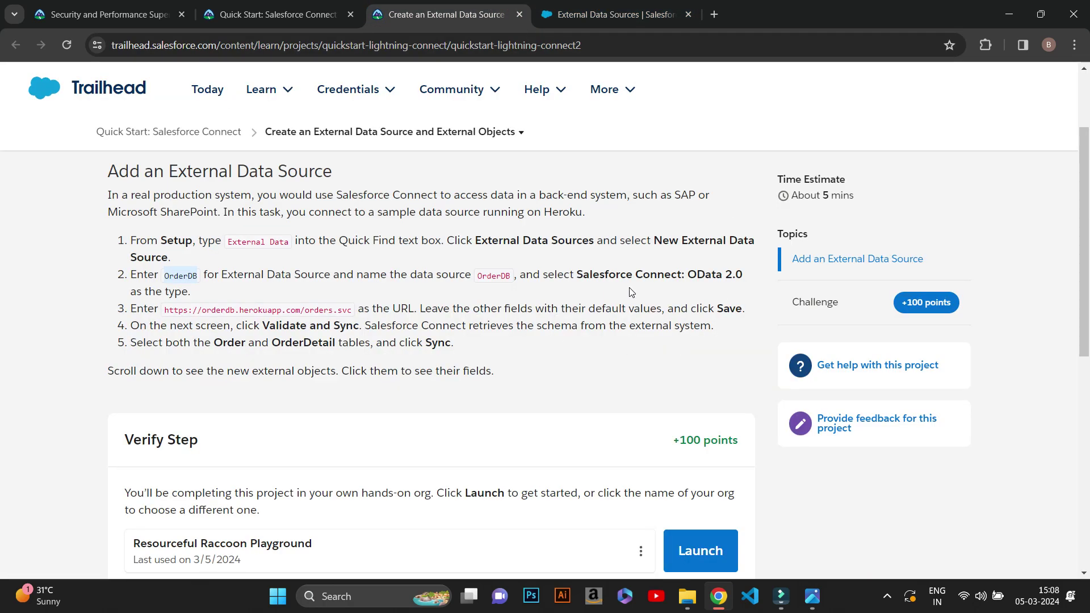
{"action": "key", "text": "ctrl+Tab"}
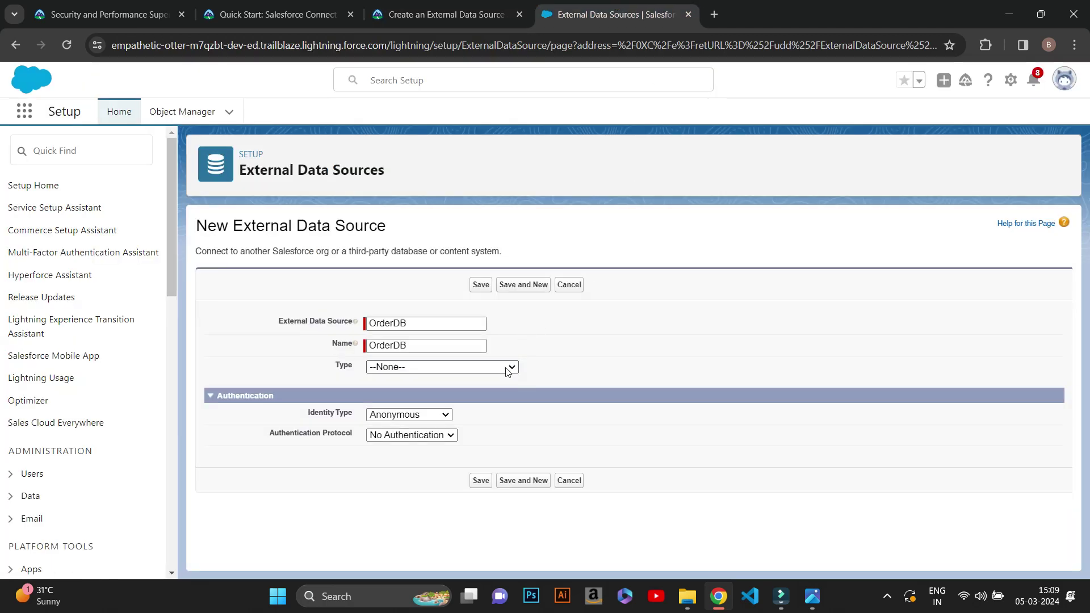
{"action": "left_click", "coordinate": [507, 368]}
{"action": "left_click", "coordinate": [453, 6]}
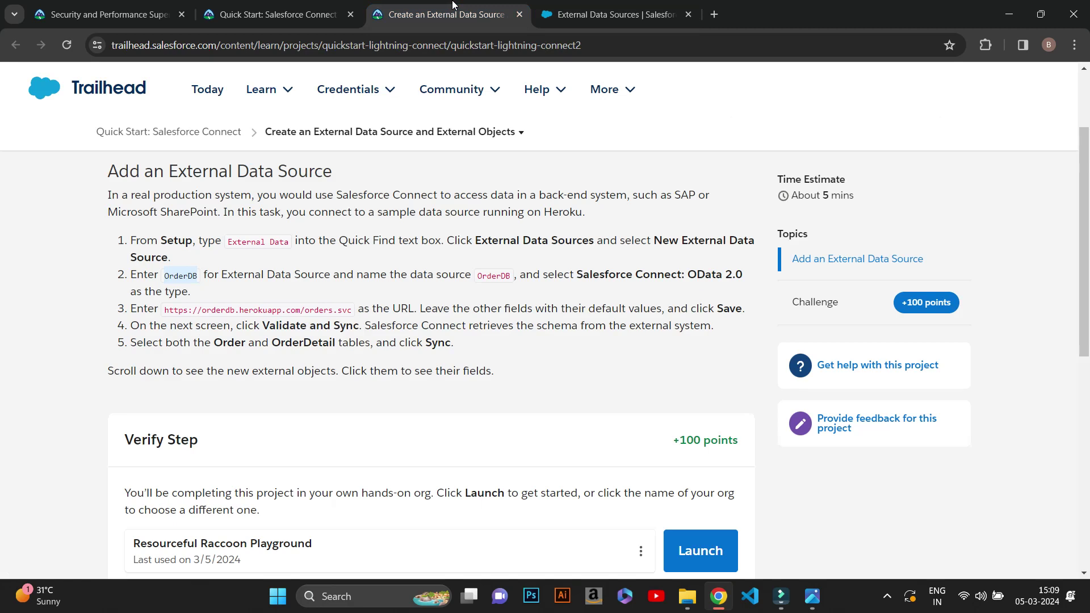
{"action": "left_click", "coordinate": [632, 7]}
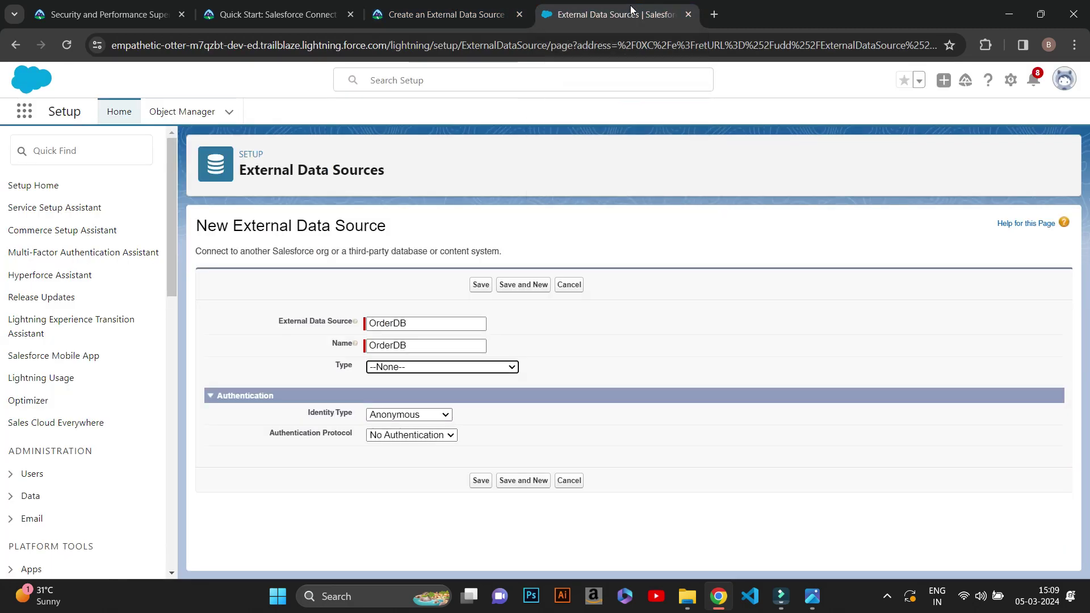
{"action": "left_click", "coordinate": [510, 368]}
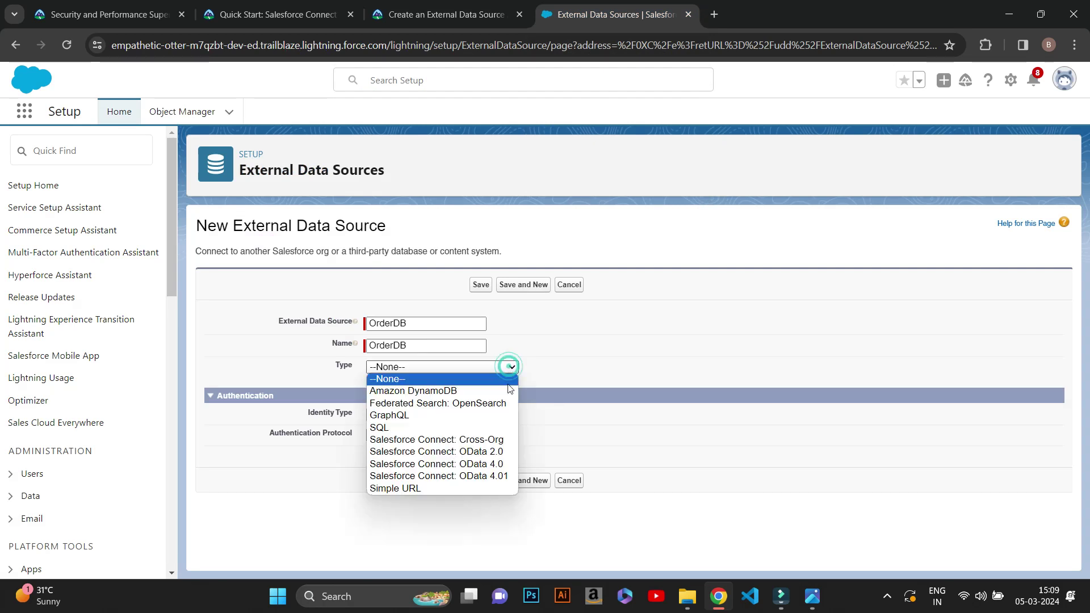
{"action": "left_click", "coordinate": [510, 455]}
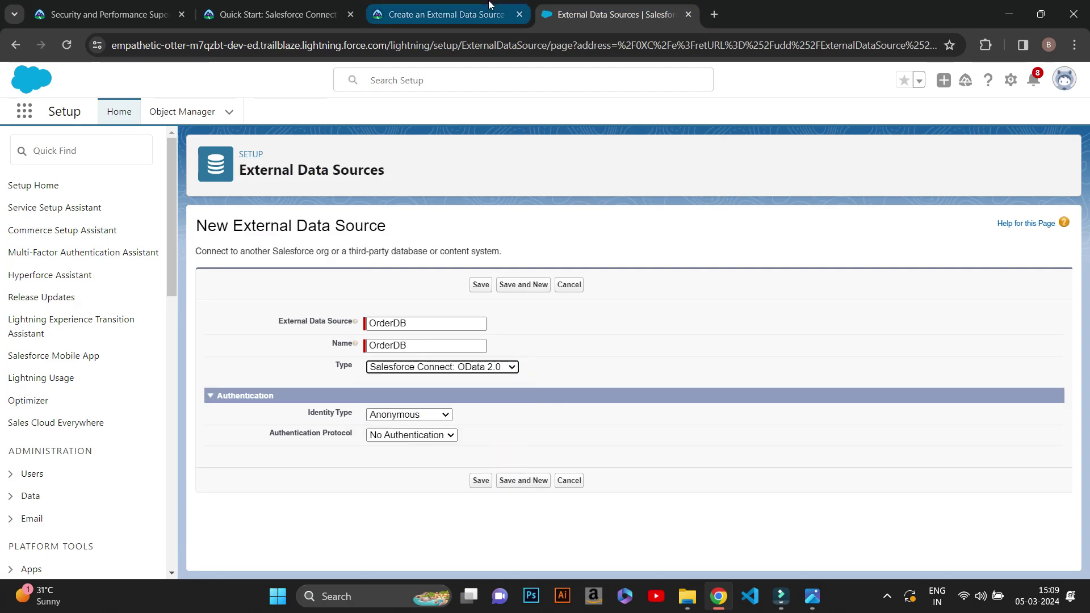
{"action": "left_click", "coordinate": [491, 6]}
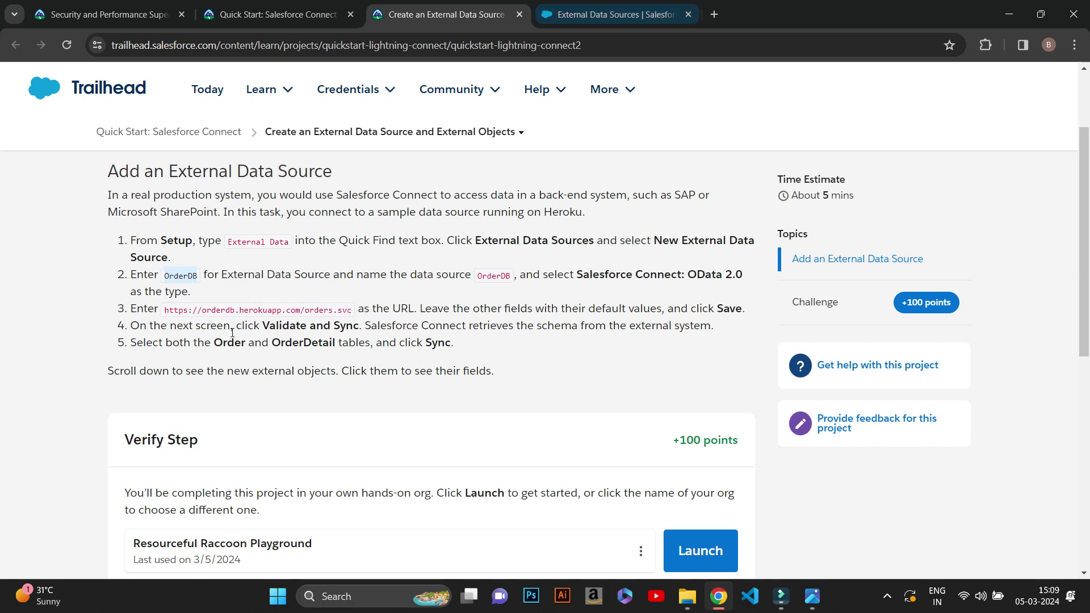
{"action": "left_click_drag", "start_coordinate": [165, 312], "coordinate": [351, 312]}
{"action": "key", "text": "ctrl+c"}
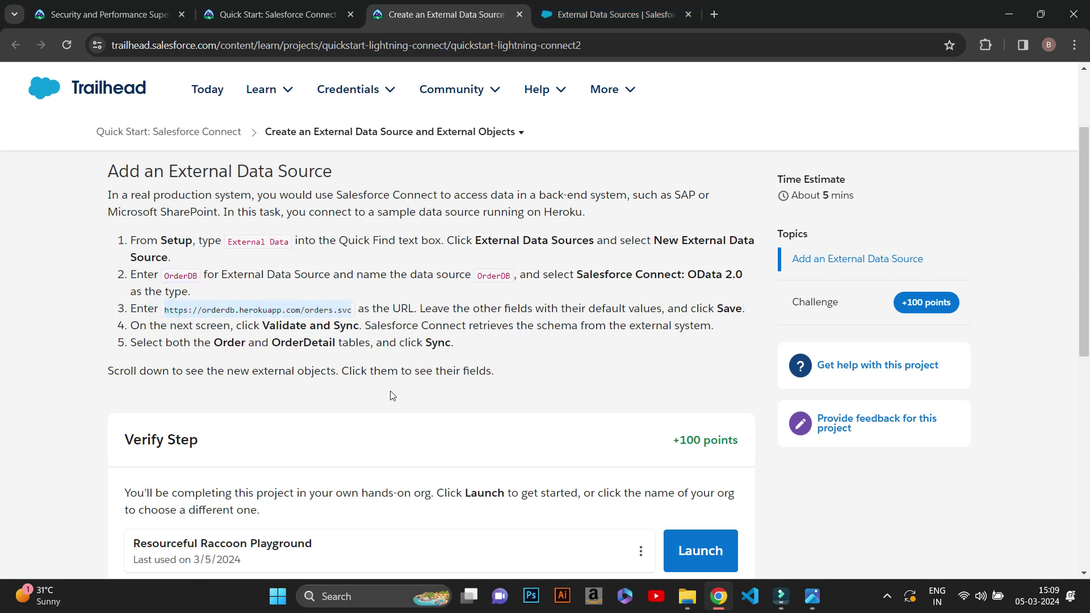
{"action": "left_click", "coordinate": [618, 4]}
{"action": "left_click", "coordinate": [474, 416]}
{"action": "key", "text": "ctrl+v"}
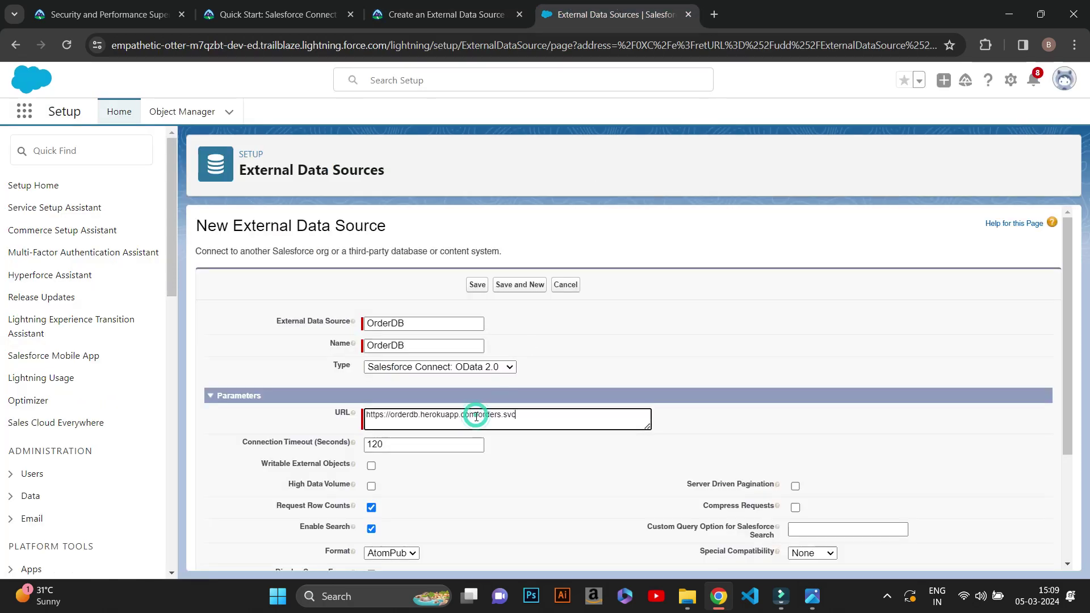
- Review the remaining parameters and authentication settings of the new data source against the Trailhead instructions
{"action": "key", "text": "ctrl+shift+Tab"}
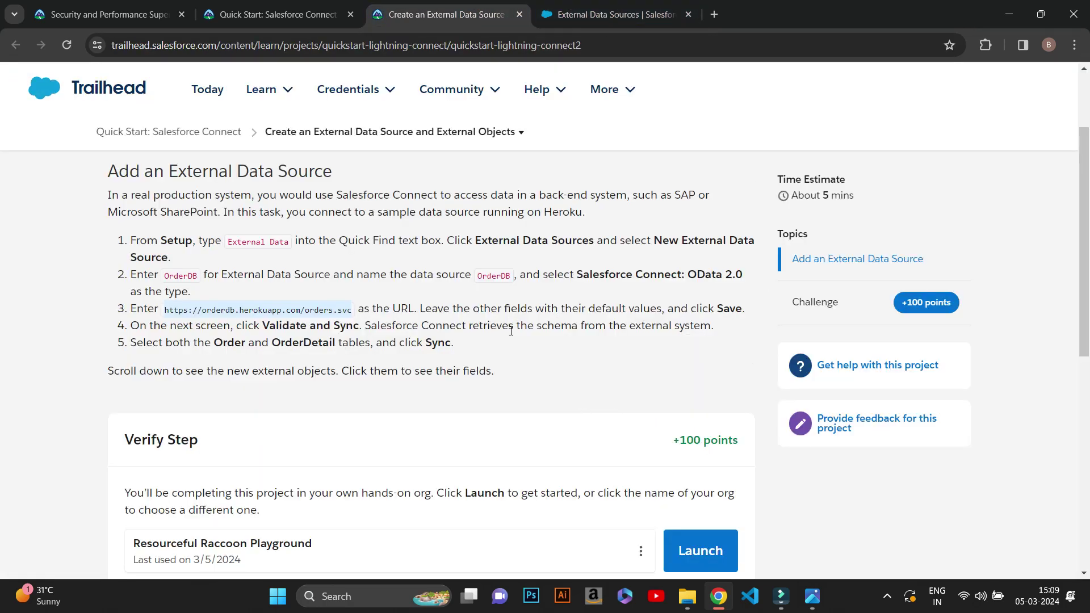
{"action": "left_click", "coordinate": [676, 4]}
{"action": "scroll", "coordinate": [590, 403], "scroll_direction": "down", "scroll_amount": 1}
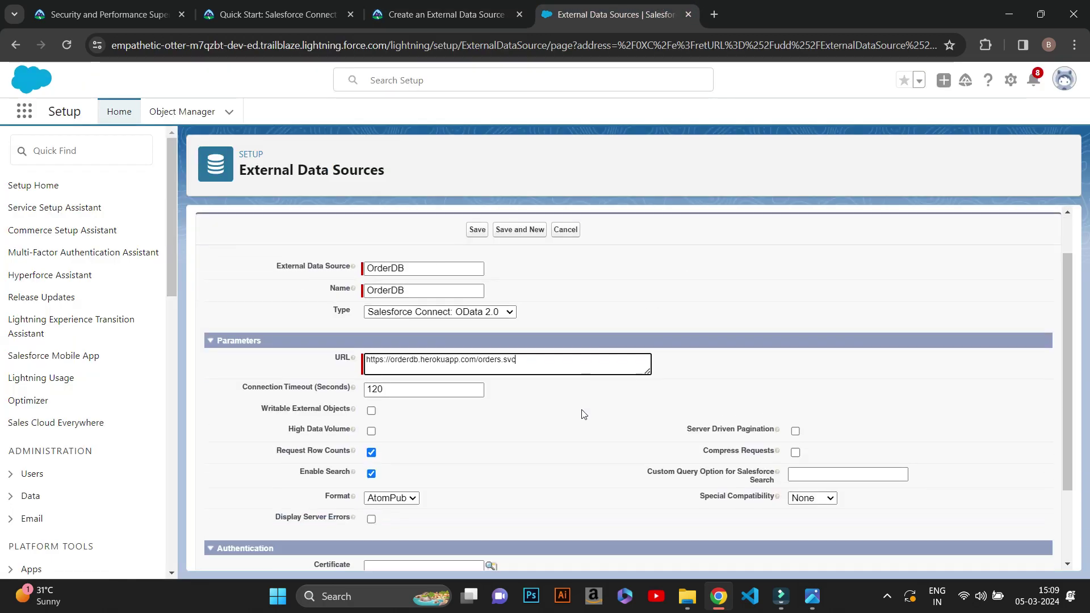
{"action": "scroll", "coordinate": [557, 412], "scroll_direction": "down", "scroll_amount": 2}
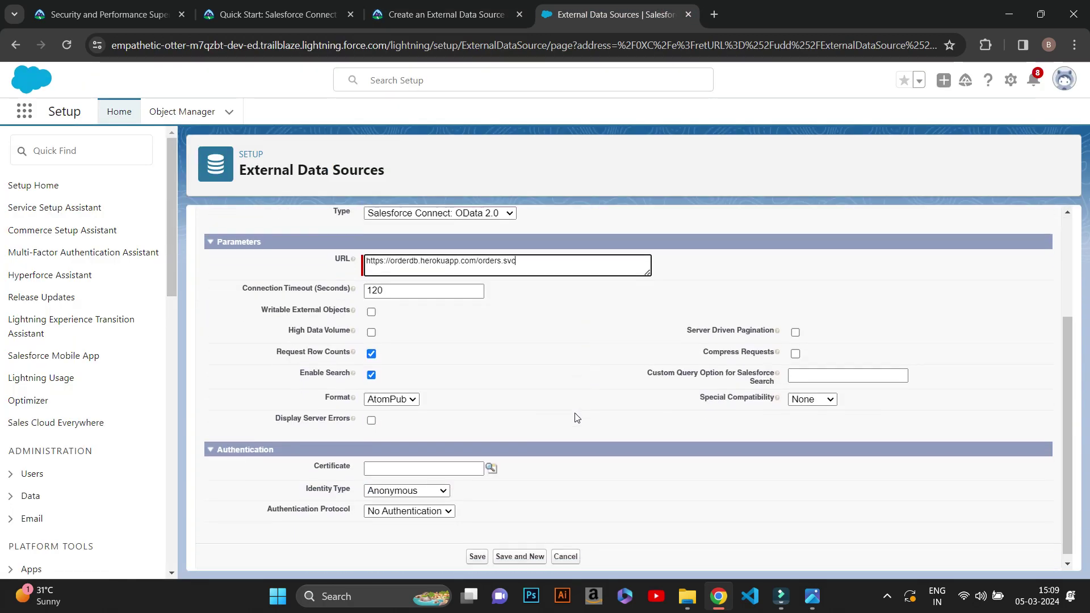
{"action": "scroll", "coordinate": [535, 413], "scroll_direction": "up", "scroll_amount": 1}
{"action": "left_click", "coordinate": [556, 382]}
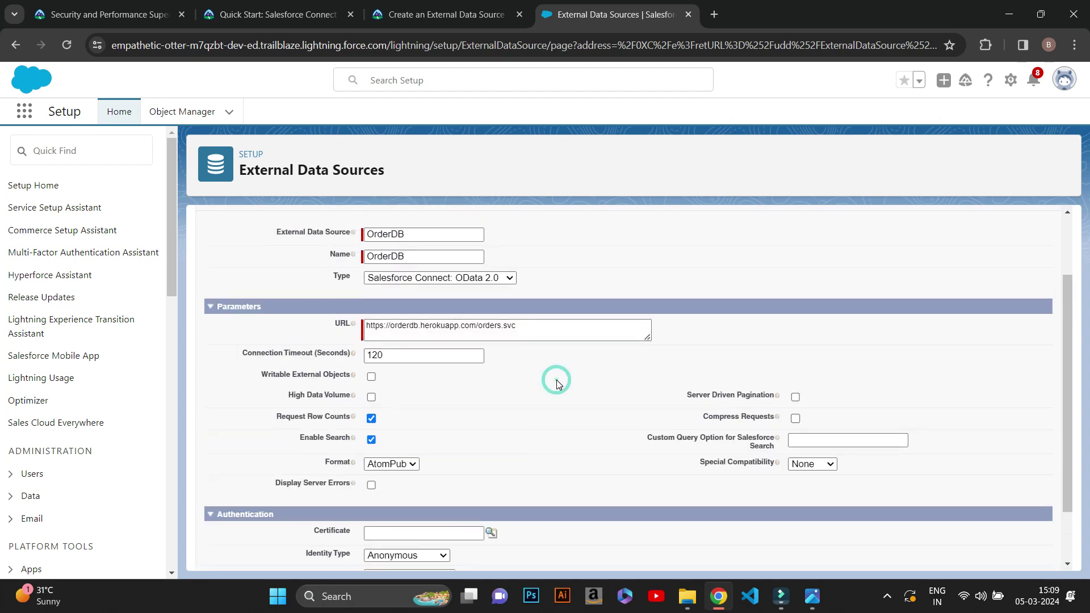
{"action": "left_click", "coordinate": [446, 14]}
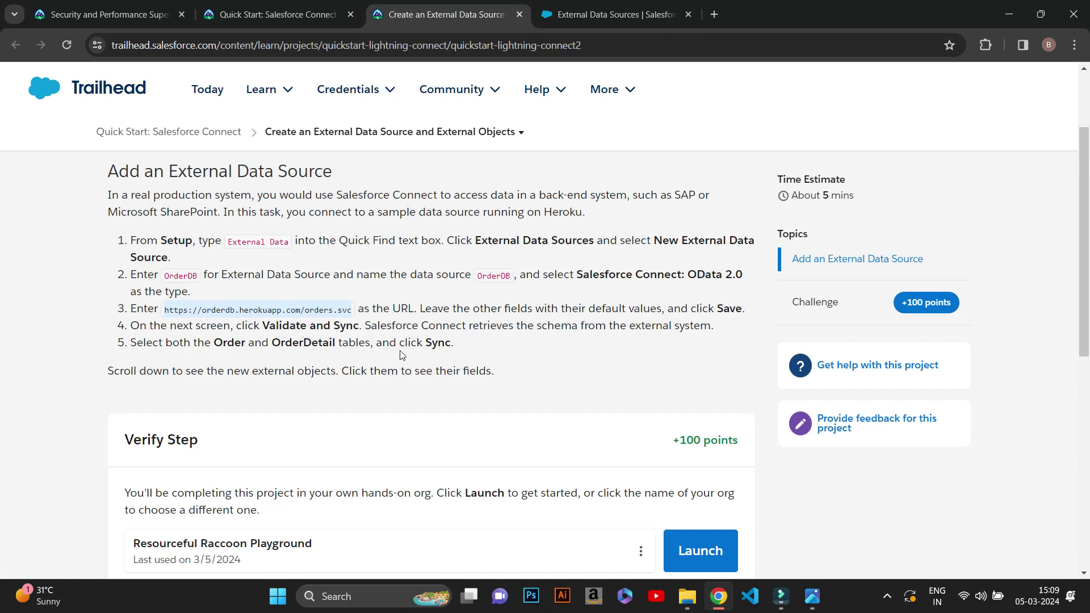
{"action": "left_click", "coordinate": [628, 5]}
{"action": "scroll", "coordinate": [440, 403], "scroll_direction": "down", "scroll_amount": 1}
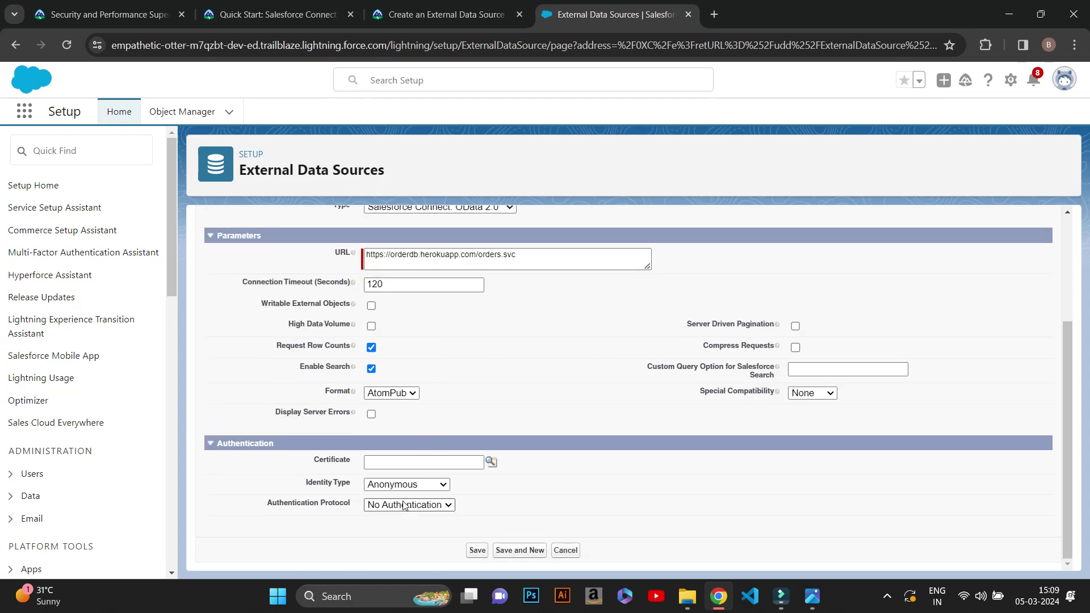
{"action": "scroll", "coordinate": [512, 368], "scroll_direction": "up", "scroll_amount": 2}
- Recheck the Trailhead instructions and save the OrderDB external data source with its other fields at default values
{"action": "key", "text": "ctrl+shift+Tab"}
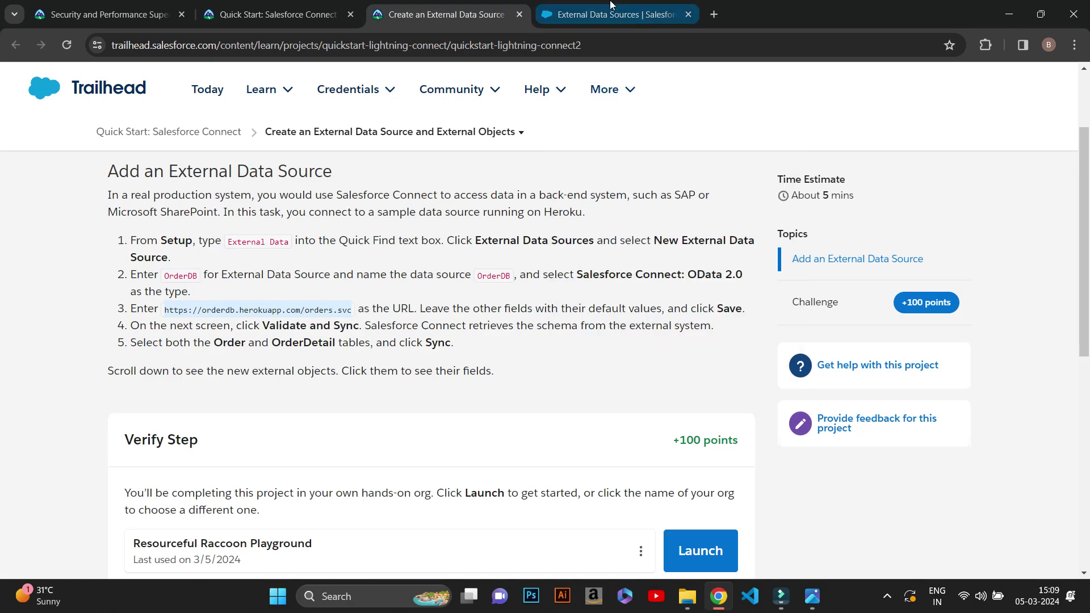
{"action": "key", "text": "ctrl+Tab"}
{"action": "scroll", "coordinate": [505, 365], "scroll_direction": "down", "scroll_amount": 1}
{"action": "scroll", "coordinate": [505, 365], "scroll_direction": "up", "scroll_amount": 1}
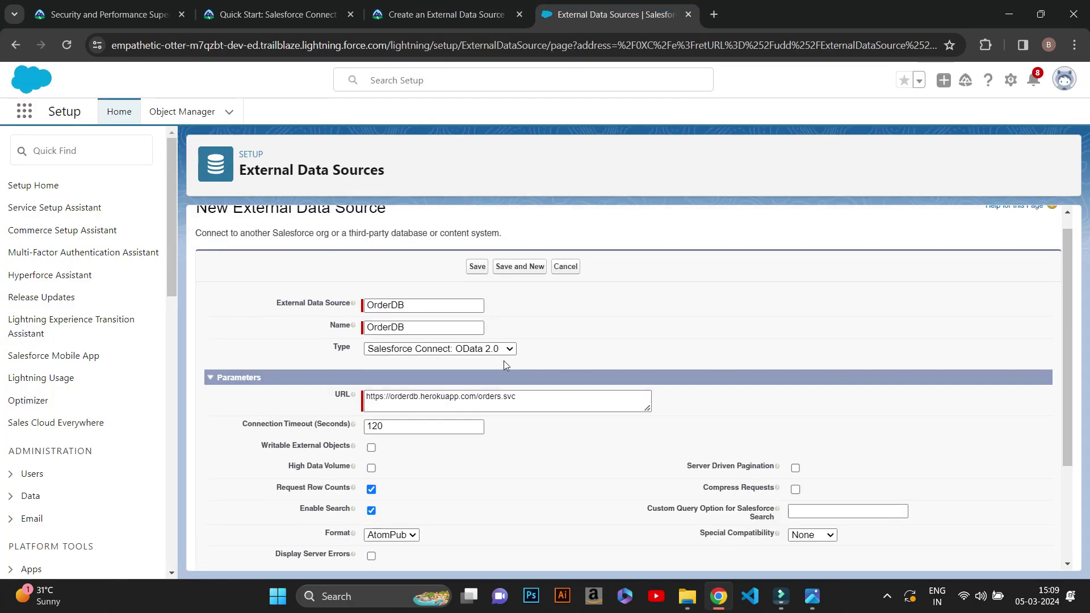
{"action": "left_click", "coordinate": [478, 268]}
- Review the saved OrderDB data source and run Validate and Sync on it
{"action": "key", "text": "ctrl+shift+Tab"}
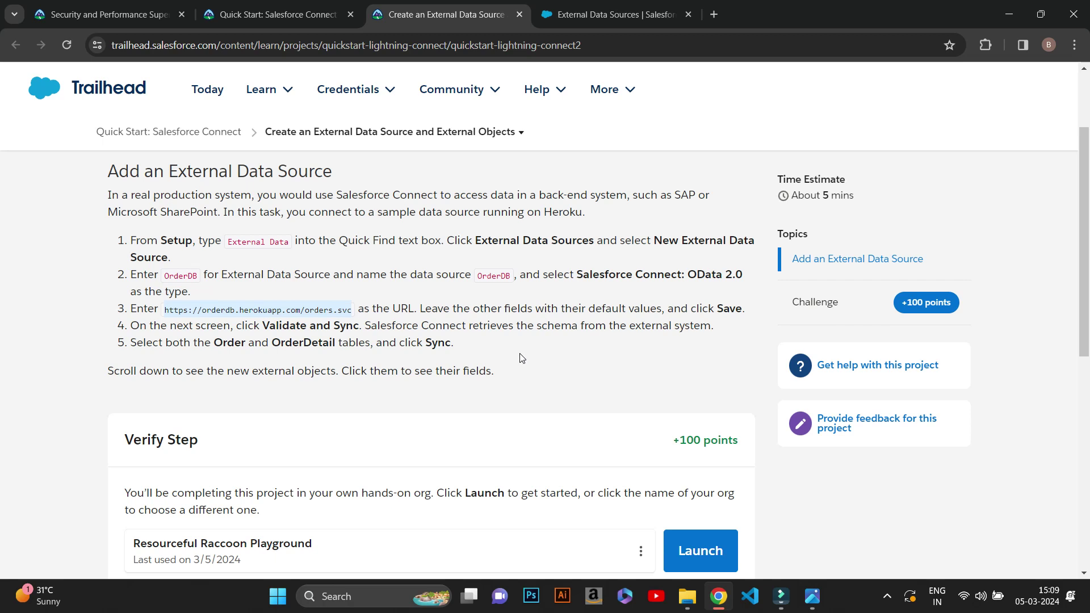
{"action": "key", "text": "ctrl+Tab"}
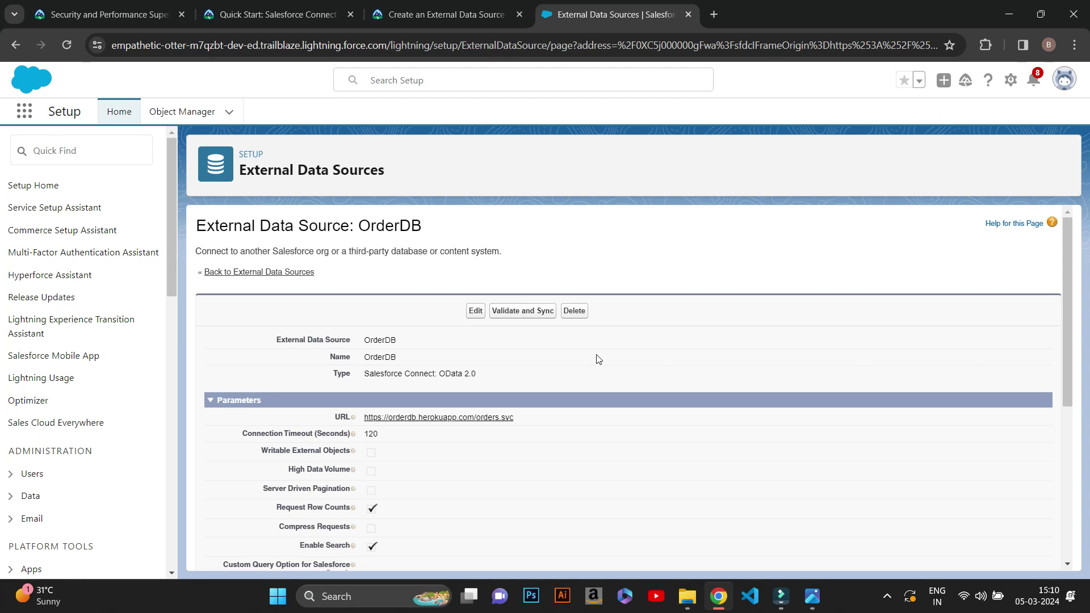
{"action": "scroll", "coordinate": [528, 381], "scroll_direction": "down", "scroll_amount": 3}
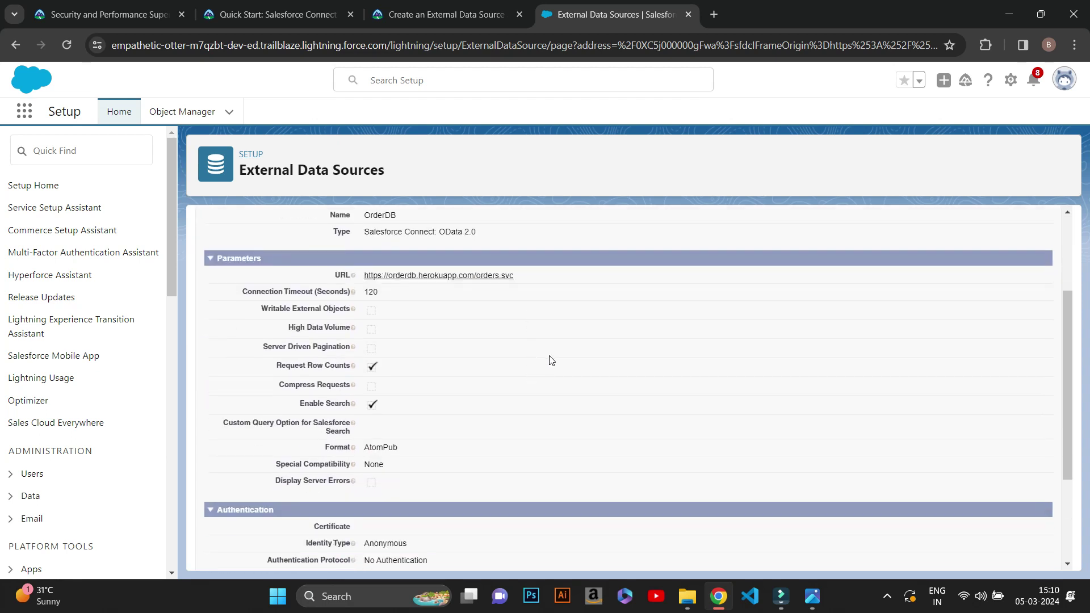
{"action": "scroll", "coordinate": [549, 359], "scroll_direction": "up", "scroll_amount": 3}
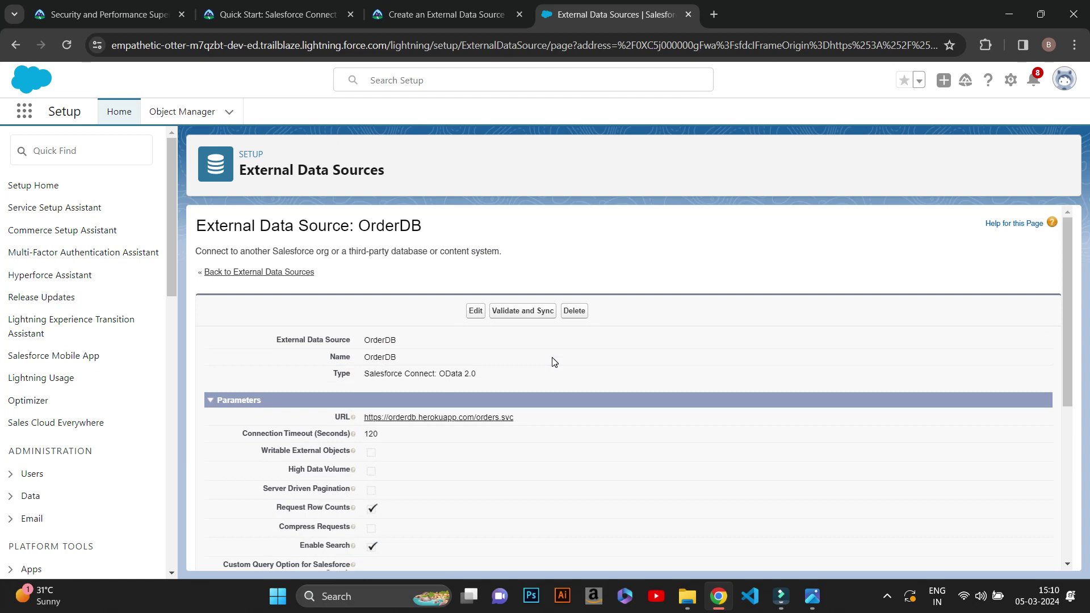
{"action": "left_click", "coordinate": [534, 312]}
- Select the Order and OrderDetail tables for syncing from OrderDB, checking the choice against the Trailhead instructions
{"action": "left_click", "coordinate": [507, 19]}
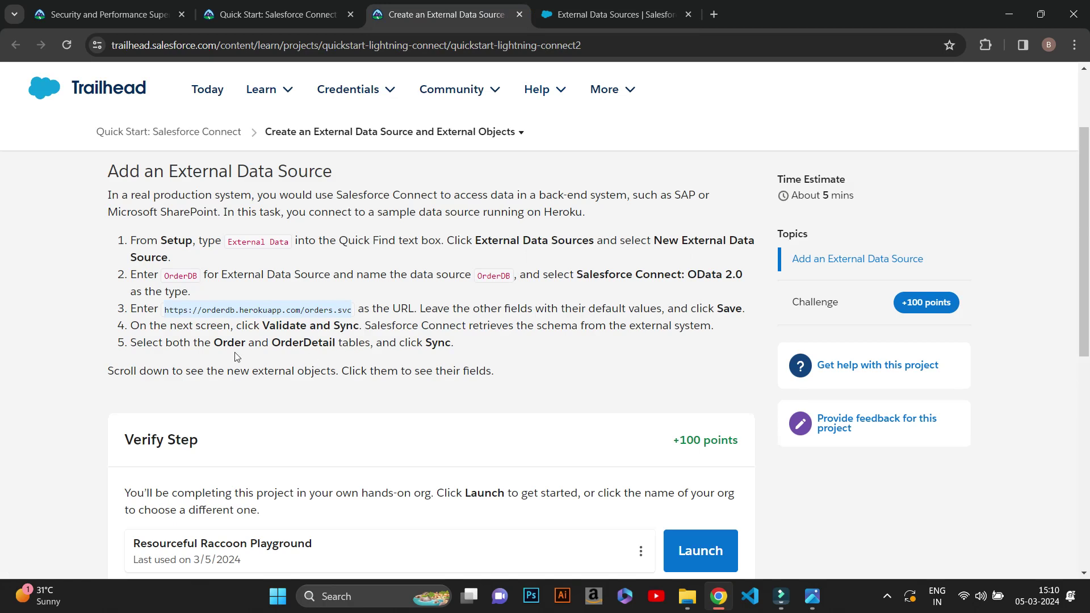
{"action": "left_click", "coordinate": [622, 5]}
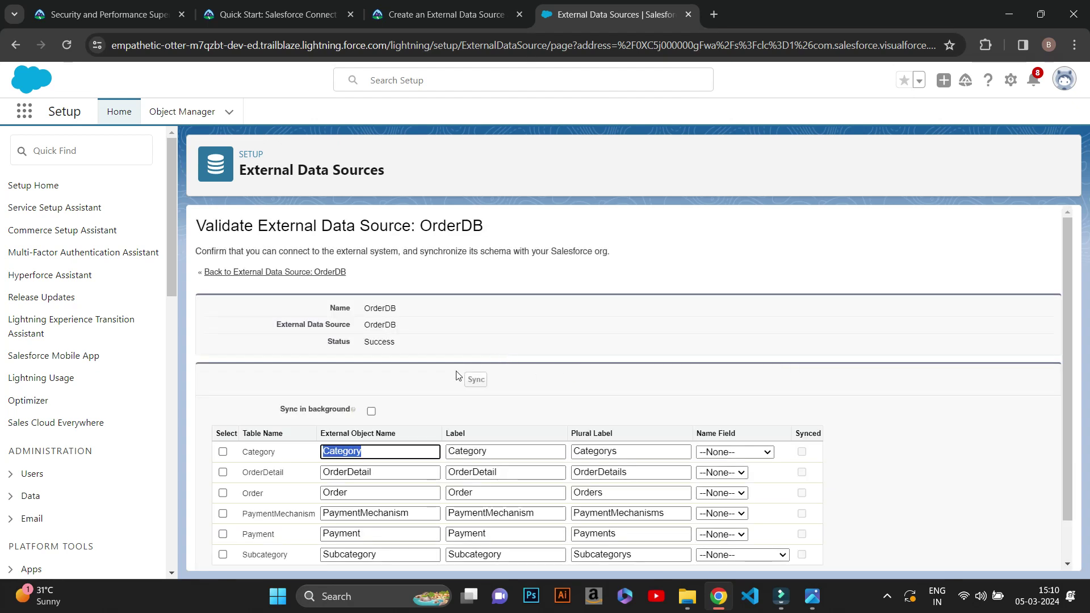
{"action": "scroll", "coordinate": [397, 377], "scroll_direction": "down", "scroll_amount": 1}
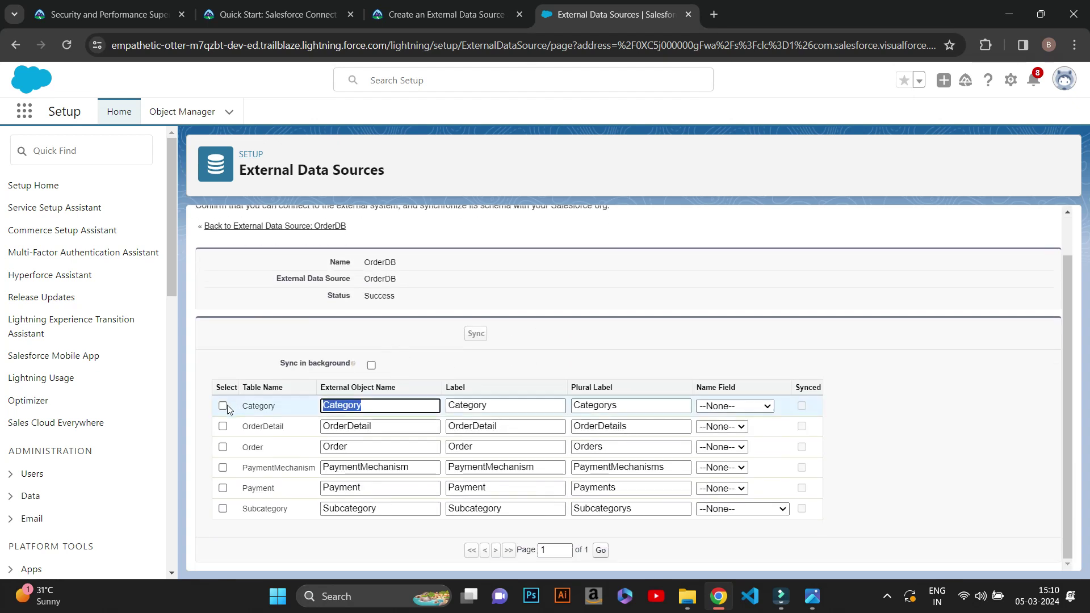
{"action": "left_click", "coordinate": [223, 450]}
{"action": "left_click", "coordinate": [223, 447]}
{"action": "left_click", "coordinate": [222, 427]}
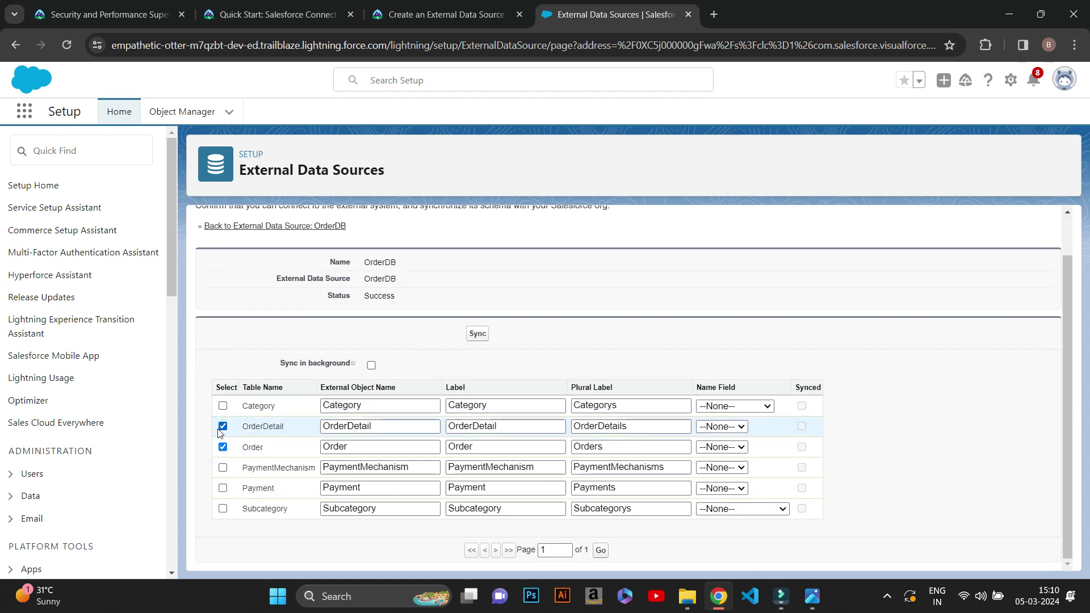
{"action": "left_click", "coordinate": [480, 7]}
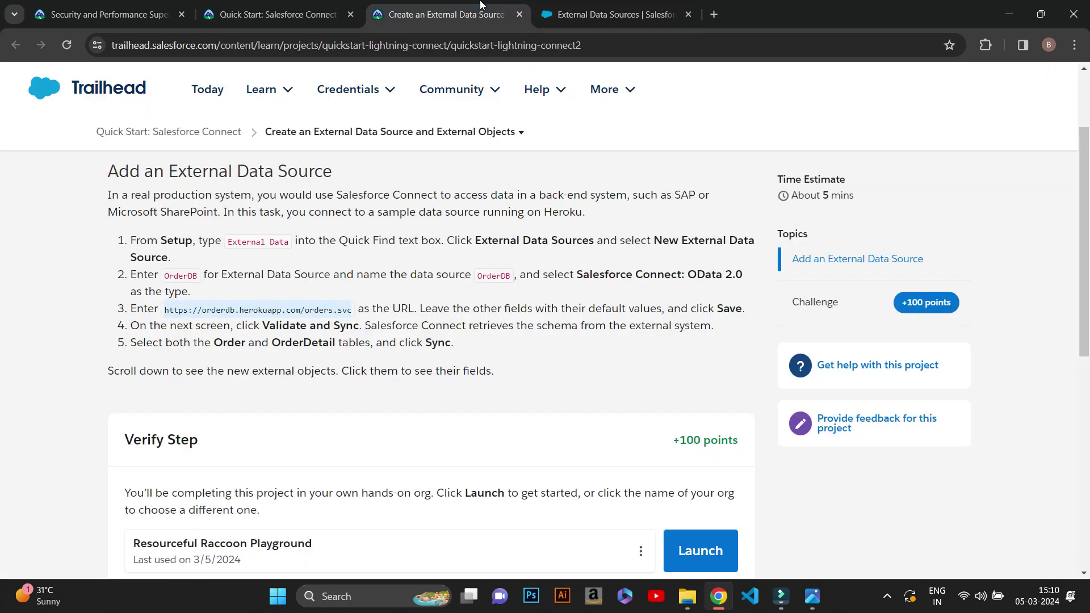
{"action": "left_click", "coordinate": [647, 4]}
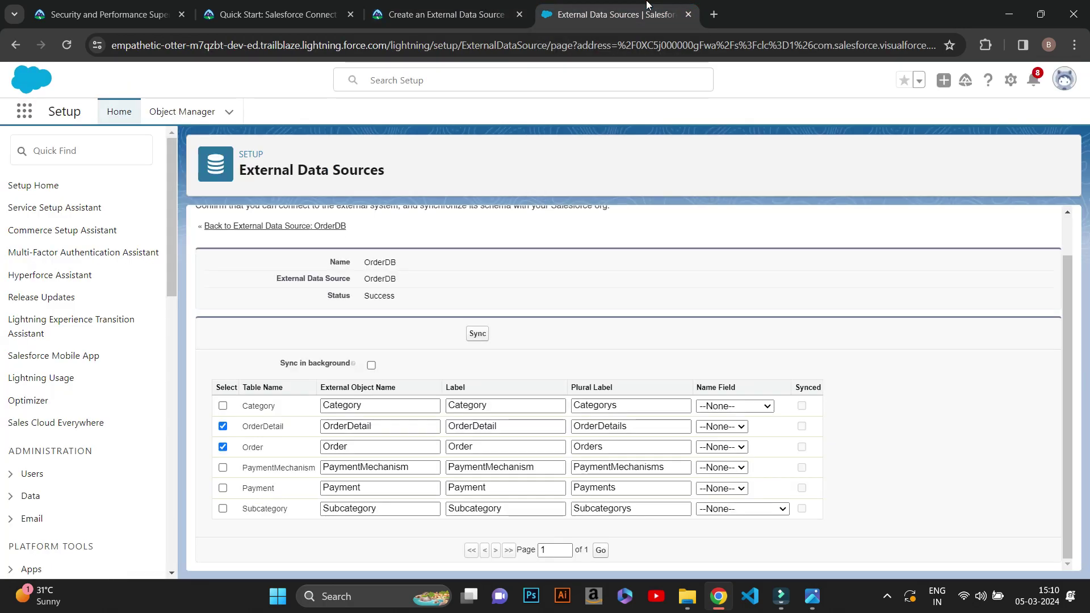
{"action": "left_click", "coordinate": [485, 4]}
{"action": "left_click", "coordinate": [591, 7]}
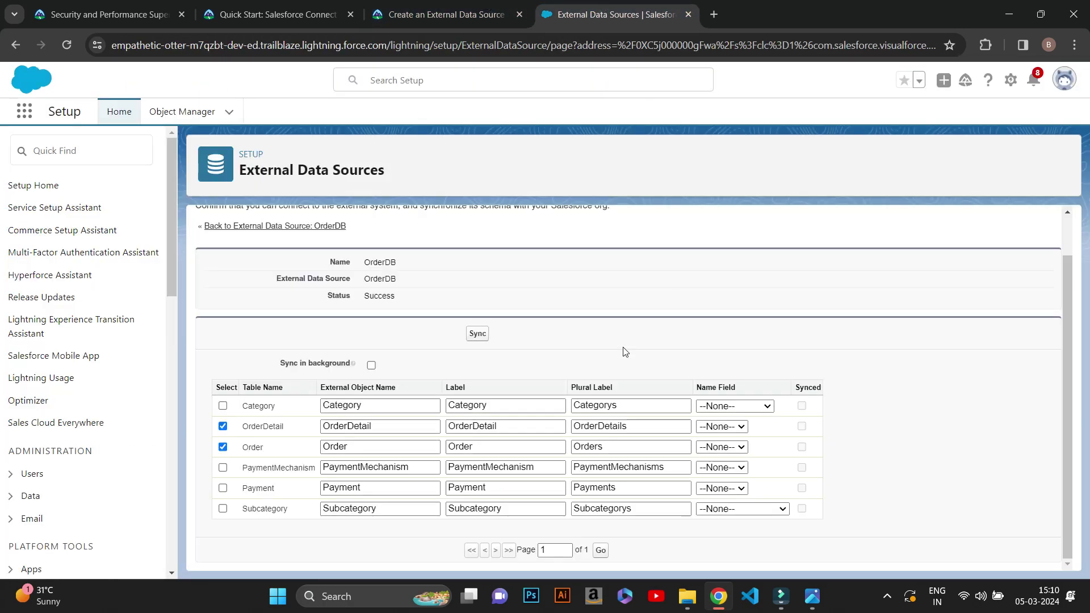
- Sync the selected Order and OrderDetail tables from OrderDB after rechecking the Trailhead instructions, and look over the resulting data source page
{"action": "left_click", "coordinate": [452, 12]}
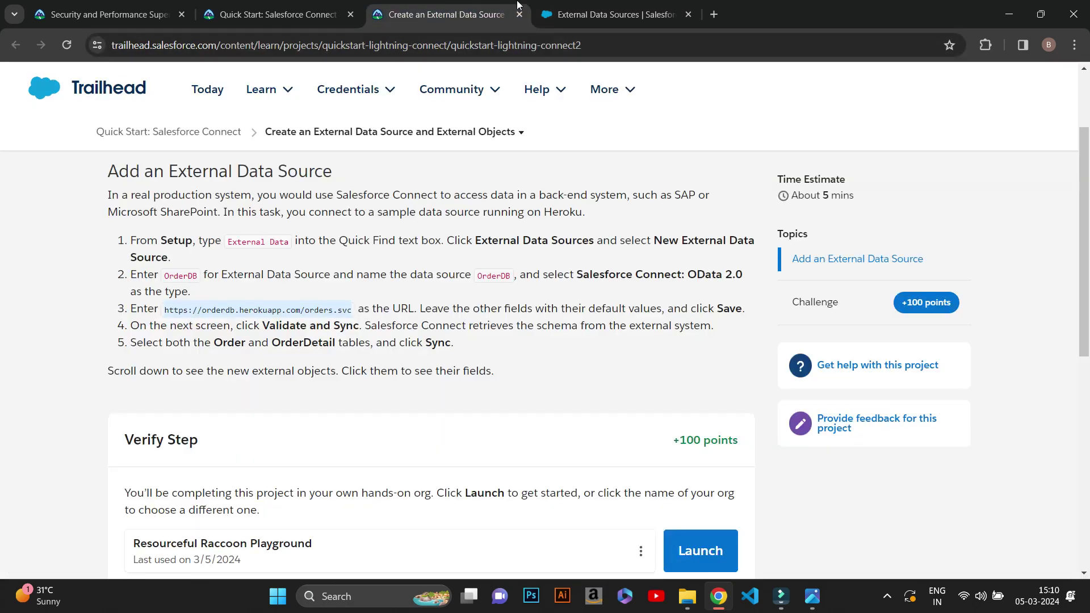
{"action": "left_click", "coordinate": [573, 9]}
{"action": "left_click", "coordinate": [478, 338]}
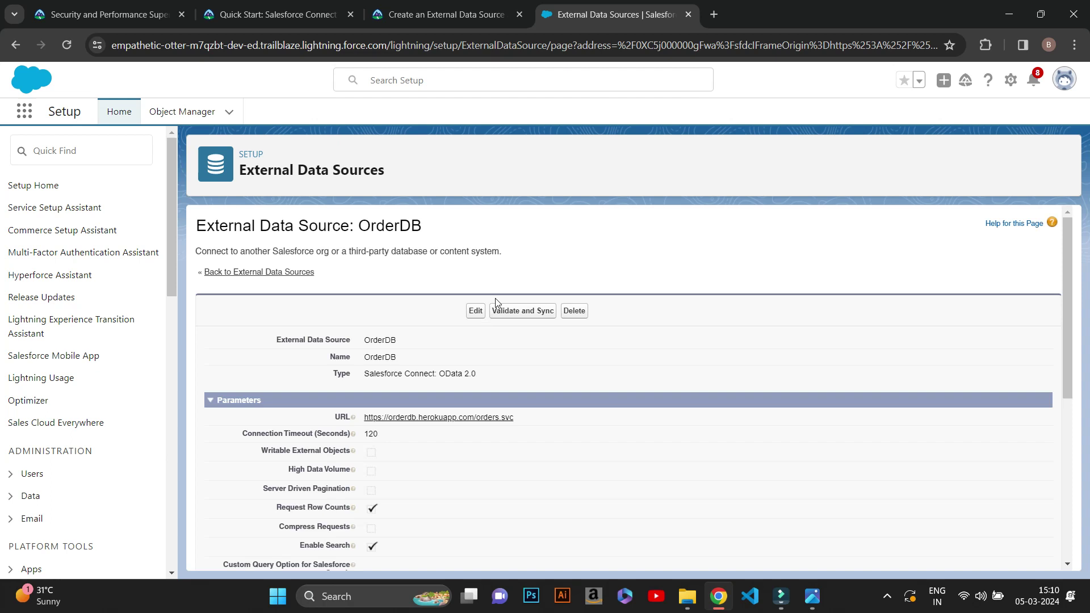
{"action": "scroll", "coordinate": [538, 368], "scroll_direction": "down", "scroll_amount": 2}
{"action": "scroll", "coordinate": [492, 379], "scroll_direction": "up", "scroll_amount": 2}
- Verify the external data source step on Trailhead to earn its 100 points and dismiss the completion message
{"action": "left_click", "coordinate": [446, 14]}
{"action": "scroll", "coordinate": [279, 528], "scroll_direction": "down", "scroll_amount": 3}
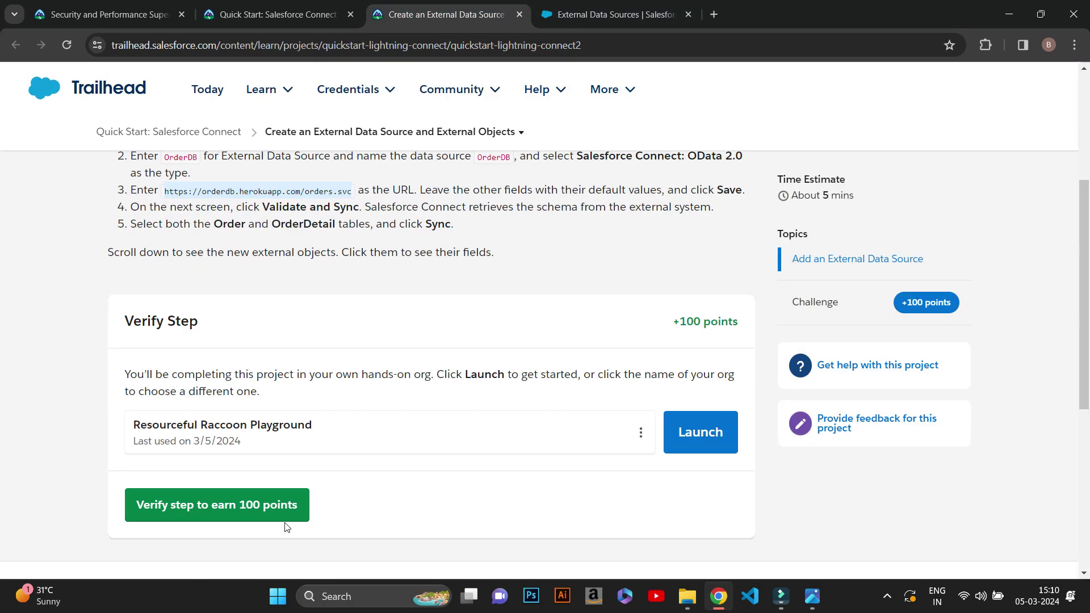
{"action": "left_click", "coordinate": [264, 410]}
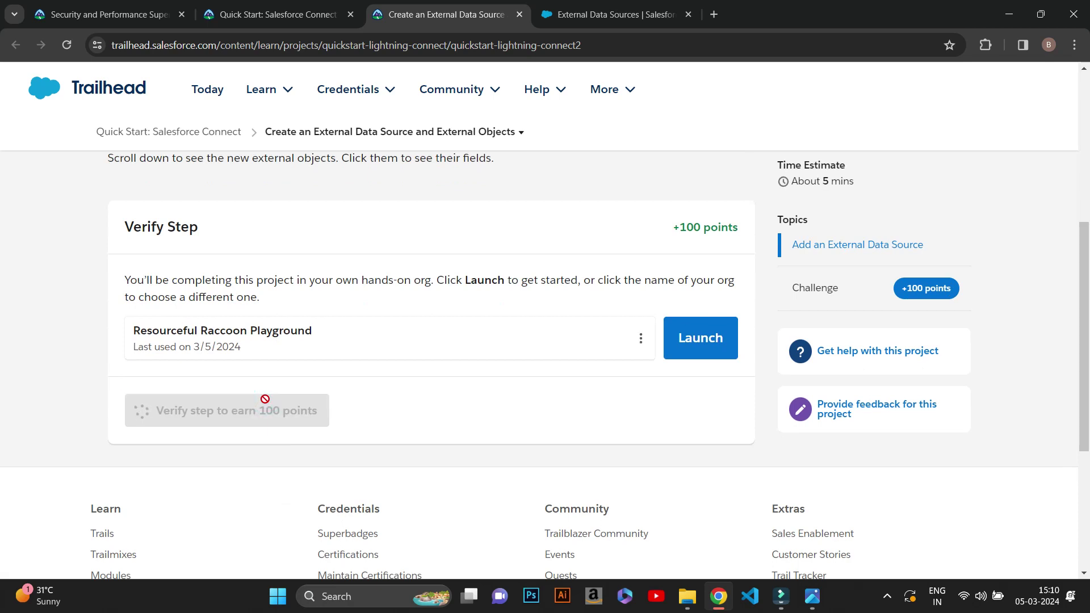
{"action": "left_click", "coordinate": [887, 596]}
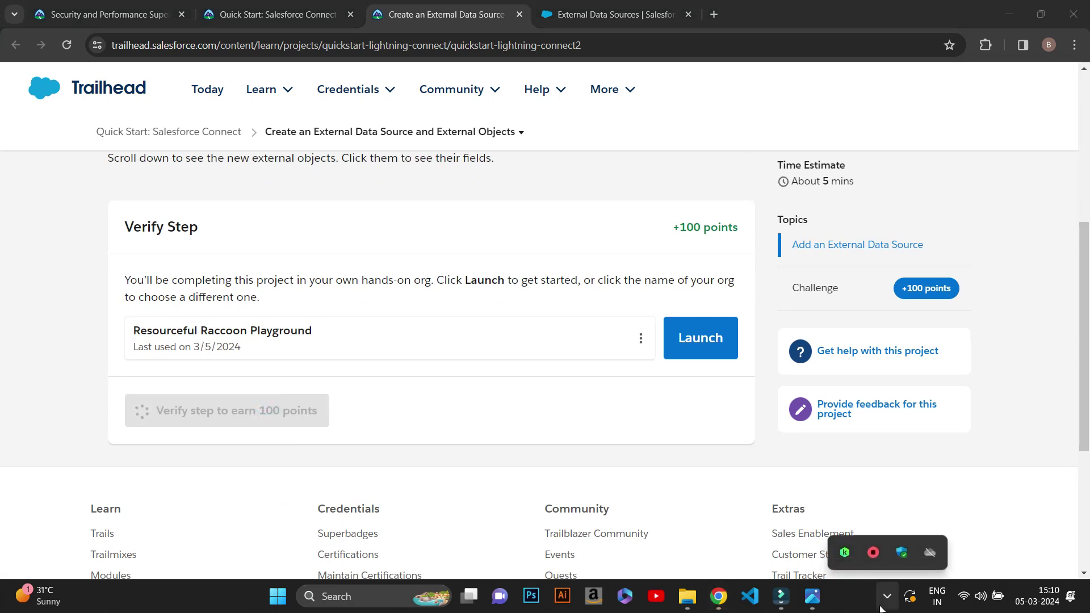
{"action": "left_click", "coordinate": [553, 411]}
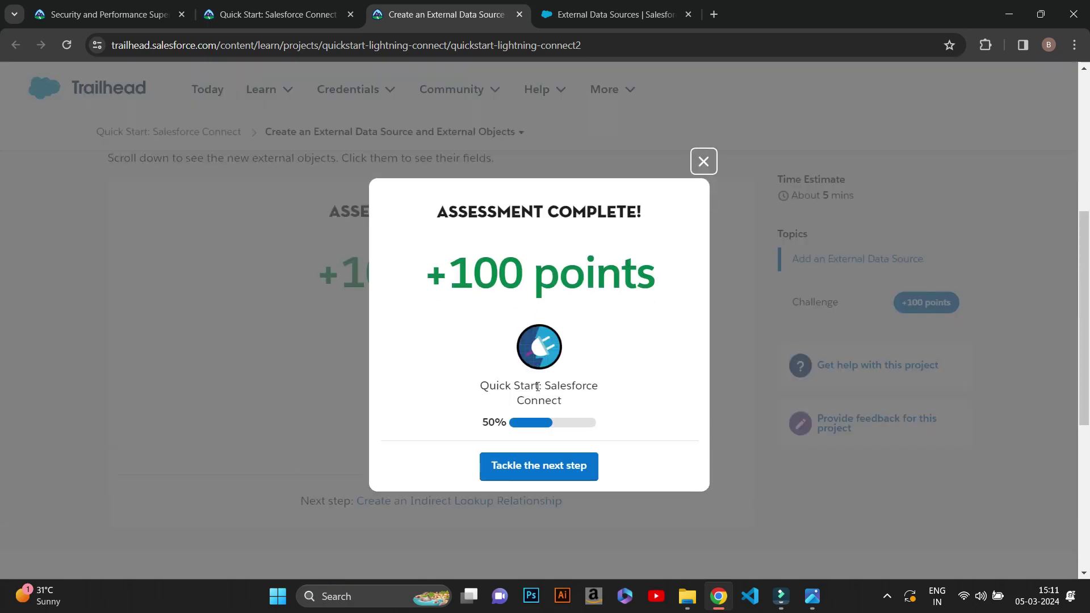
{"action": "left_click", "coordinate": [702, 161]}
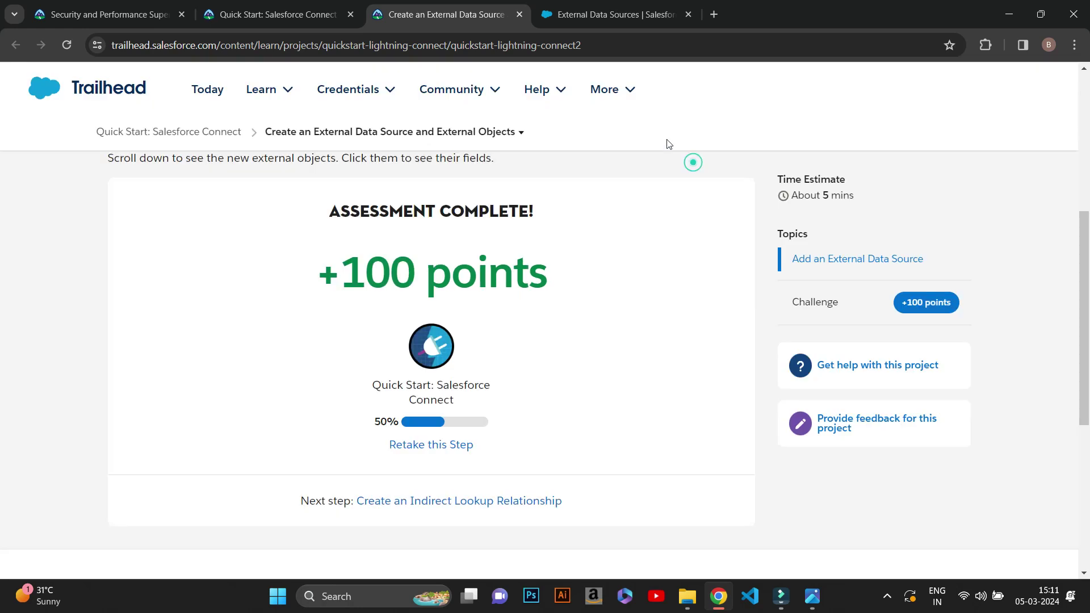
- Close the completed unit and open Create an Indirect Lookup Relationship from the project overview in a new tab, skimming its instructions
{"action": "left_click", "coordinate": [520, 14]}
{"action": "left_click", "coordinate": [272, 15]}
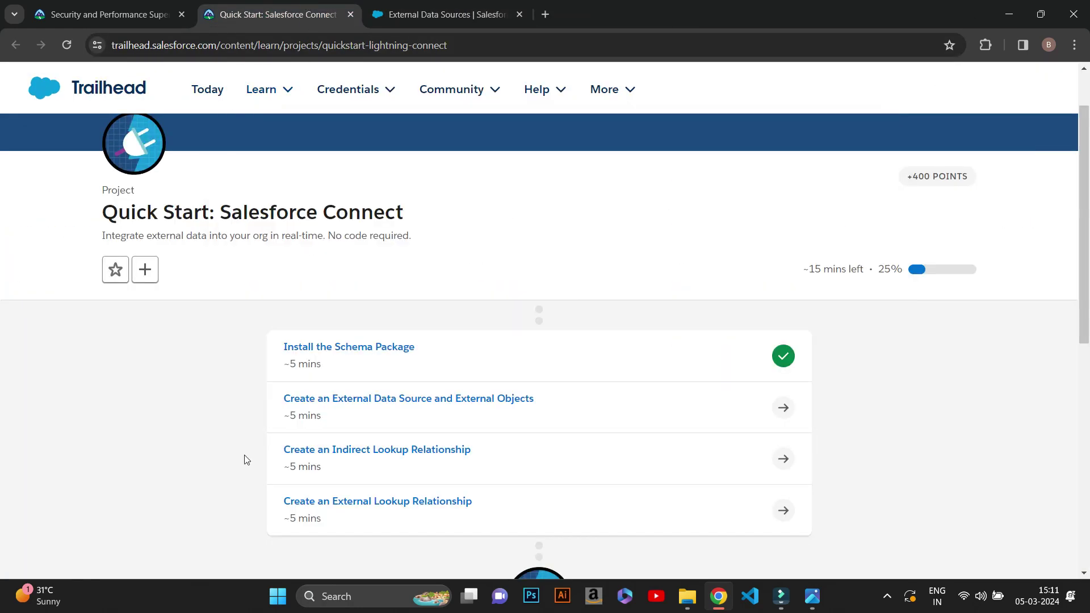
{"action": "right_click", "coordinate": [460, 449]}
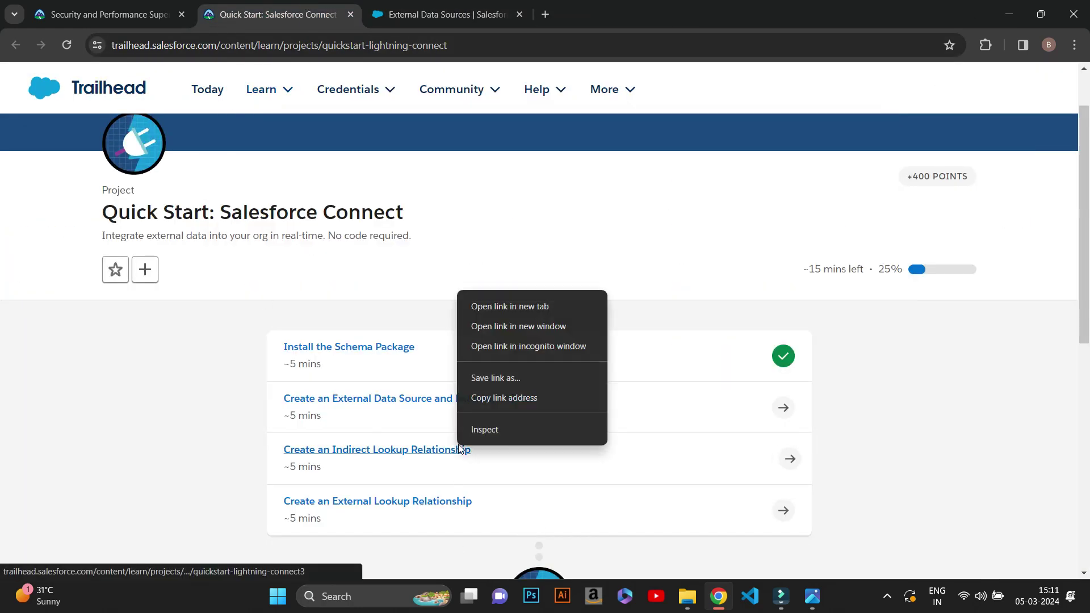
{"action": "left_click", "coordinate": [541, 308]}
{"action": "key", "text": "ctrl+Tab"}
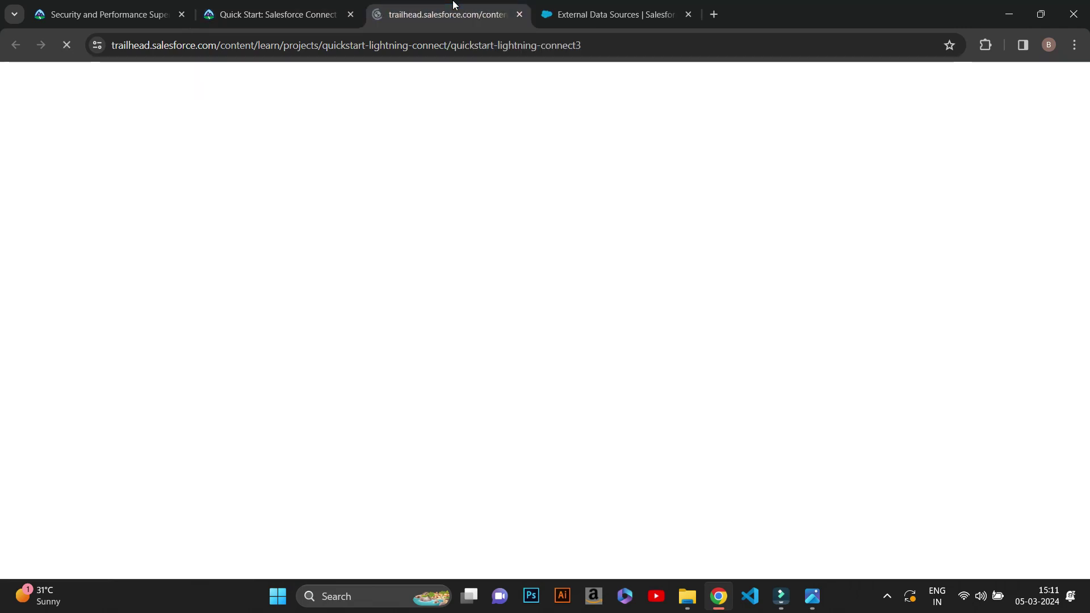
{"action": "scroll", "coordinate": [441, 304], "scroll_direction": "down", "scroll_amount": 15}
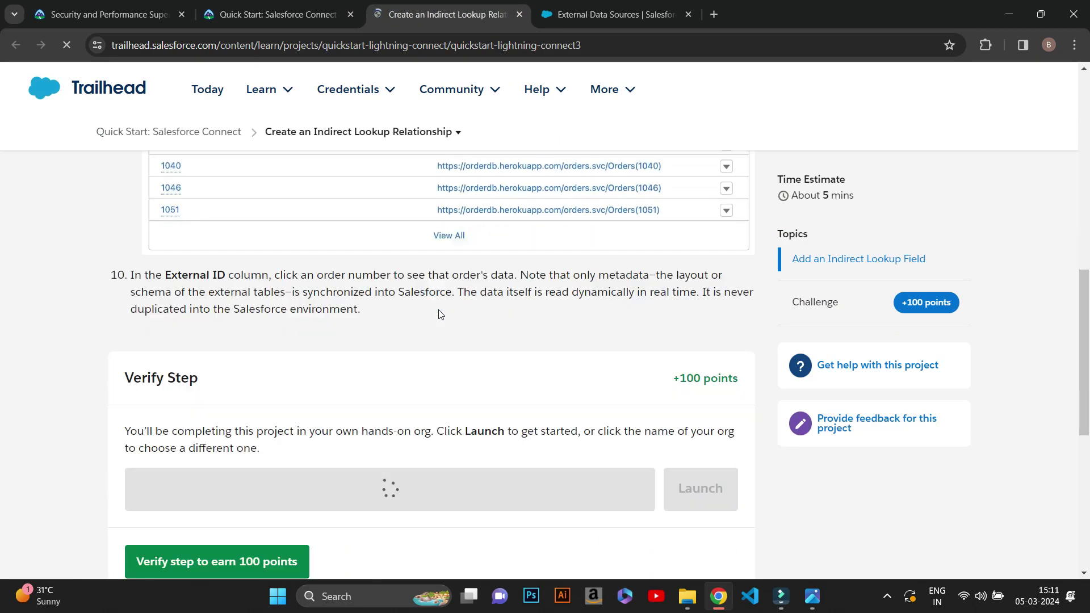
{"action": "scroll", "coordinate": [463, 374], "scroll_direction": "up", "scroll_amount": 15}
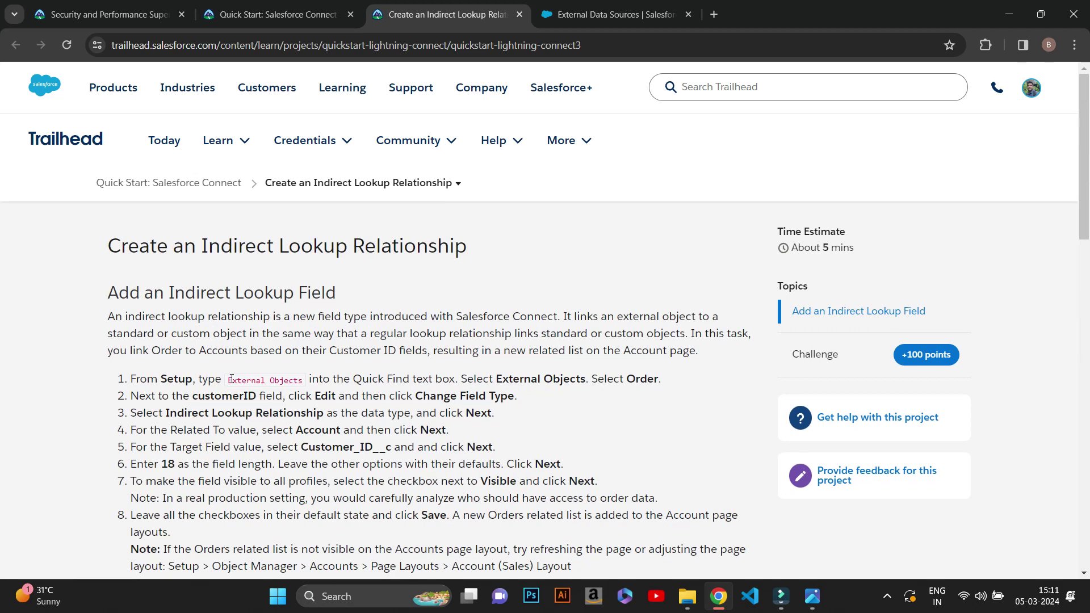
- Copy the term External Objects from the Trailhead instructions and use it to find and open the External Objects page in Salesforce Setup
{"action": "left_click_drag", "start_coordinate": [229, 380], "coordinate": [307, 382]}
{"action": "key", "text": "ctrl+c"}
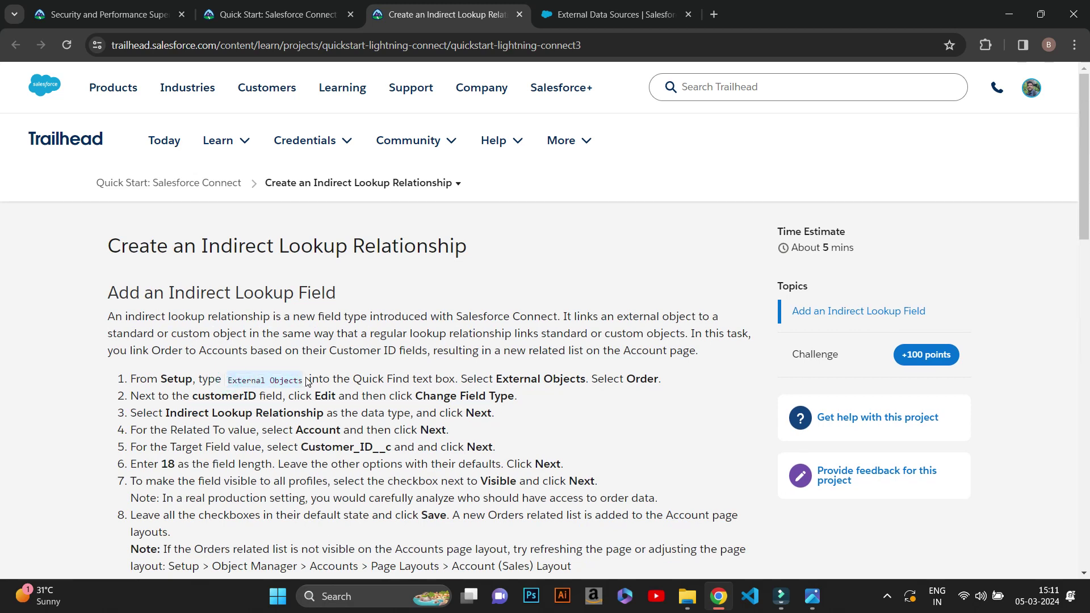
{"action": "left_click", "coordinate": [606, 14]}
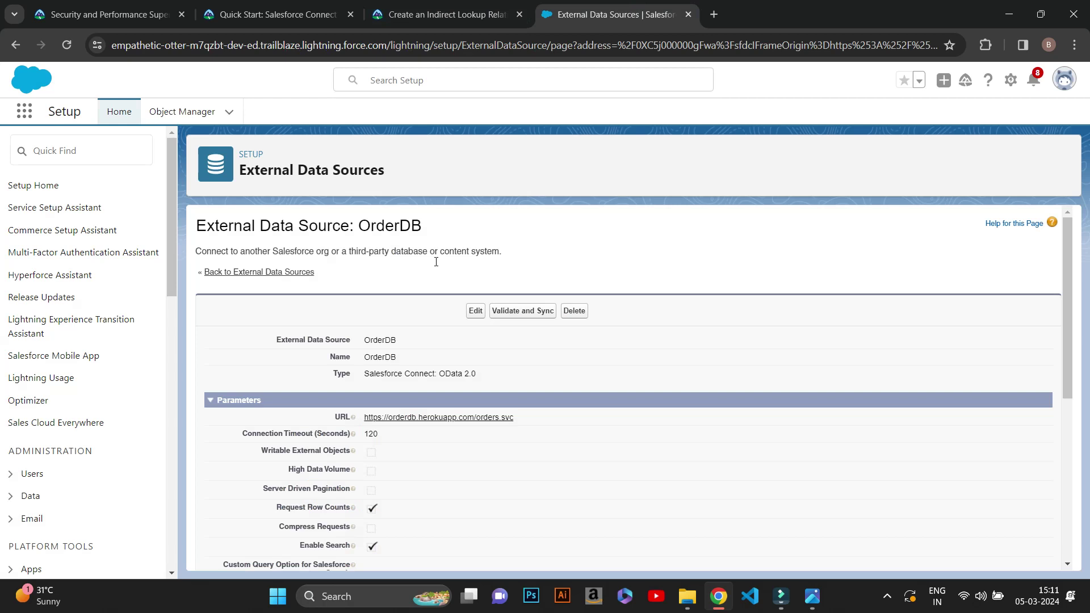
{"action": "left_click", "coordinate": [96, 161]}
{"action": "key", "text": "ctrl+v"}
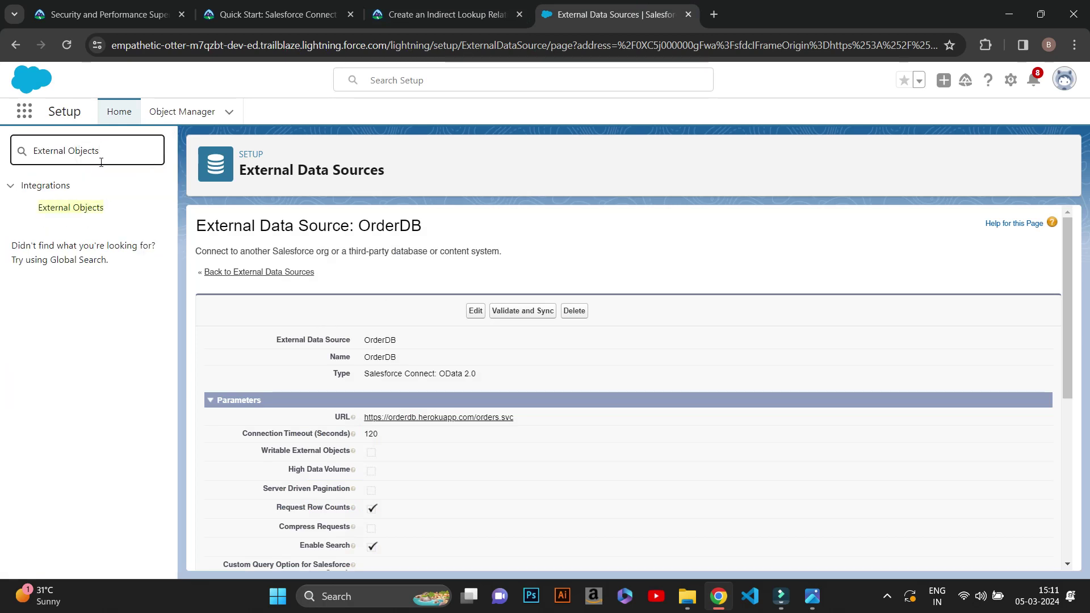
{"action": "left_click", "coordinate": [85, 208]}
- Open the Order external object as the Trailhead instructions require and bring up its custom fields and relationships
{"action": "left_click", "coordinate": [448, 14]}
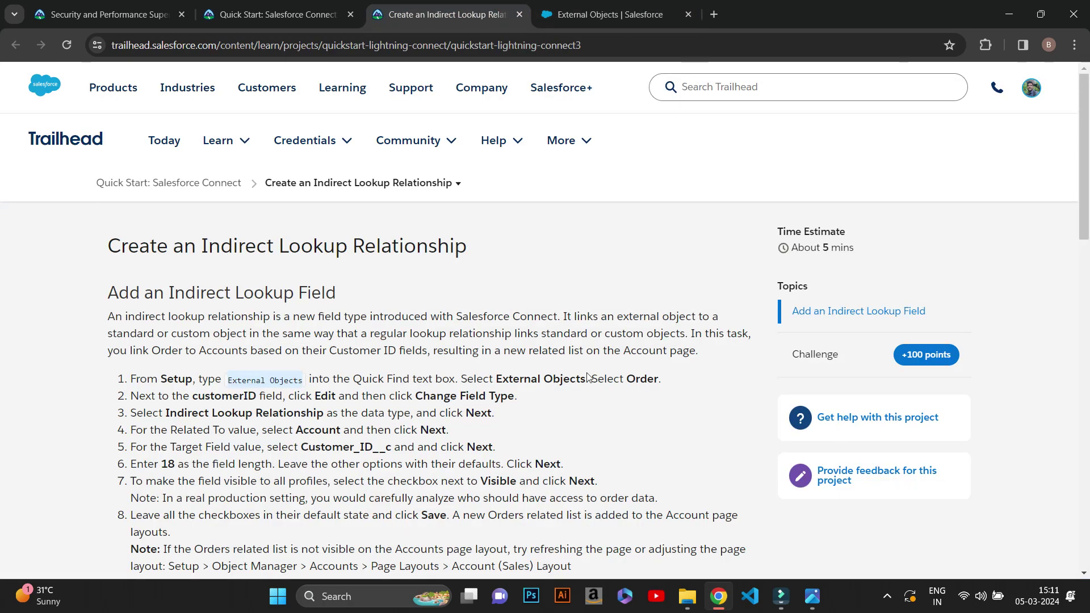
{"action": "scroll", "coordinate": [486, 393], "scroll_direction": "down", "scroll_amount": 3}
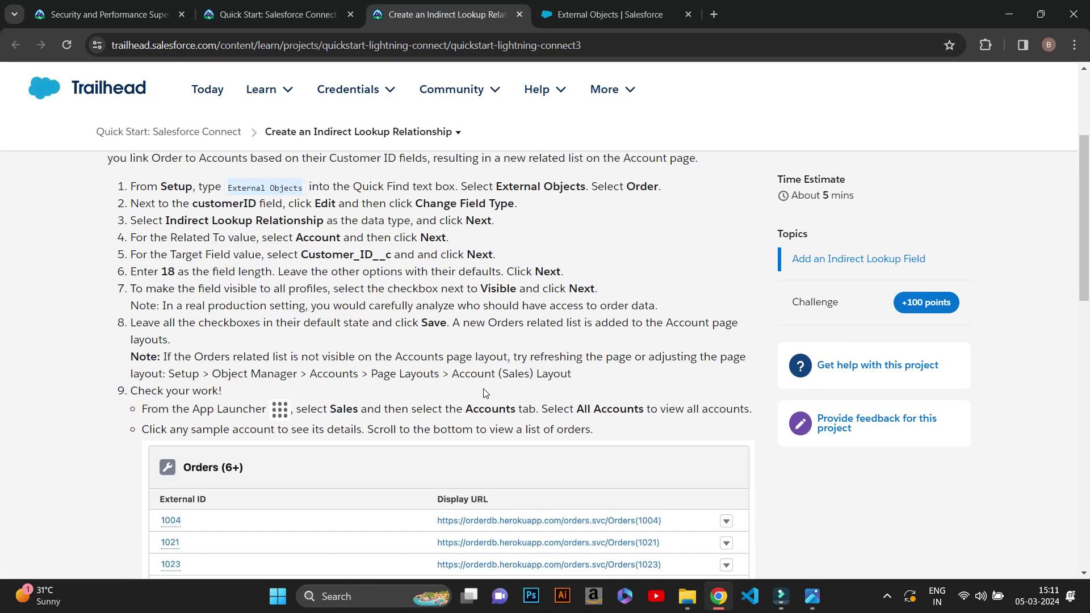
{"action": "left_click", "coordinate": [624, 19]}
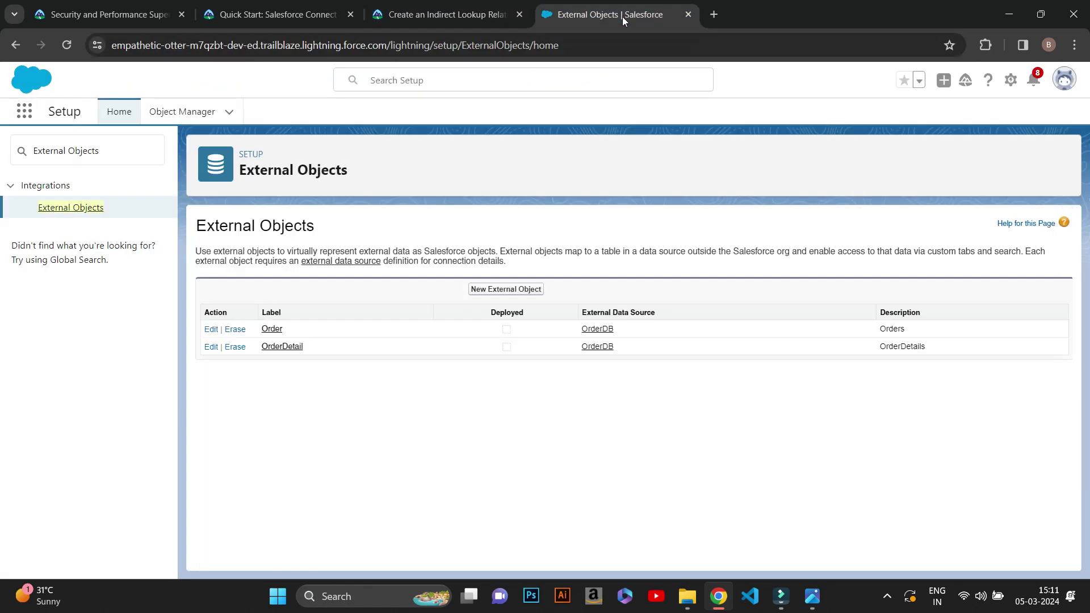
{"action": "left_click", "coordinate": [271, 329]}
{"action": "left_click", "coordinate": [443, 14]}
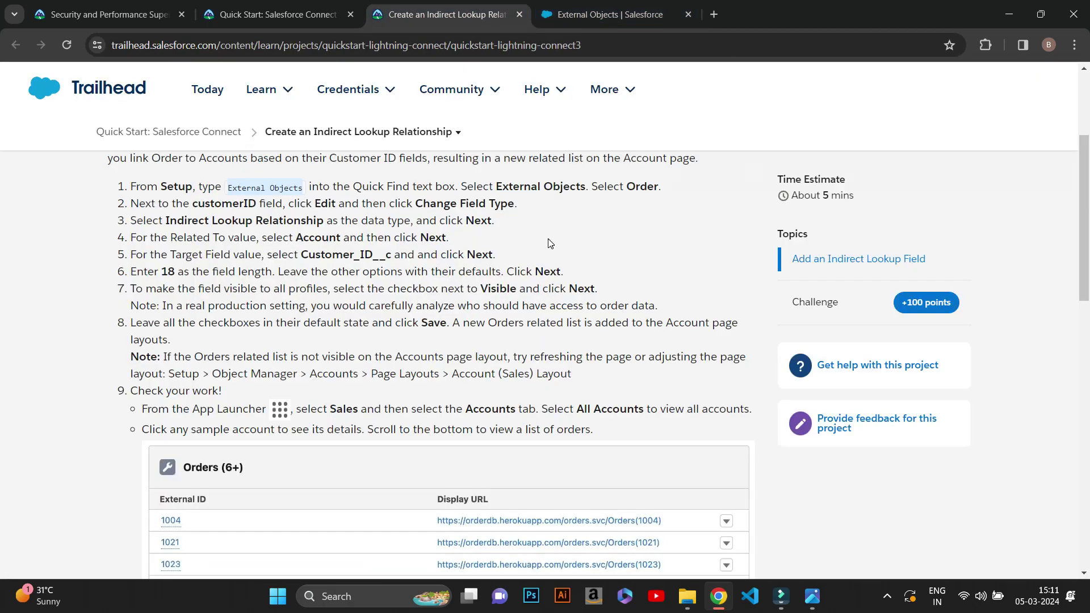
{"action": "left_click", "coordinate": [624, 14]}
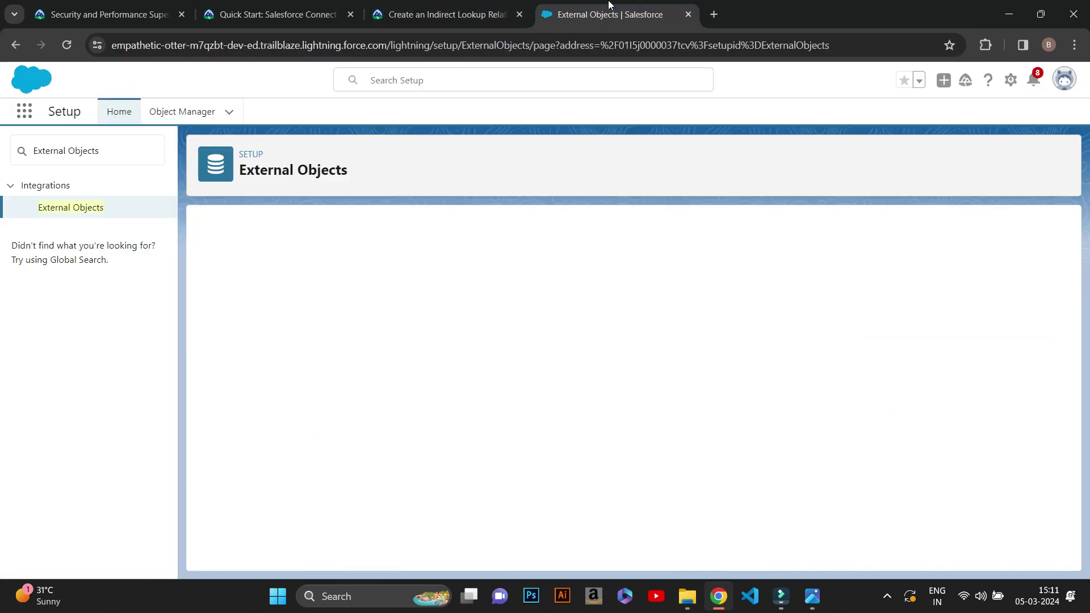
{"action": "scroll", "coordinate": [476, 373], "scroll_direction": "down", "scroll_amount": 4}
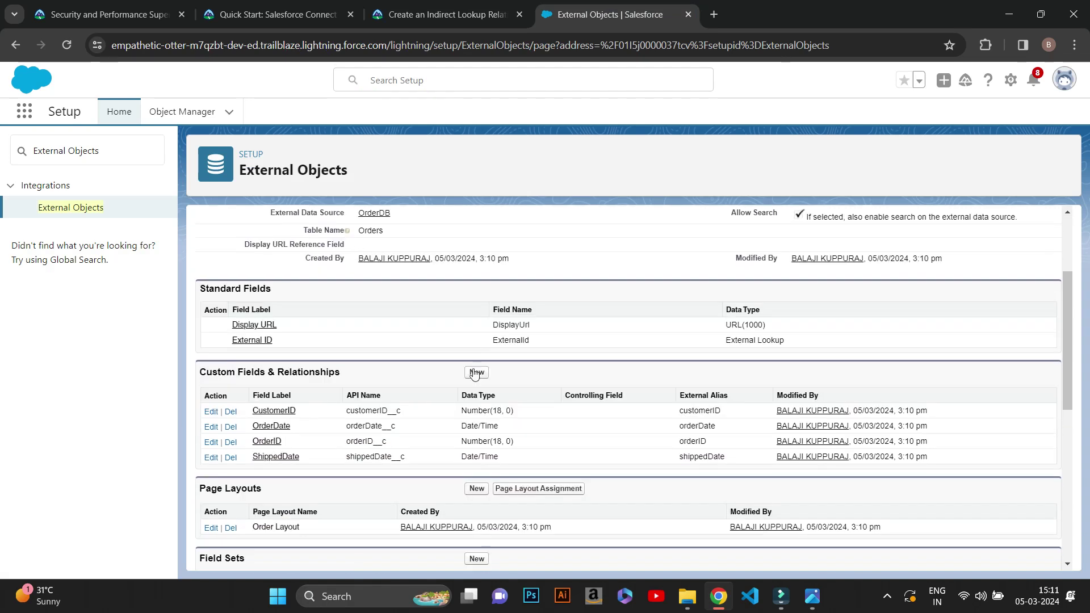
- Open Order's CustomerID custom field for editing per the Trailhead instructions and review its field definition
{"action": "left_click", "coordinate": [434, 5]}
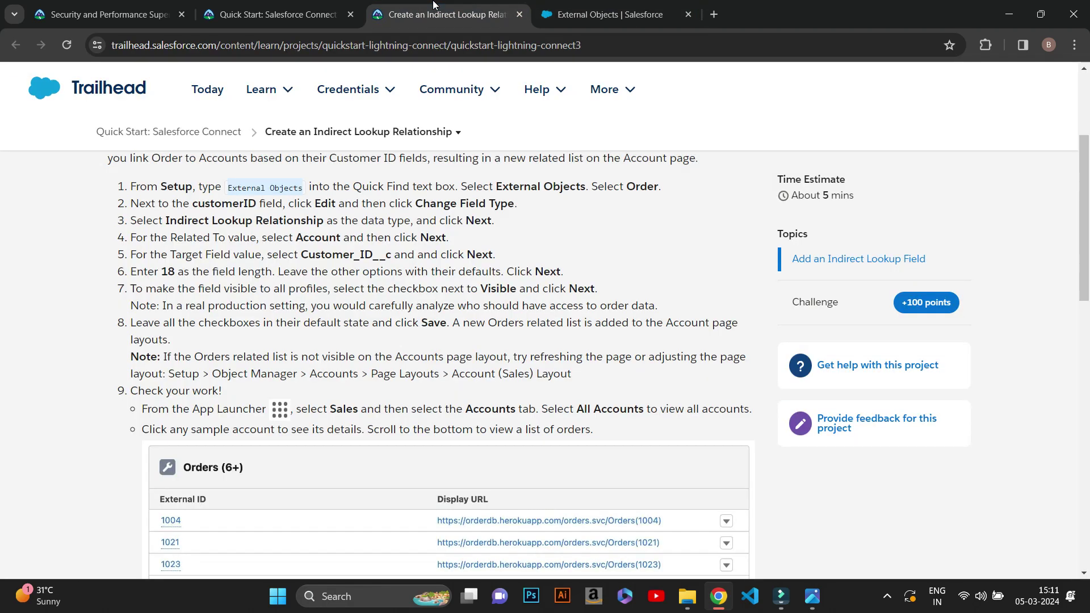
{"action": "left_click", "coordinate": [650, 6]}
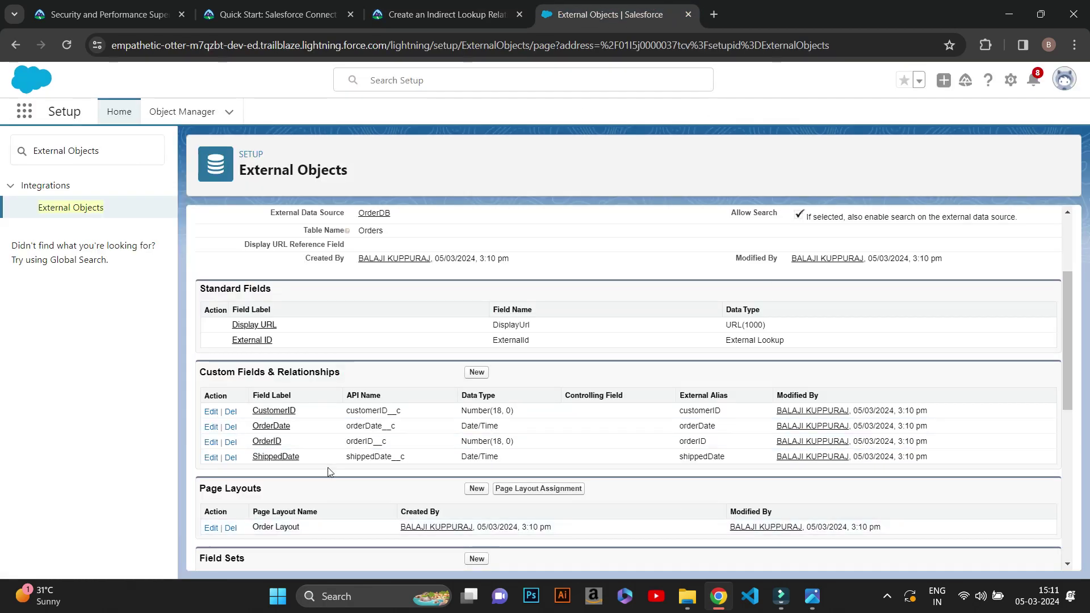
{"action": "left_click", "coordinate": [211, 411]}
{"action": "left_click", "coordinate": [459, 6]}
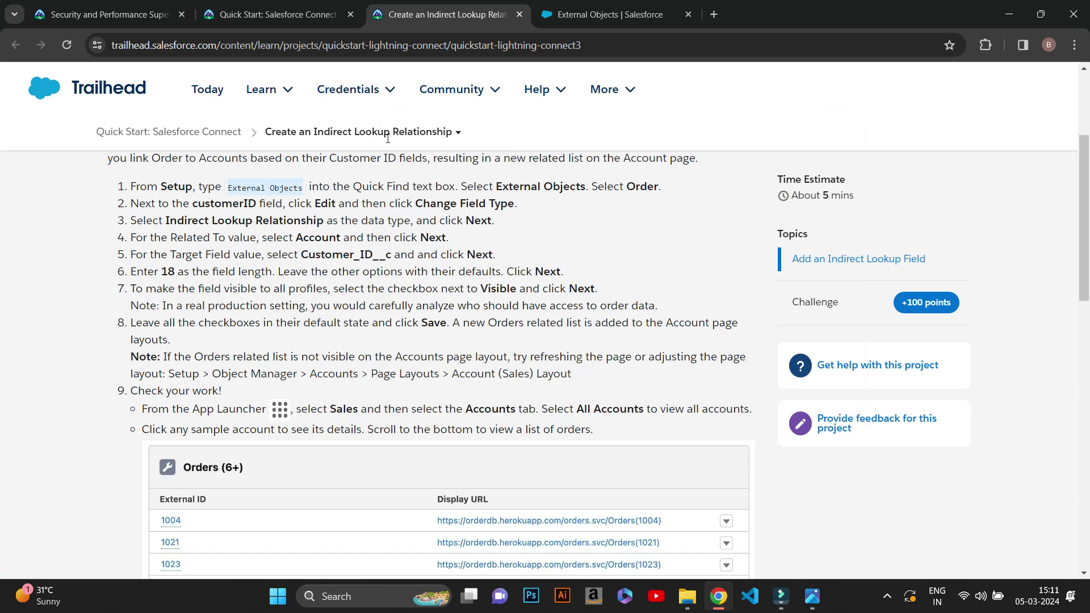
{"action": "key", "text": "ctrl+Tab"}
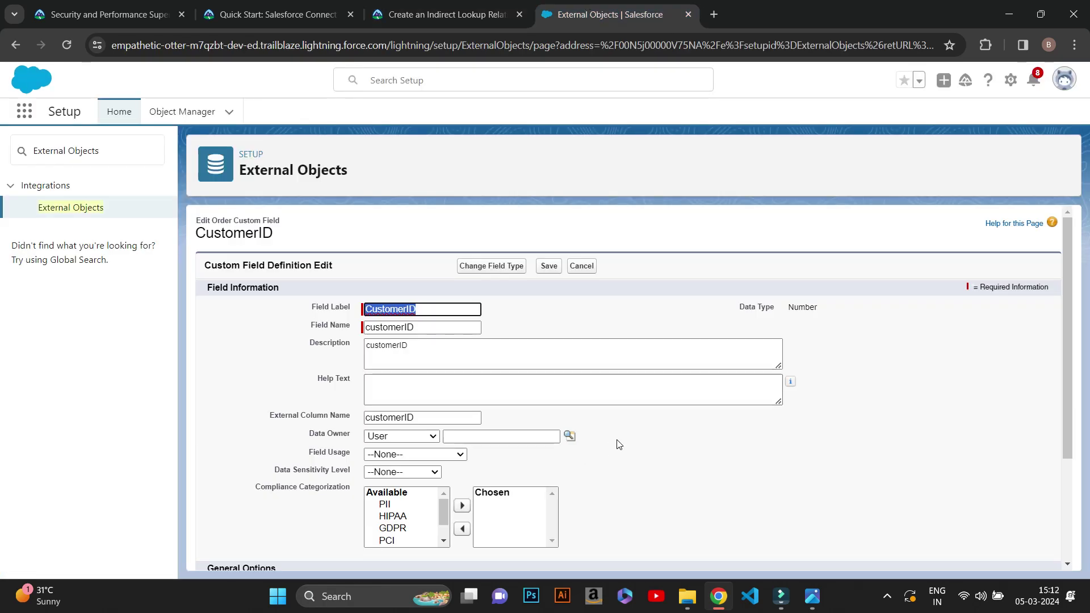
{"action": "scroll", "coordinate": [649, 437], "scroll_direction": "down", "scroll_amount": 2}
{"action": "scroll", "coordinate": [648, 437], "scroll_direction": "down", "scroll_amount": 1}
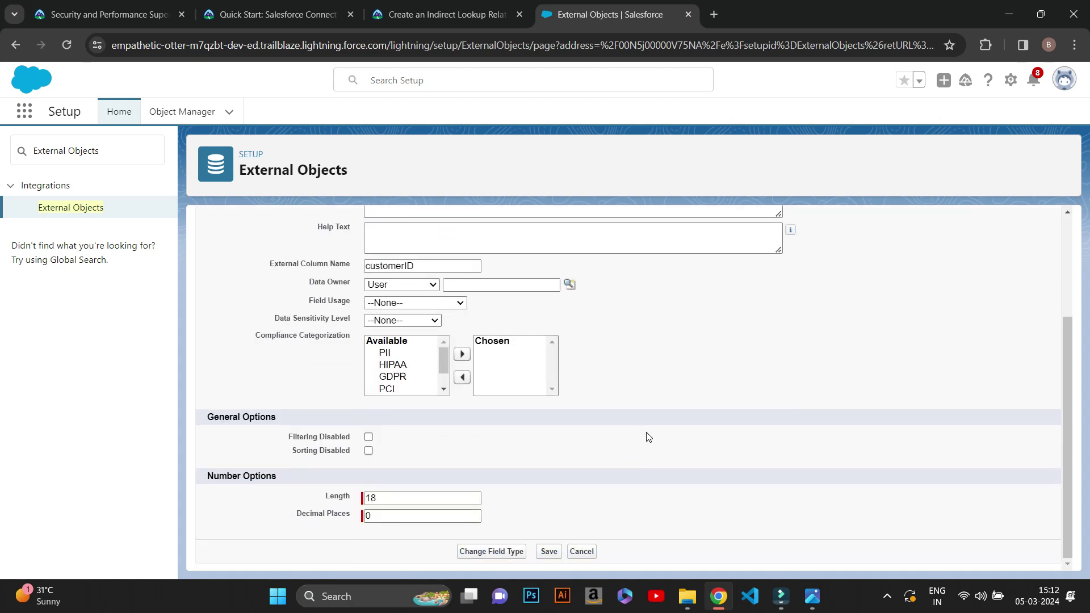
{"action": "scroll", "coordinate": [649, 437], "scroll_direction": "up", "scroll_amount": 3}
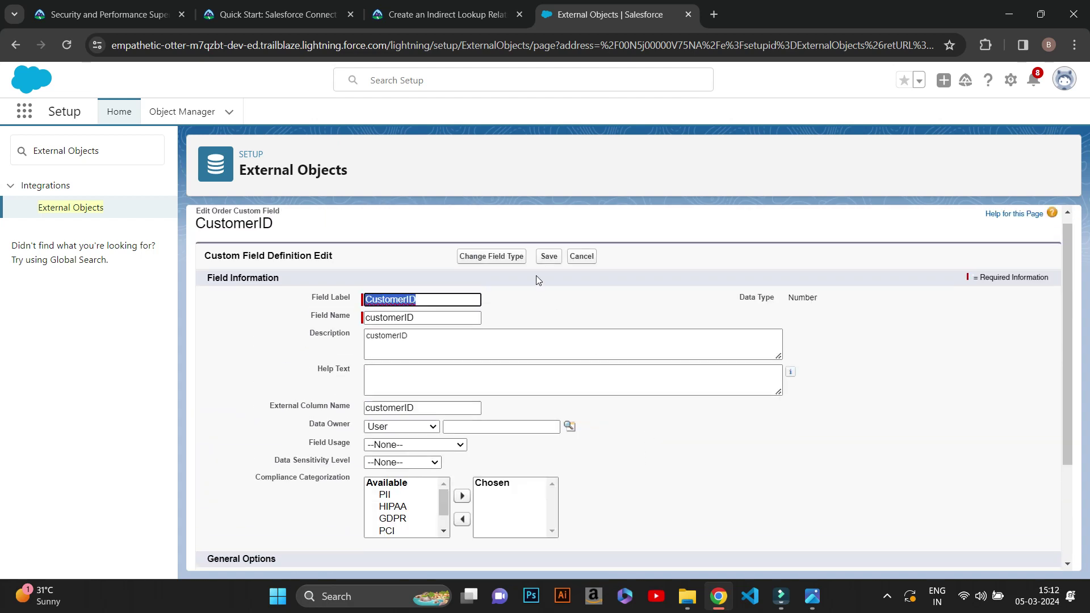
- Change the CustomerID field type to Indirect Lookup Relationship, checking it against Trailhead, and proceed to choosing the related object
{"action": "left_click", "coordinate": [507, 258]}
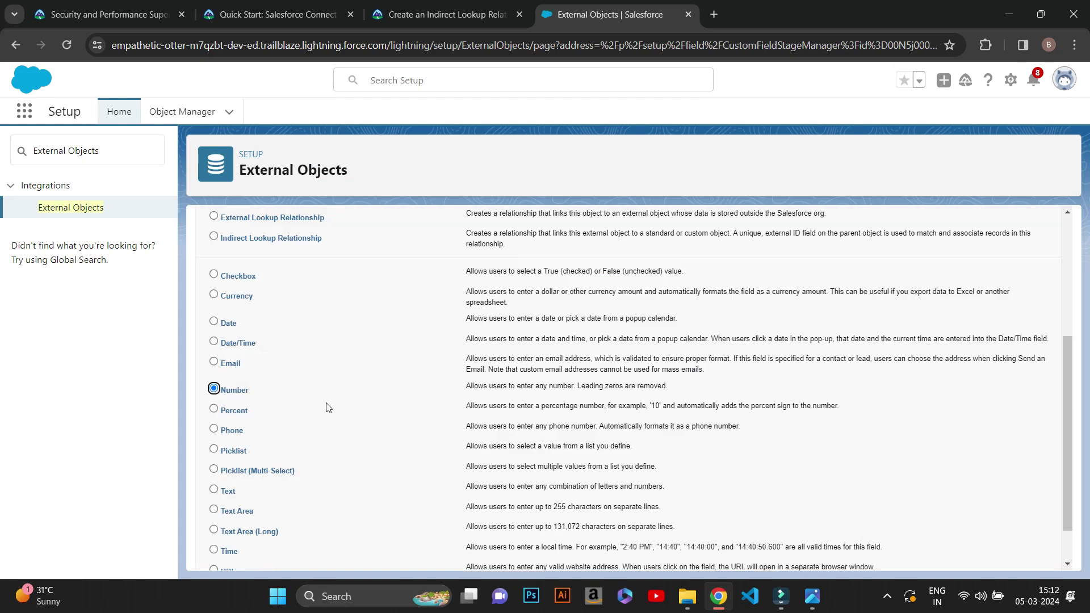
{"action": "left_click", "coordinate": [286, 243]}
{"action": "left_click", "coordinate": [428, 4]}
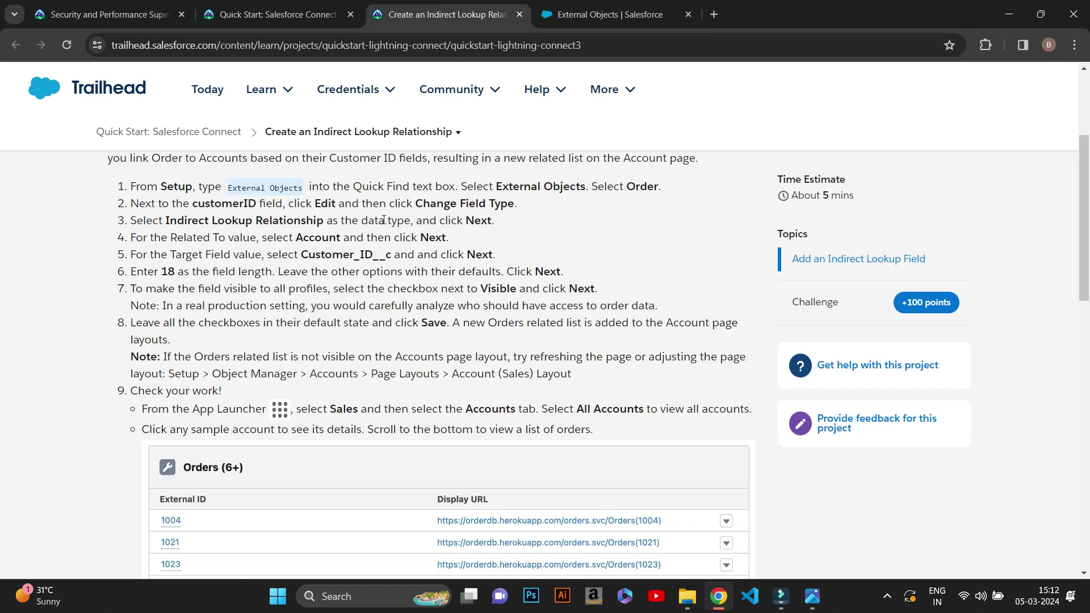
{"action": "left_click", "coordinate": [616, 7]}
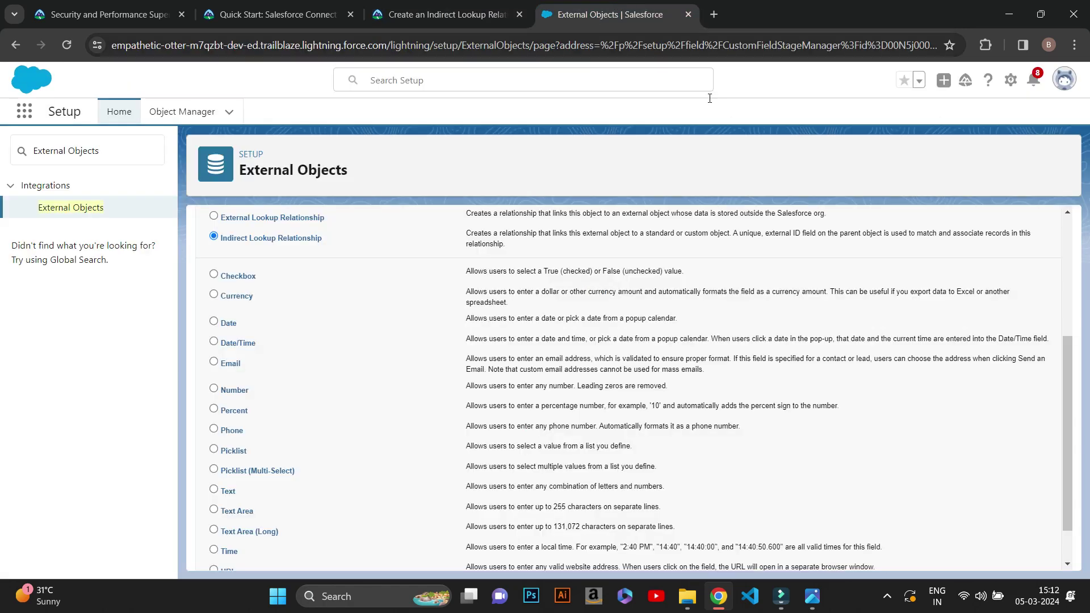
{"action": "left_click", "coordinate": [428, 7]}
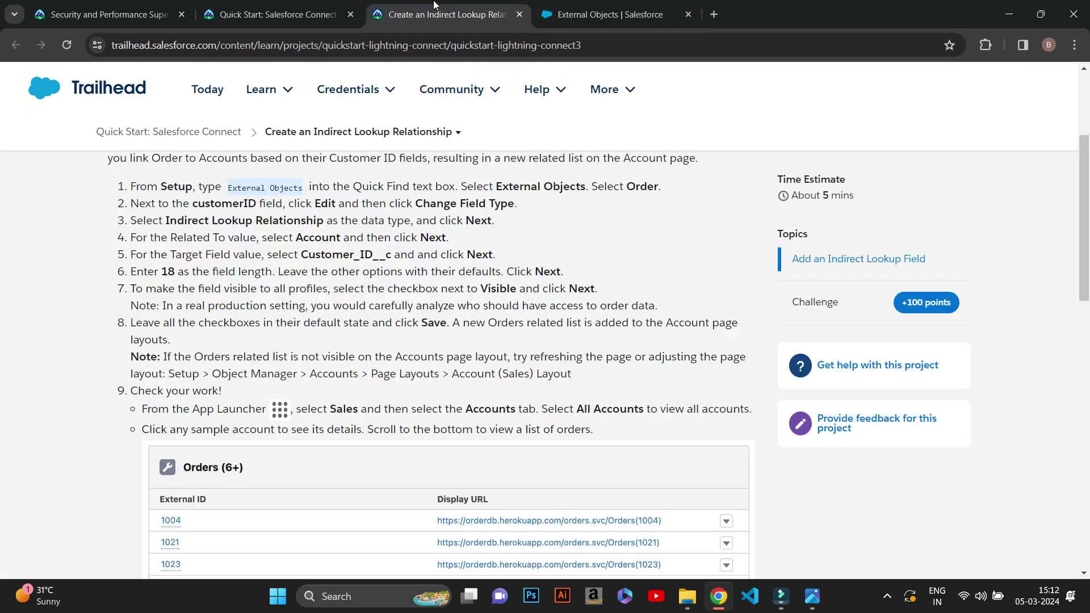
{"action": "left_click", "coordinate": [597, 7]}
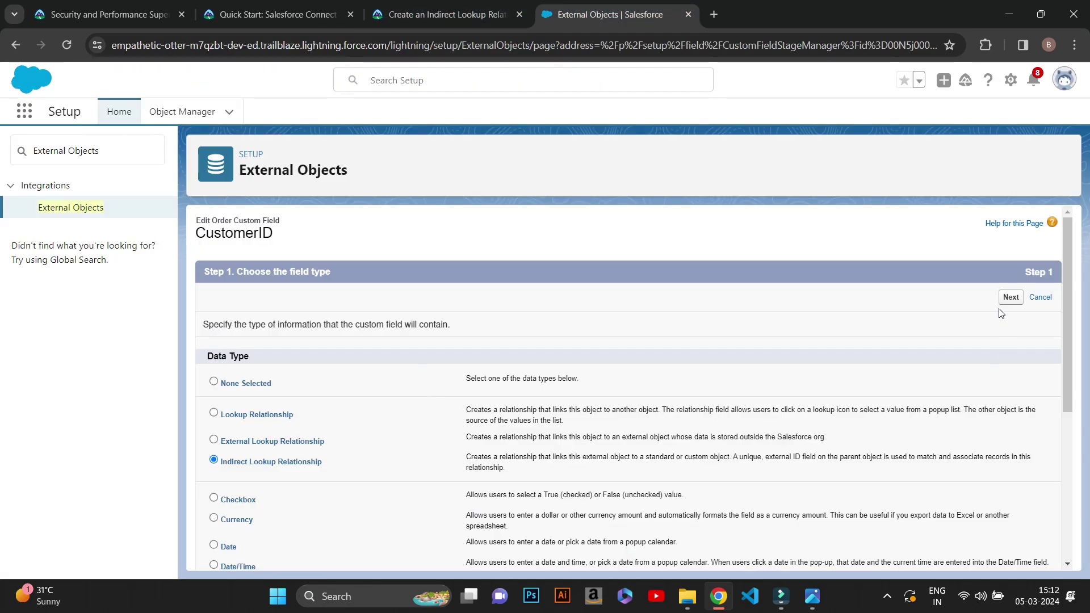
{"action": "left_click", "coordinate": [1010, 298]}
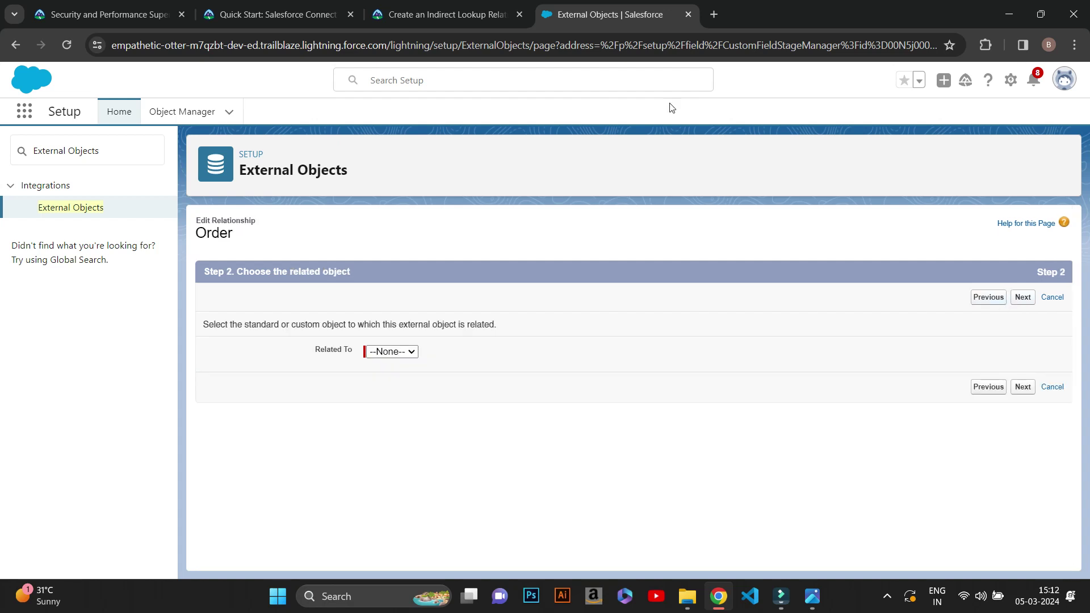
- Check the Trailhead instructions, set the relationship's Related To object to Account and proceed to choosing the target field
{"action": "left_click", "coordinate": [425, 50]}
{"action": "left_click", "coordinate": [446, 14]}
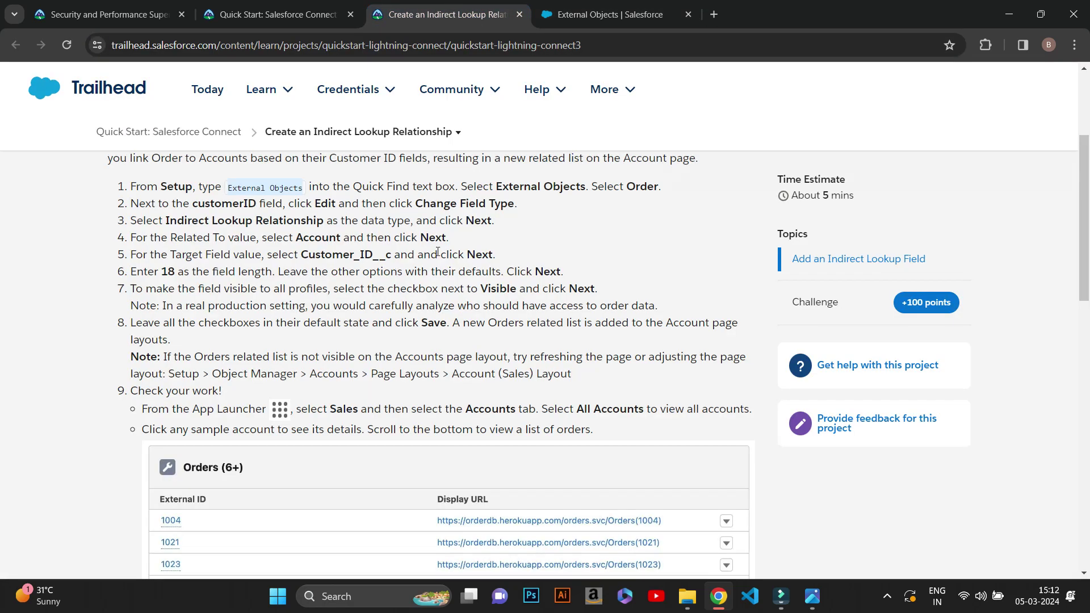
{"action": "left_click", "coordinate": [595, 12]}
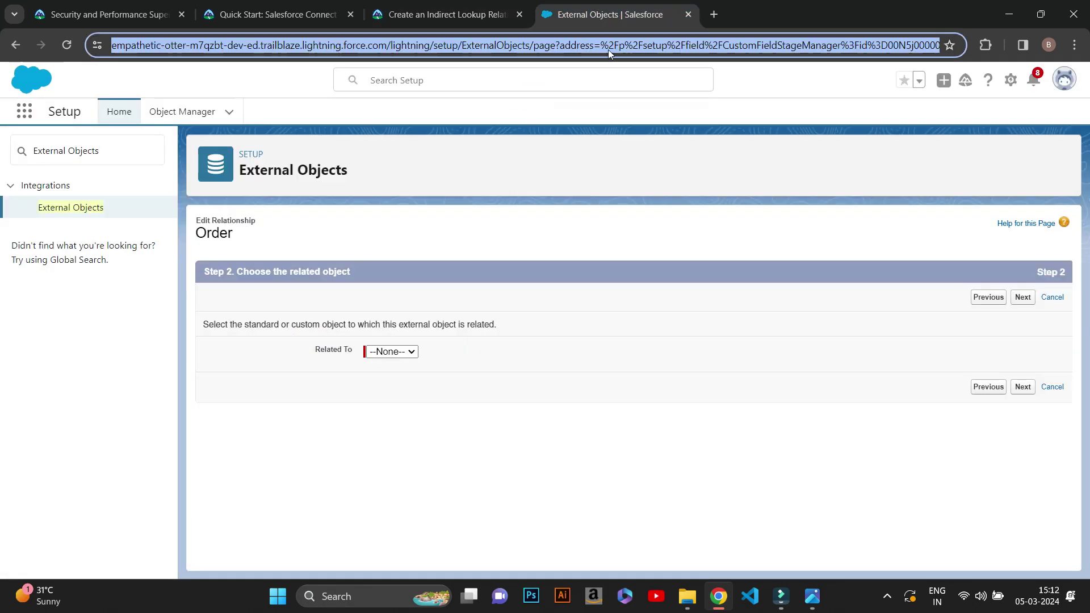
{"action": "left_click", "coordinate": [410, 347]}
{"action": "left_click", "coordinate": [392, 374]}
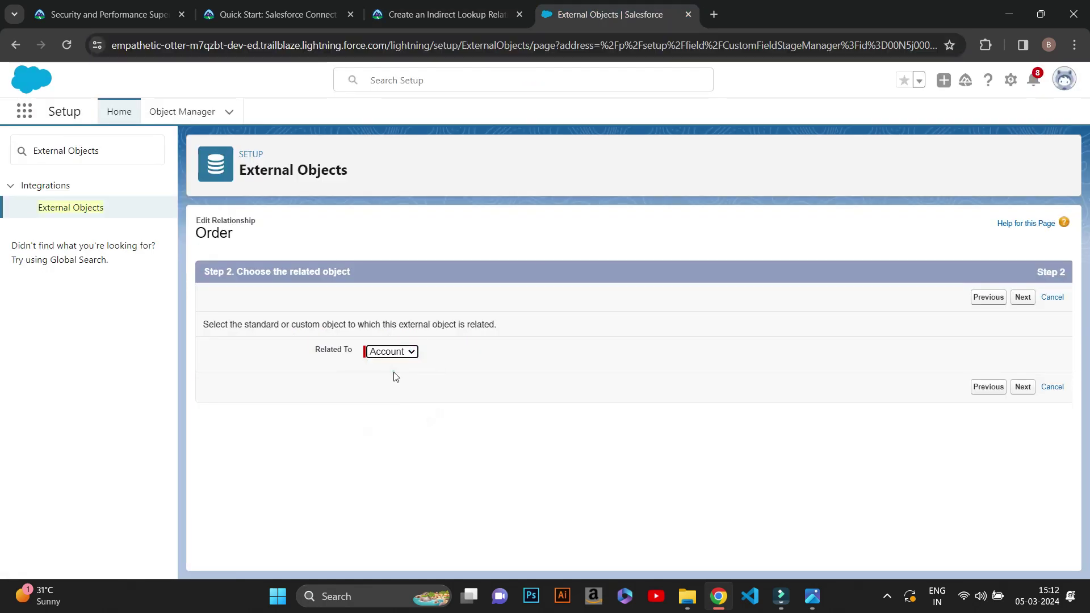
{"action": "left_click", "coordinate": [1022, 297]}
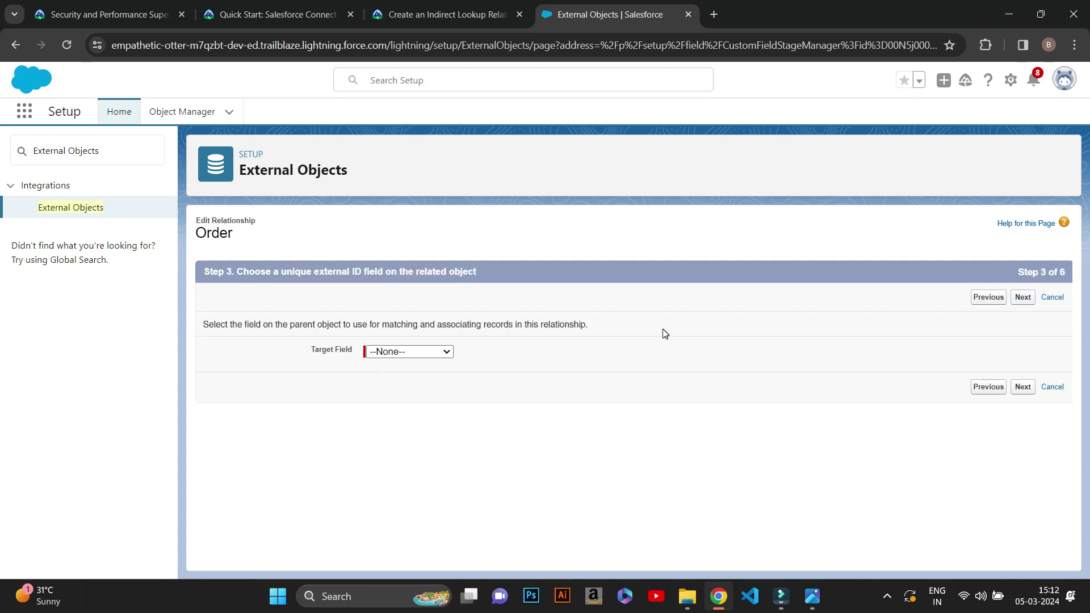
- Following the Trailhead instructions, set the target field to Customer_ID__c and proceed to the lookup field's label and name
{"action": "left_click", "coordinate": [473, 6]}
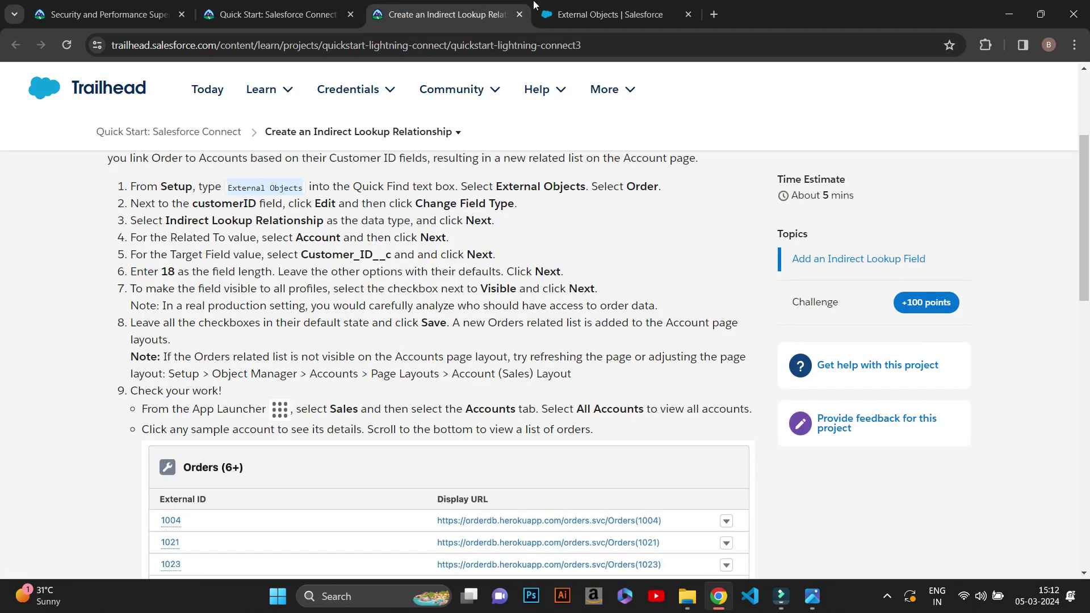
{"action": "left_click", "coordinate": [598, 17]}
{"action": "left_click", "coordinate": [425, 353]}
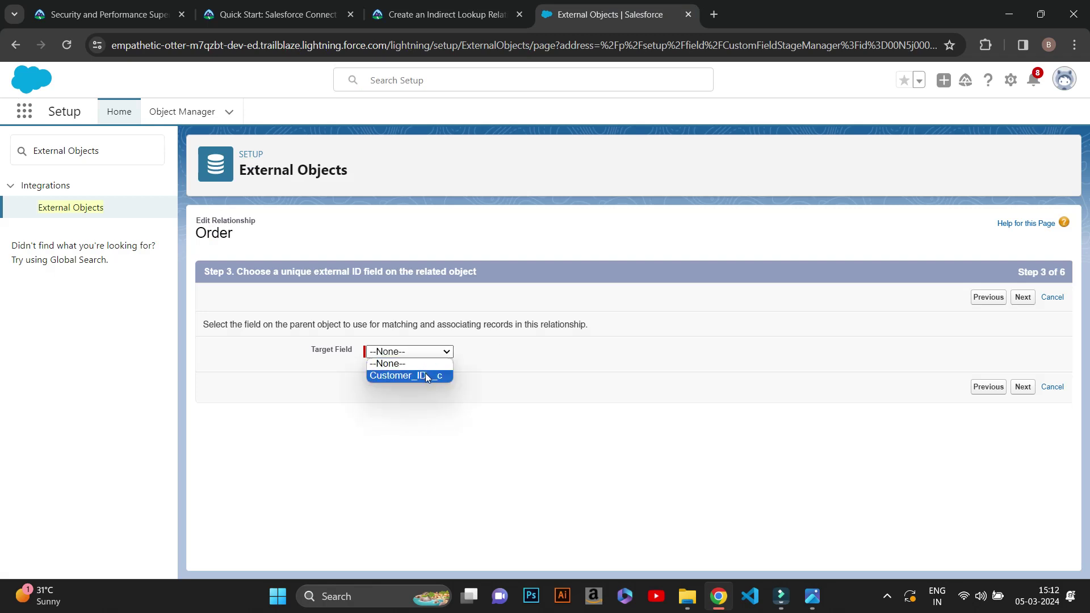
{"action": "left_click", "coordinate": [424, 375]}
{"action": "left_click", "coordinate": [1022, 297]}
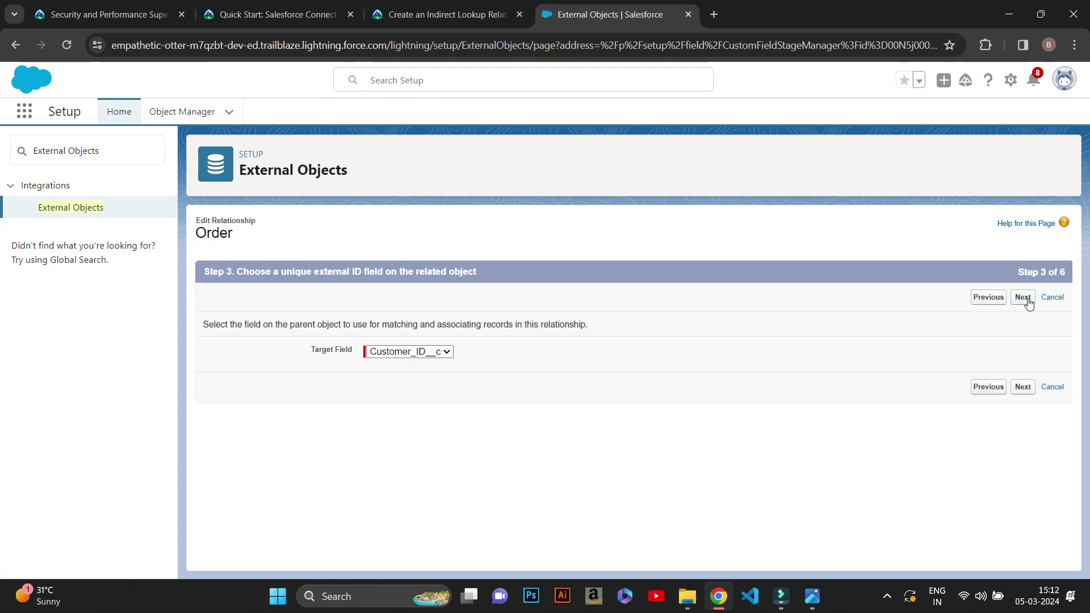
- Set the CustomerID lookup field's length to 18, keep the other options at their defaults per Trailhead, and continue to field-level security
{"action": "left_click", "coordinate": [460, 4]}
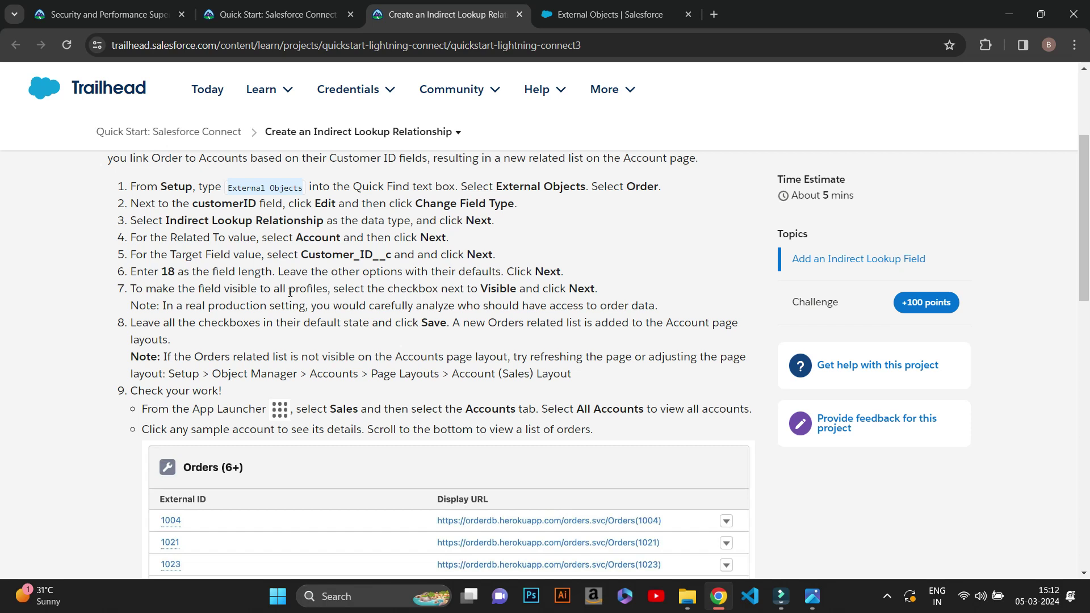
{"action": "left_click", "coordinate": [604, 14]}
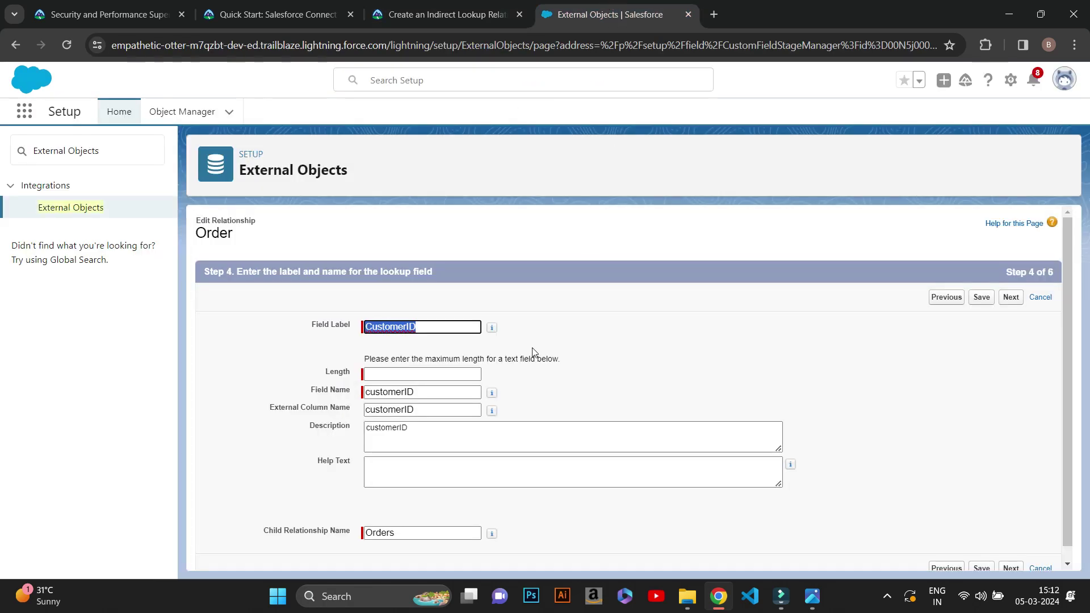
{"action": "left_click", "coordinate": [377, 374]}
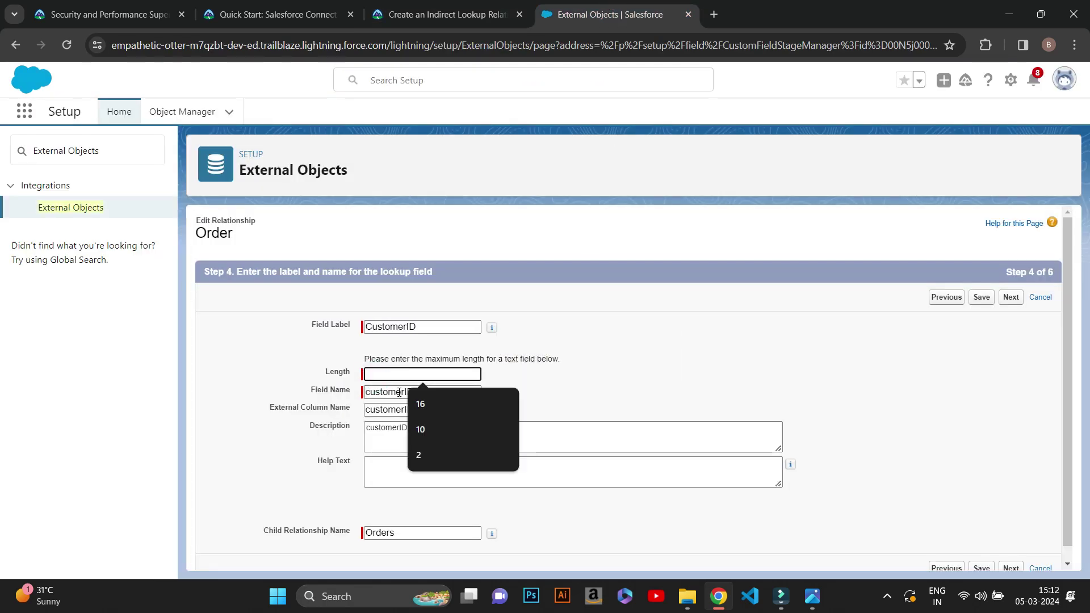
{"action": "type", "text": "18"}
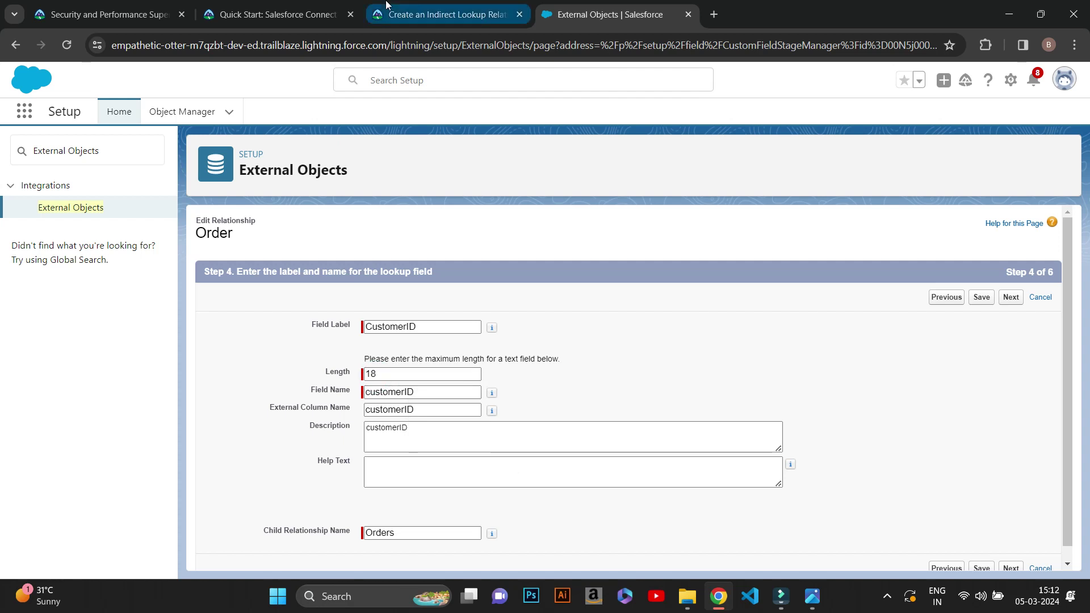
{"action": "left_click", "coordinate": [448, 14]}
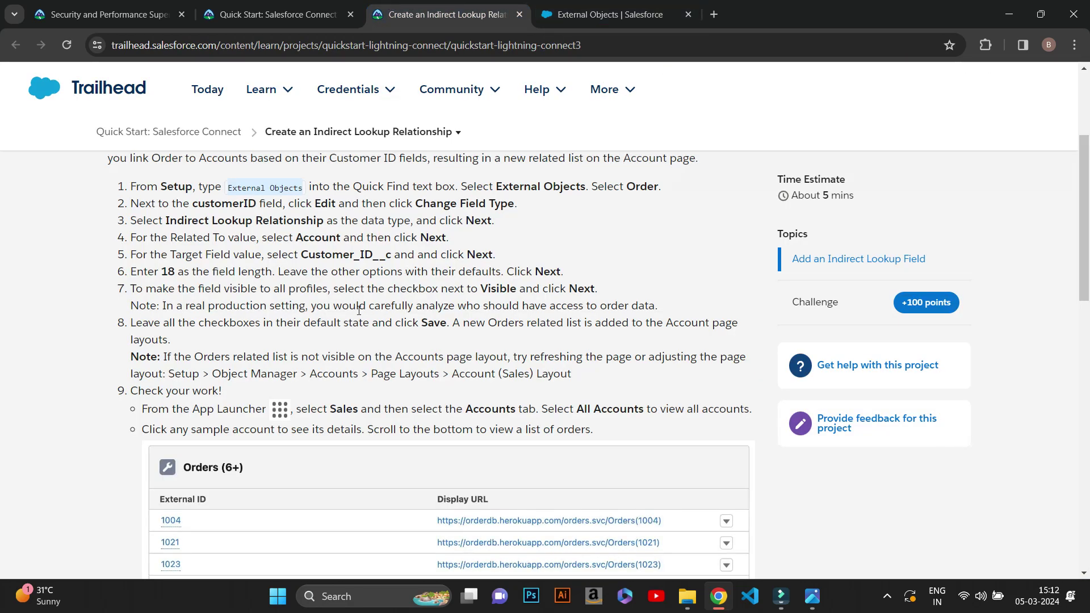
{"action": "left_click", "coordinate": [610, 14]}
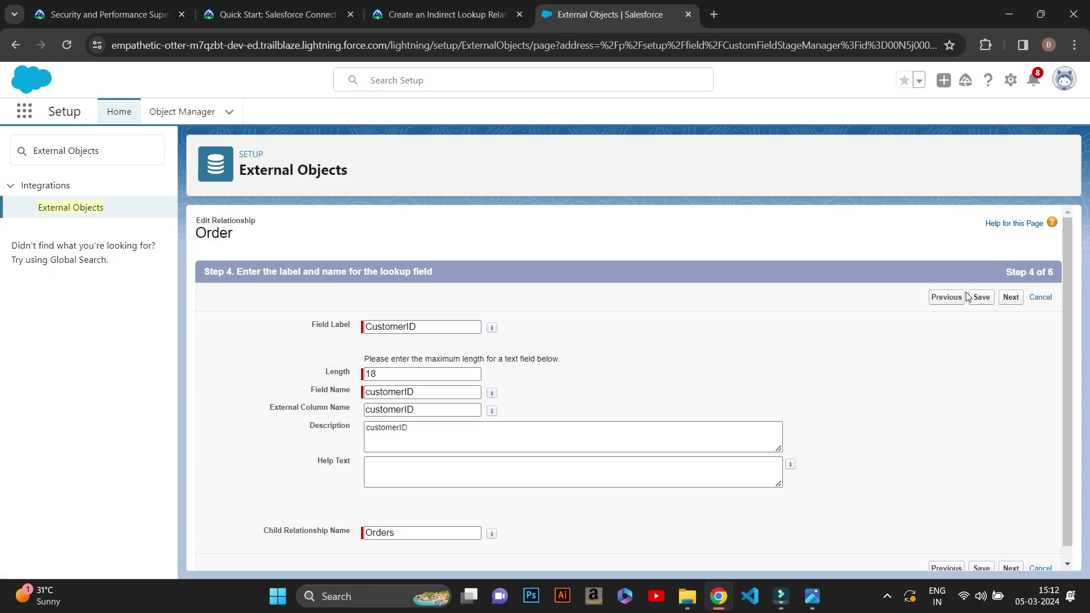
{"action": "left_click", "coordinate": [418, 5]}
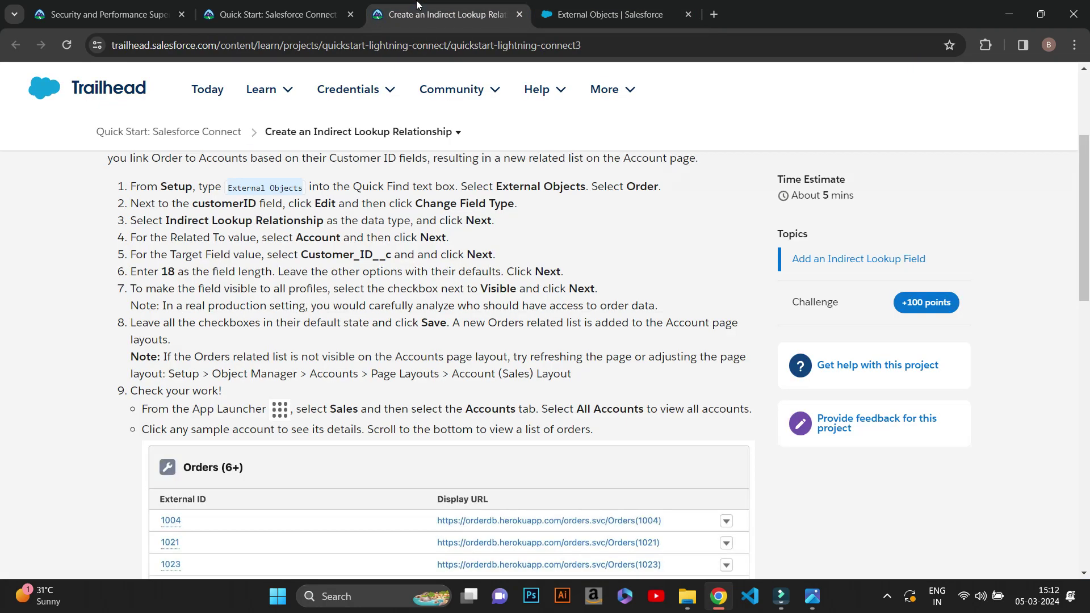
{"action": "left_click", "coordinate": [611, 14]}
{"action": "left_click", "coordinate": [1011, 299]}
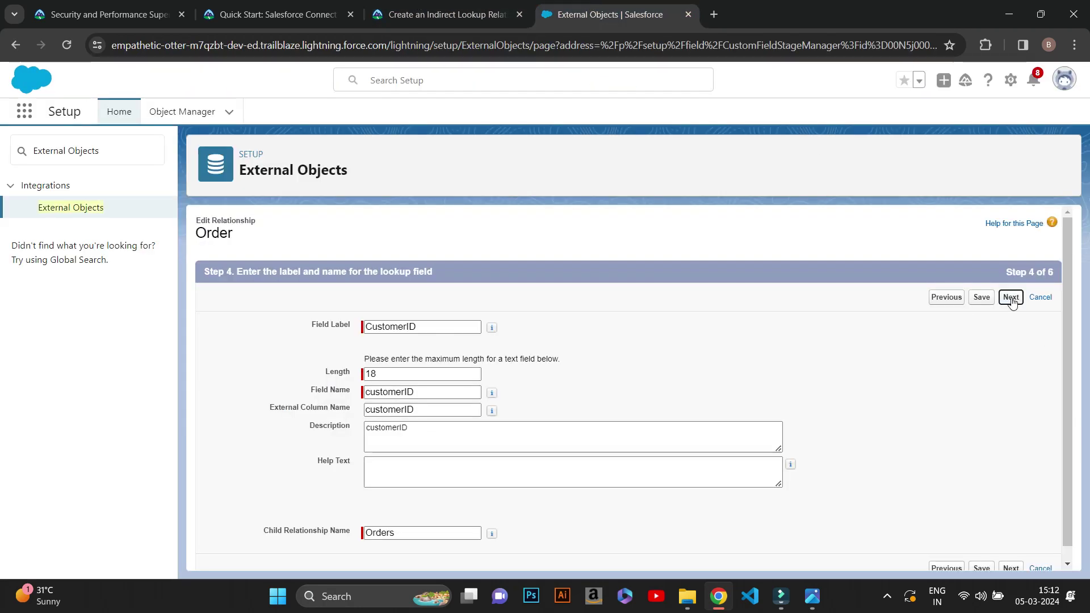
- Make the CustomerID field visible to all profiles as Trailhead instructs and proceed to the custom related lists
{"action": "left_click", "coordinate": [434, 12]}
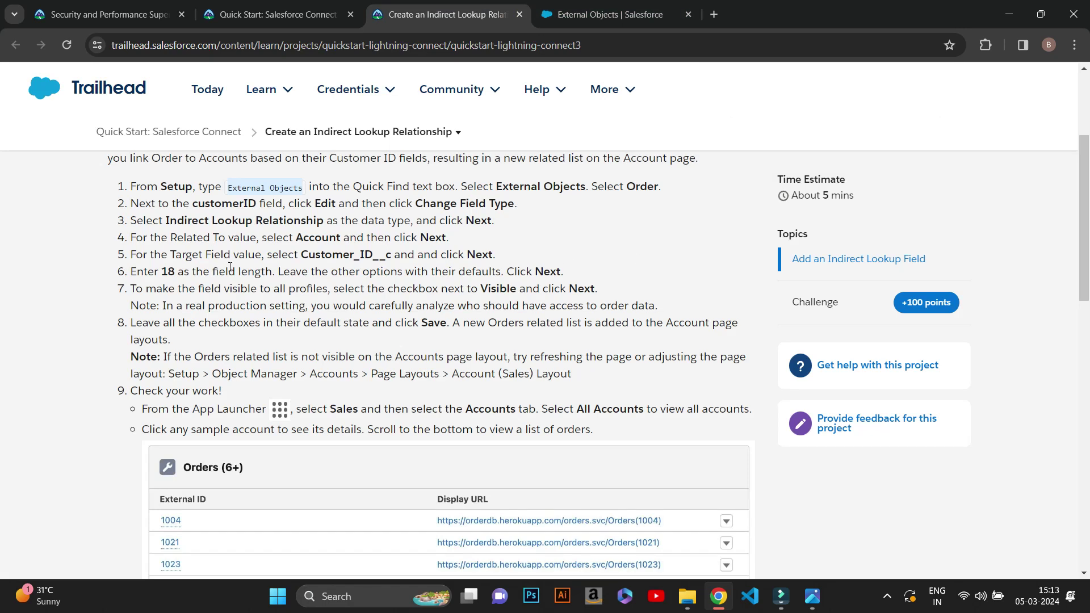
{"action": "left_click", "coordinate": [618, 21]}
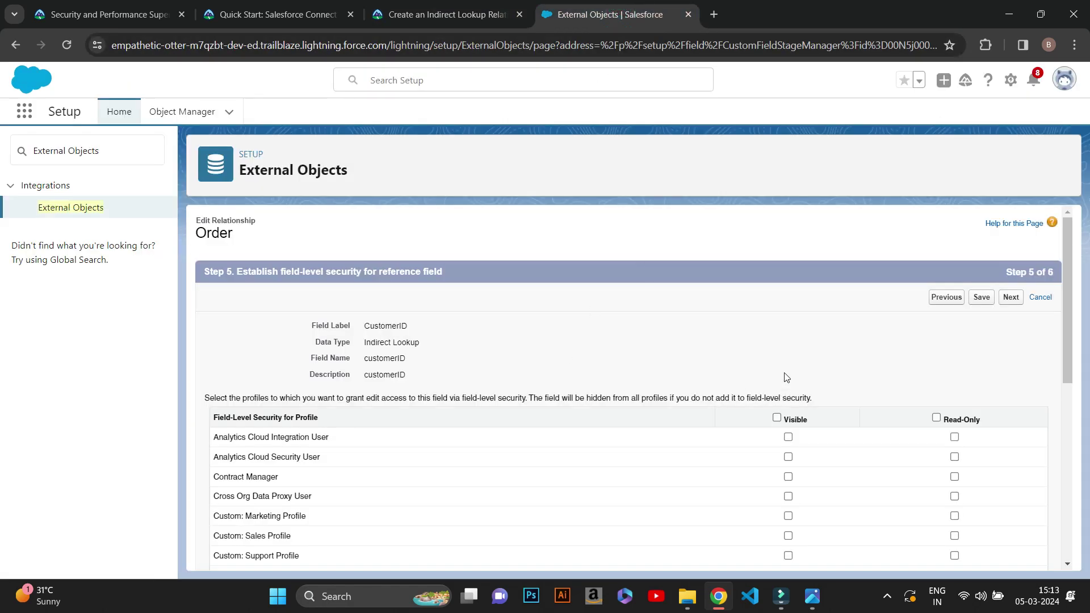
{"action": "left_click", "coordinate": [777, 417]}
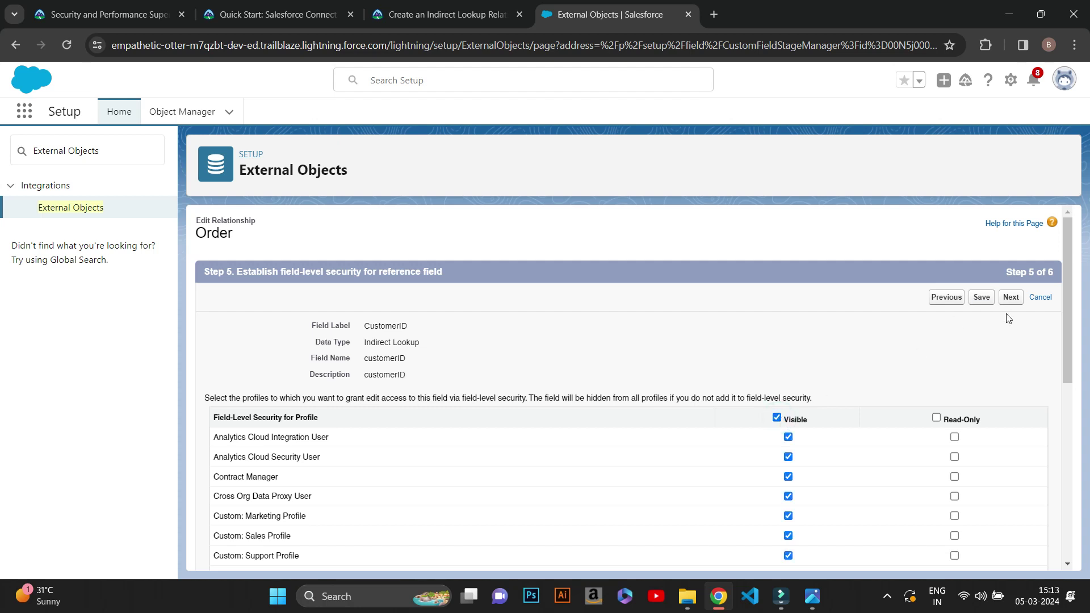
{"action": "left_click", "coordinate": [443, 14]}
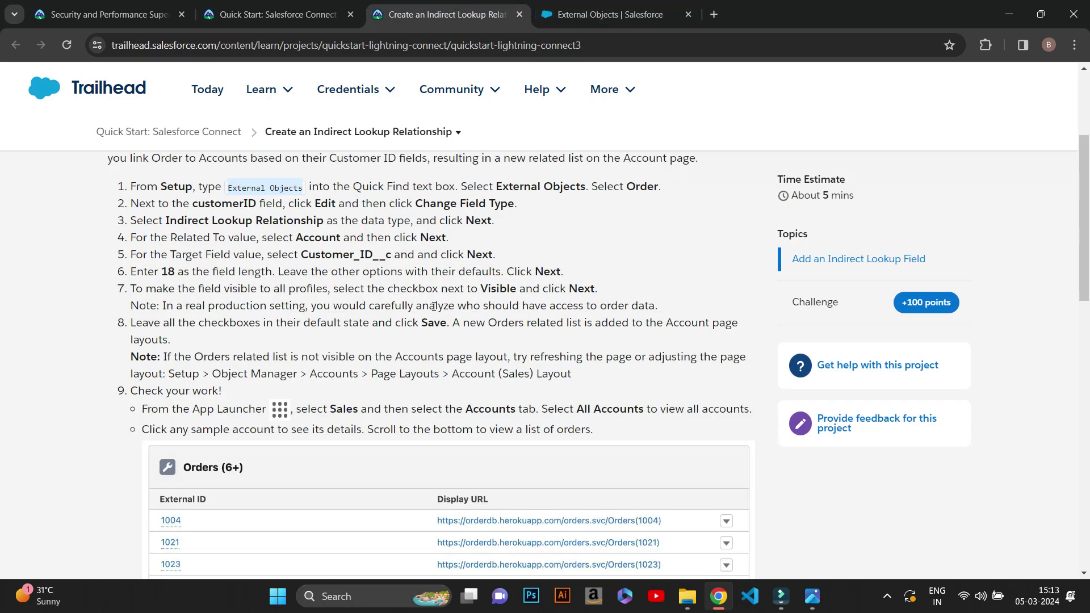
{"action": "left_click", "coordinate": [602, 17]}
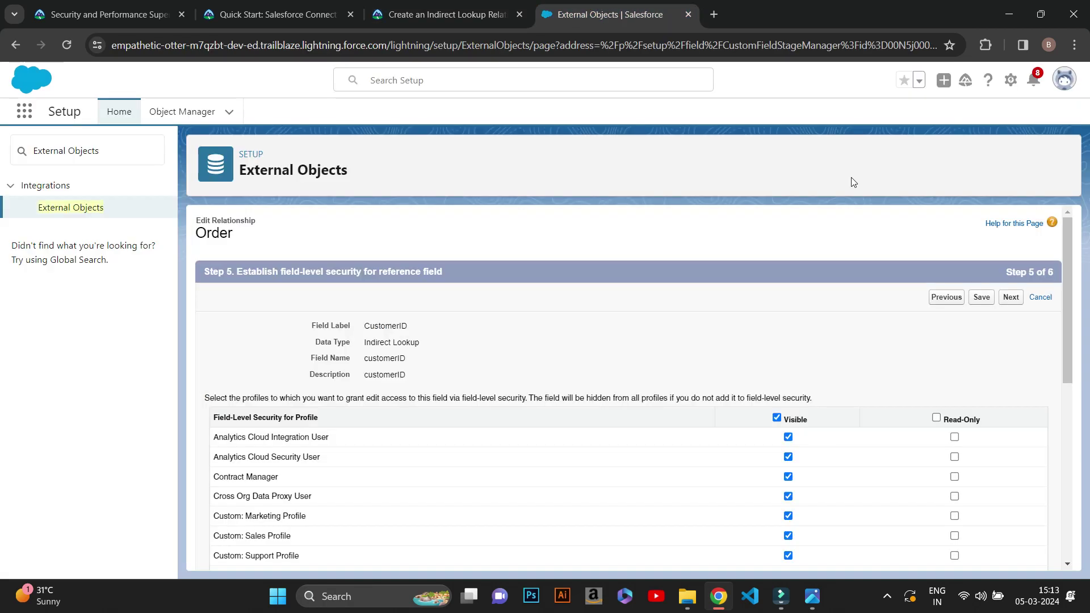
{"action": "left_click", "coordinate": [1014, 306]}
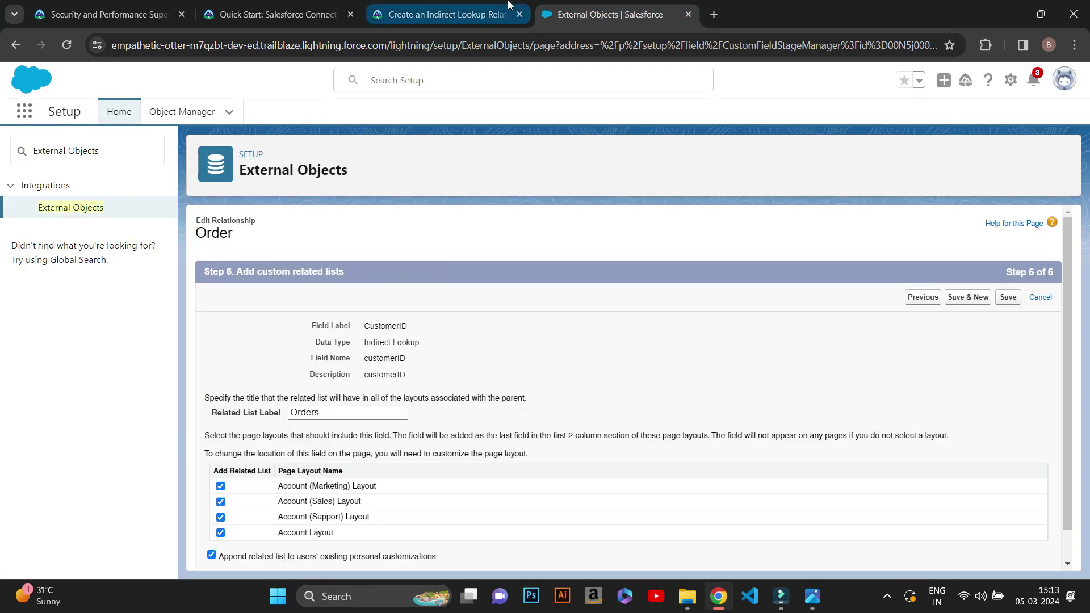
- Check the final wizard page against Trailhead, leave all related-list checkboxes at their defaults and save the indirect lookup relationship
{"action": "left_click", "coordinate": [470, 13]}
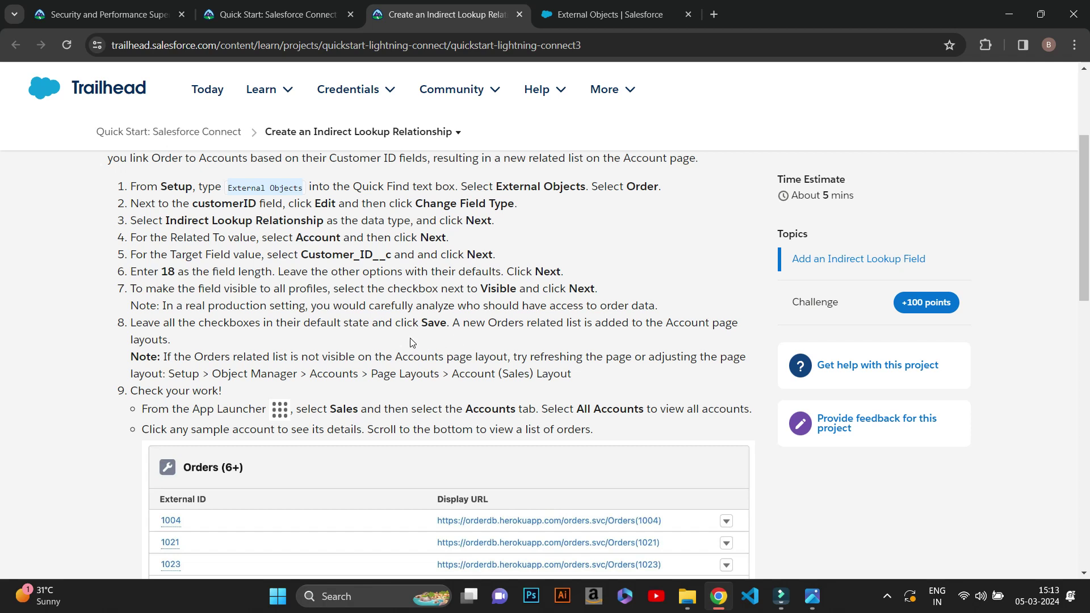
{"action": "left_click", "coordinate": [602, 13]}
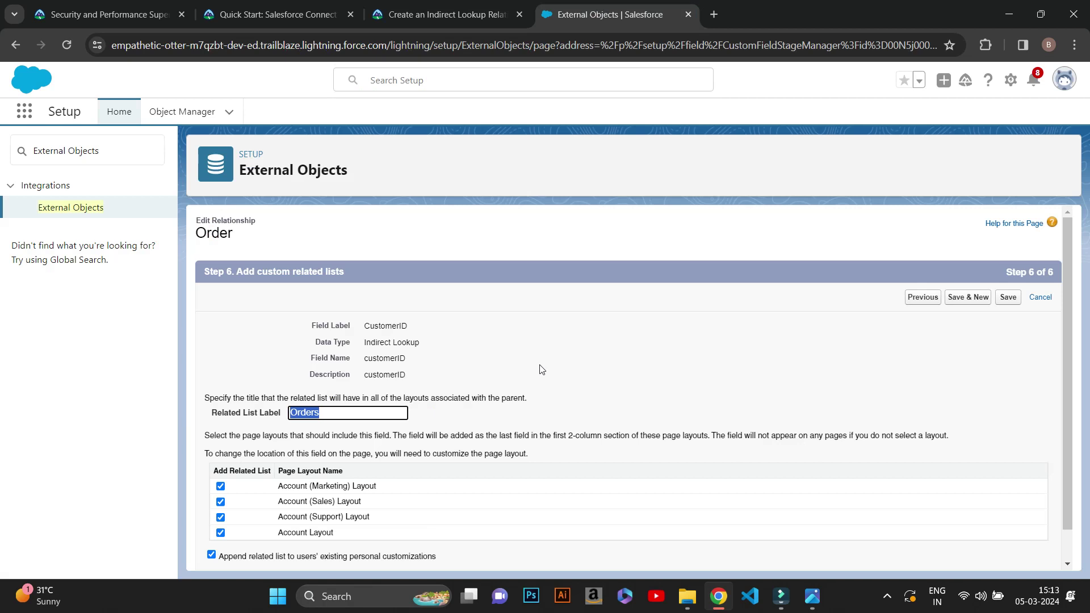
{"action": "left_click", "coordinate": [441, 6]}
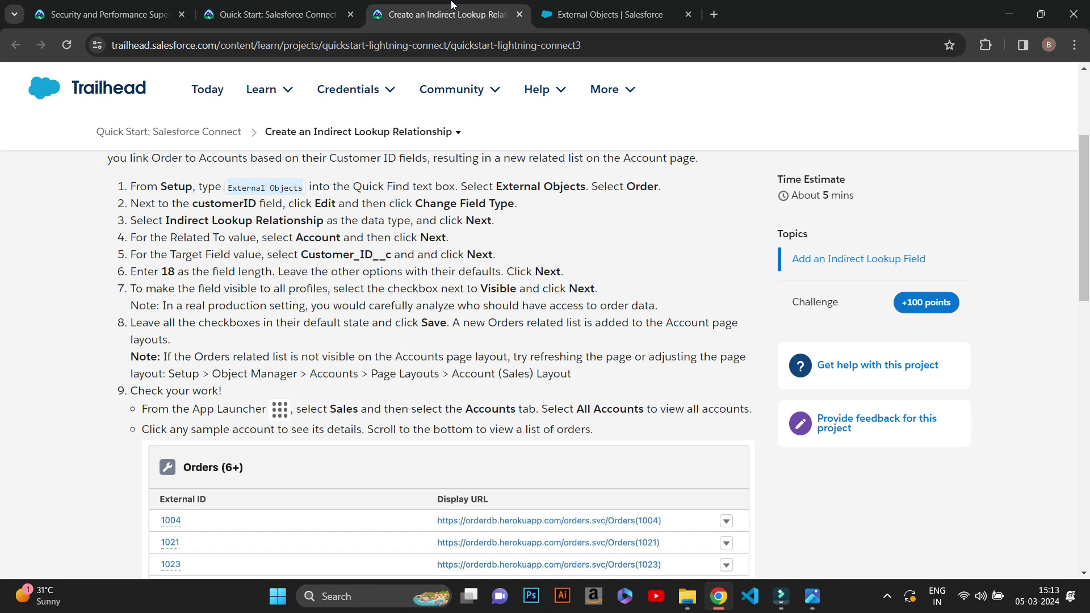
{"action": "left_click", "coordinate": [601, 14]}
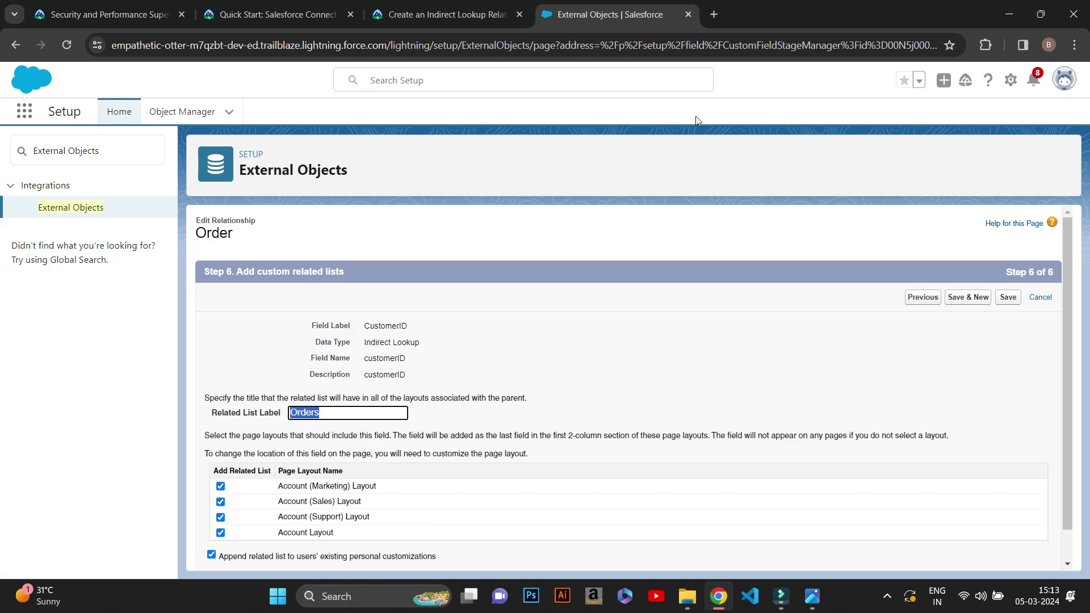
{"action": "key", "text": "ctrl+shift+Tab"}
{"action": "left_click", "coordinate": [614, 5]}
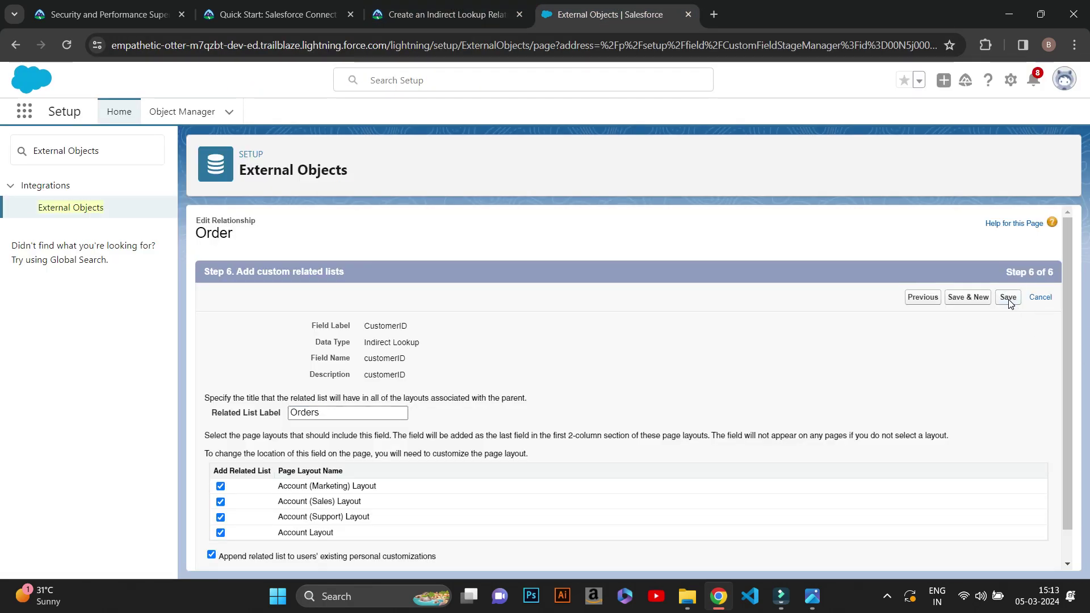
- Review the saved Order external object's definition, custom fields and layouts against the Trailhead instructions
{"action": "left_click", "coordinate": [457, 4]}
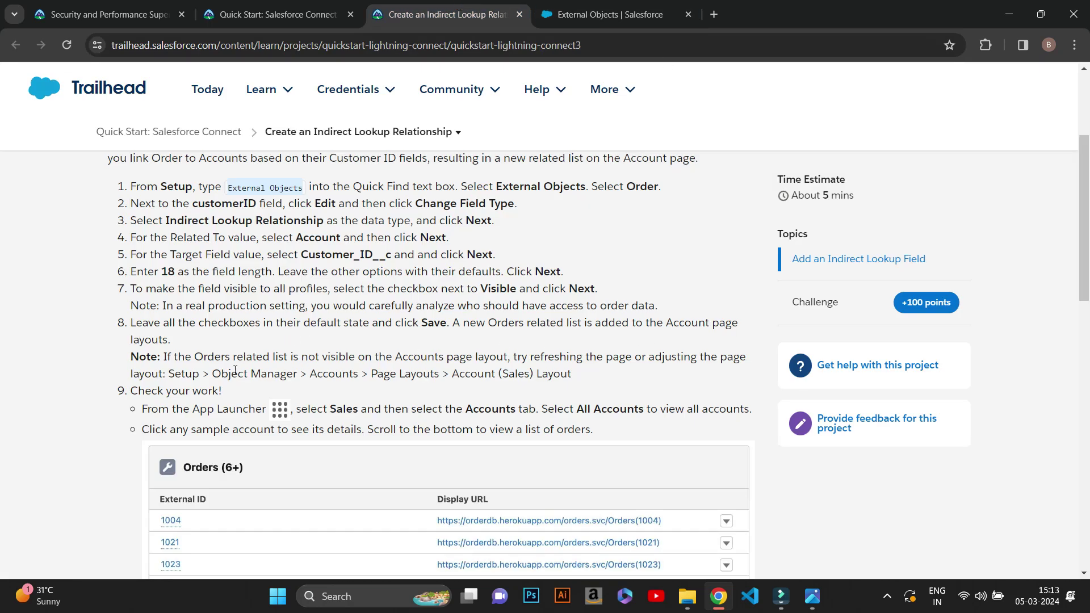
{"action": "left_click", "coordinate": [539, 7]}
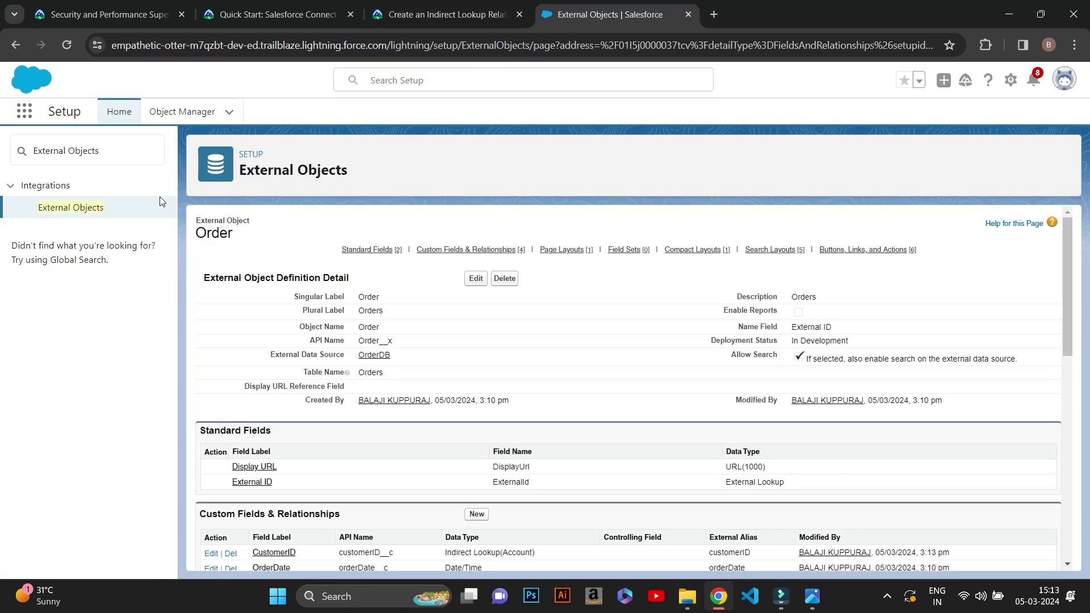
{"action": "left_click", "coordinate": [457, 8]}
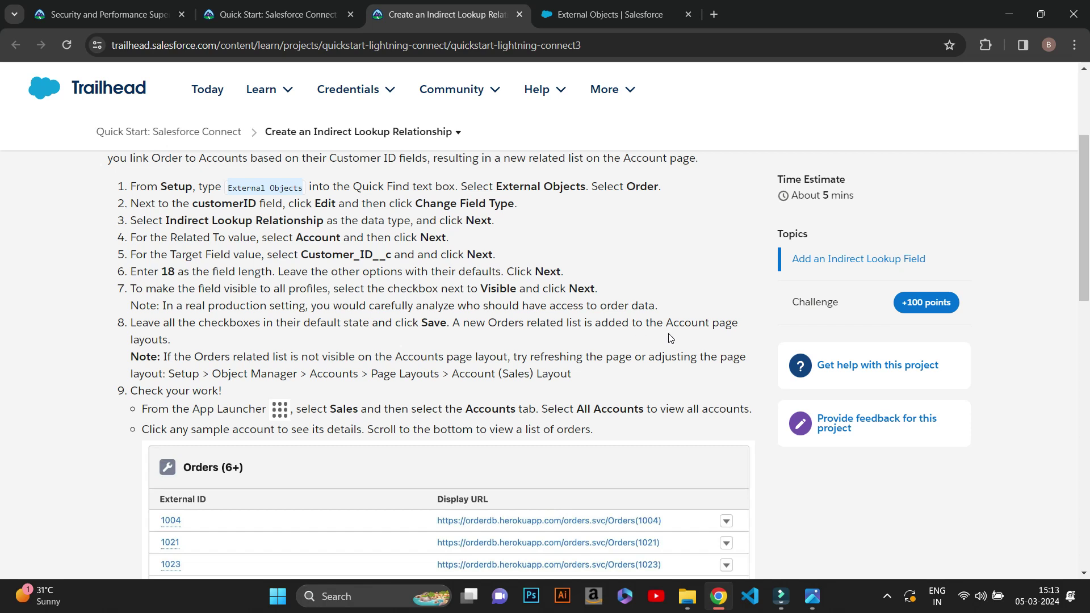
{"action": "left_click", "coordinate": [631, 12]}
{"action": "scroll", "coordinate": [403, 366], "scroll_direction": "down", "scroll_amount": 5}
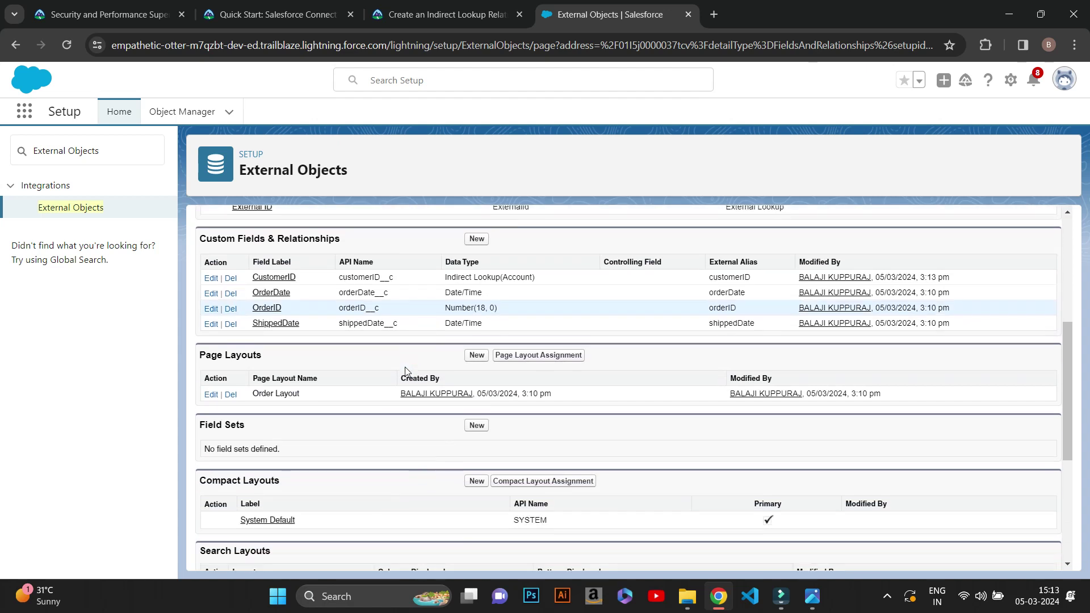
{"action": "scroll", "coordinate": [405, 370], "scroll_direction": "down", "scroll_amount": 5}
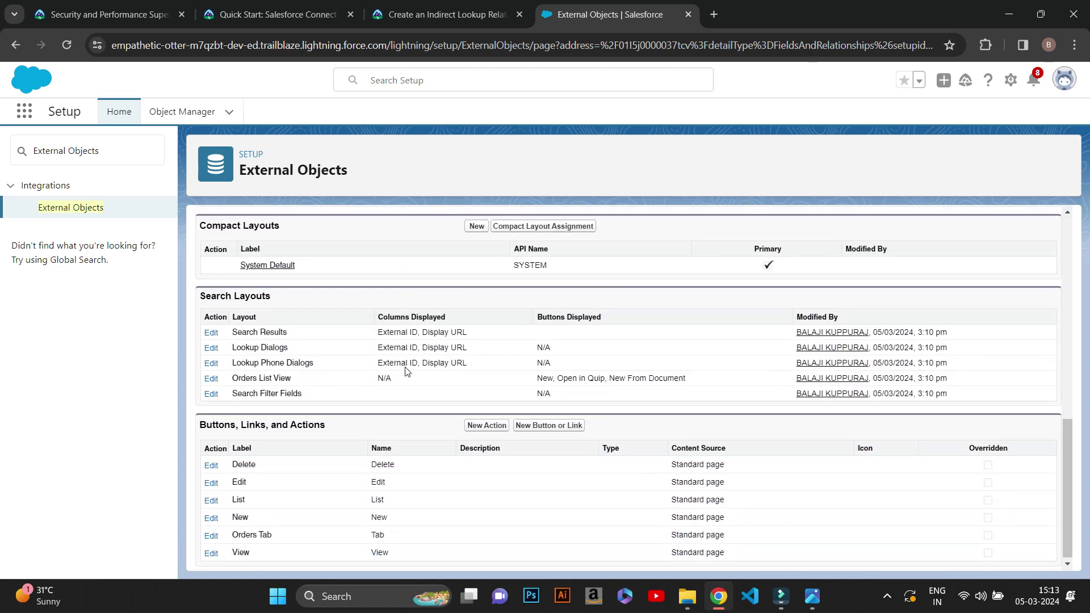
{"action": "scroll", "coordinate": [405, 371], "scroll_direction": "up", "scroll_amount": 10}
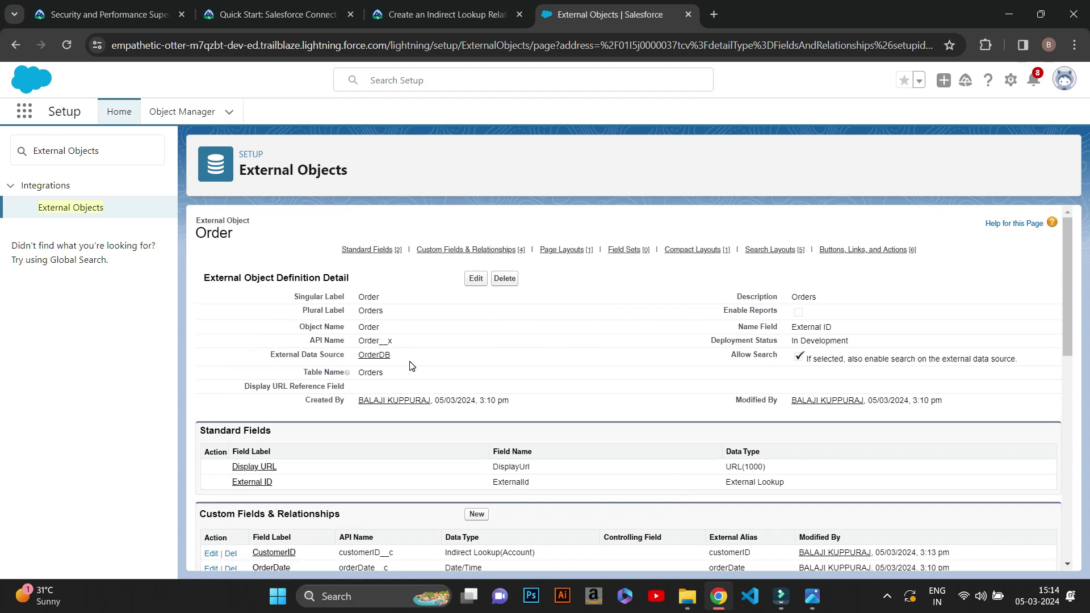
- Check Trailhead's instructions for verifying the lookup and open the Sales app in the Salesforce org
{"action": "left_click", "coordinate": [447, 15]}
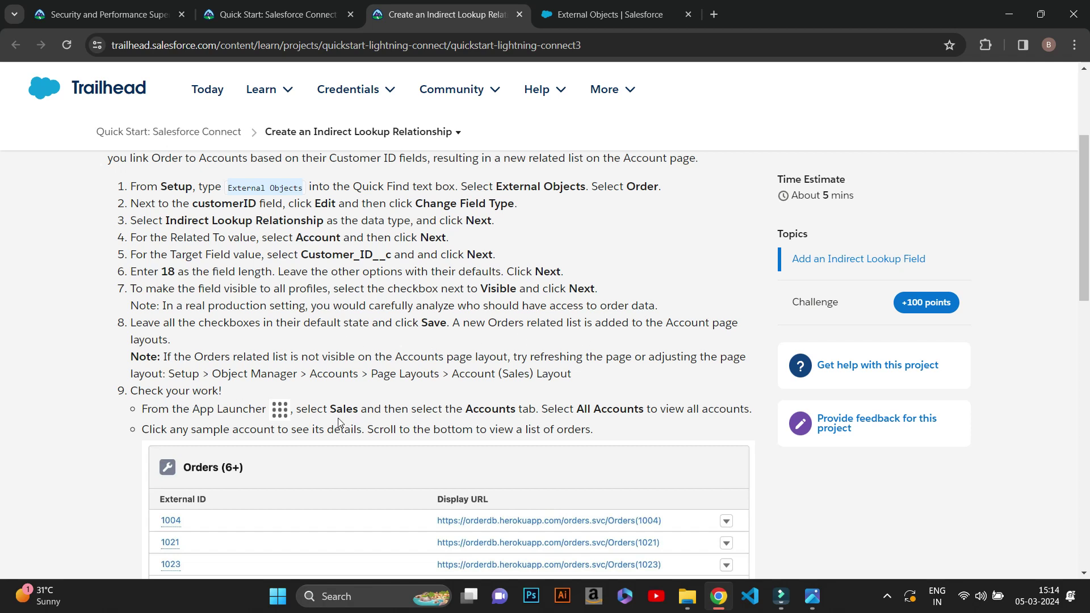
{"action": "key", "text": "ctrl+Tab"}
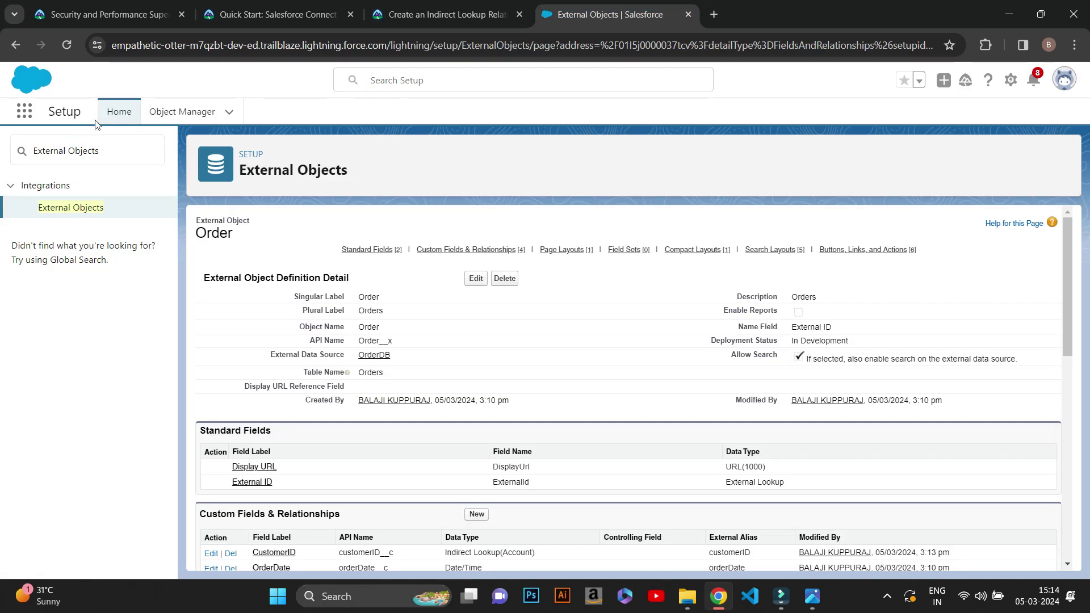
{"action": "left_click", "coordinate": [24, 111]}
{"action": "type", "text": "sa"}
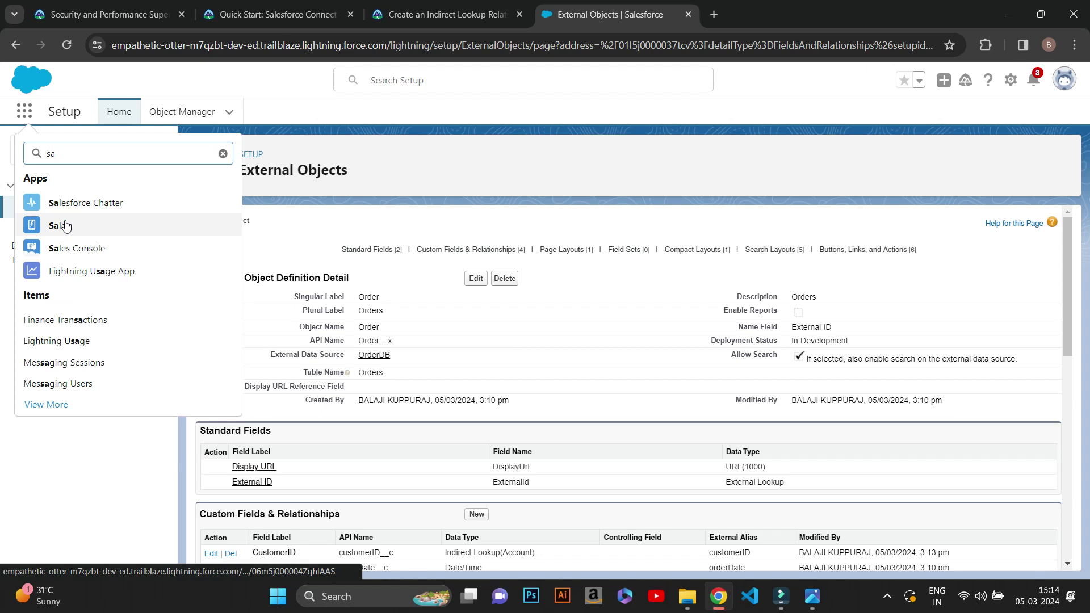
{"action": "left_click", "coordinate": [65, 225]}
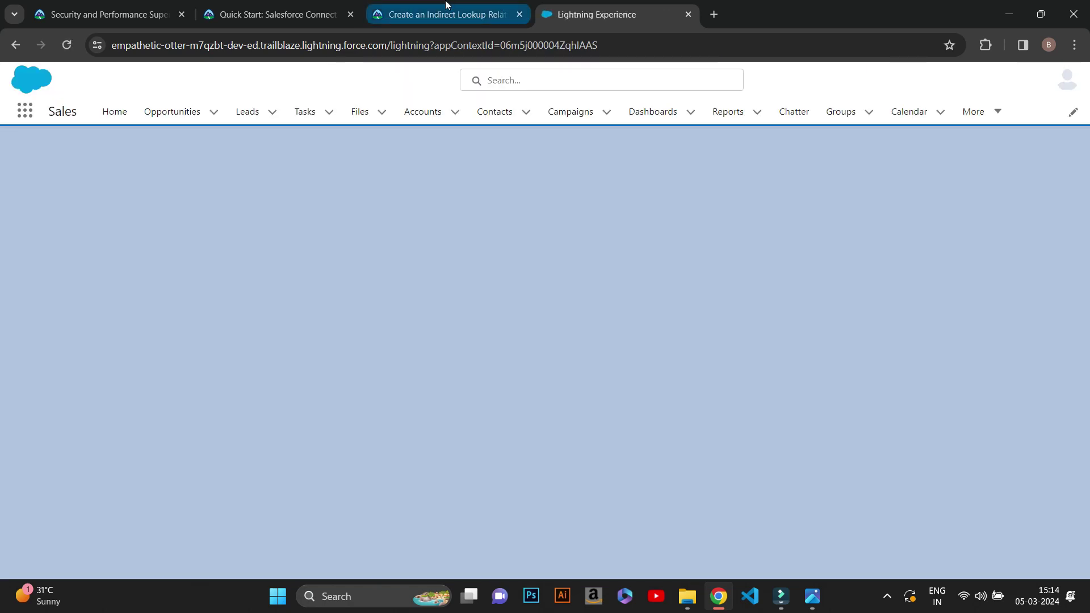
- Open Accounts in the Sales app, dismiss the navigation tip and switch to the All Accounts list view
{"action": "left_click", "coordinate": [443, 14]}
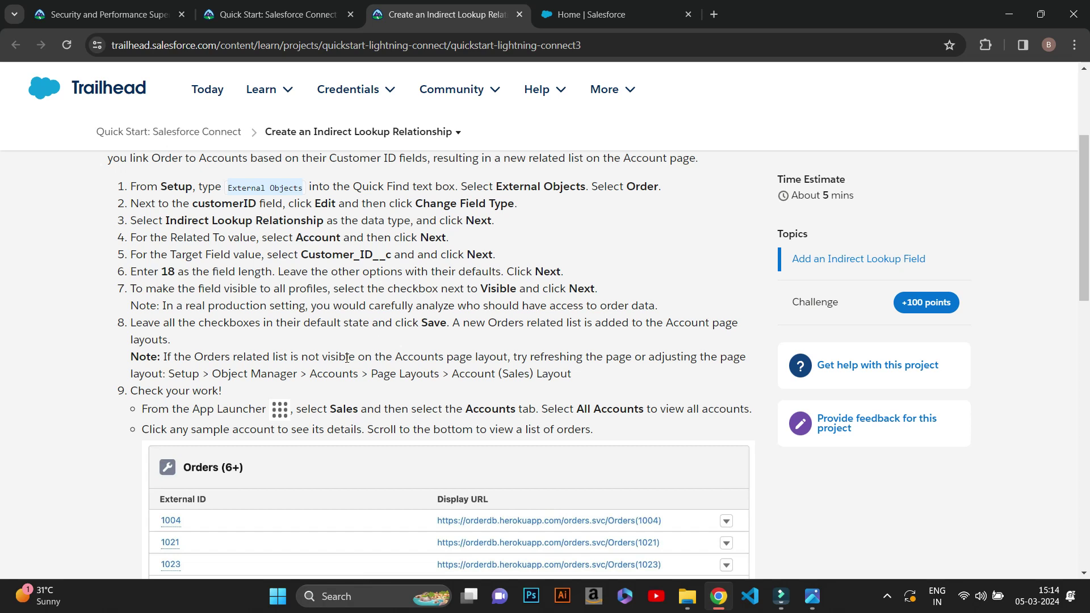
{"action": "left_click", "coordinate": [622, 7]}
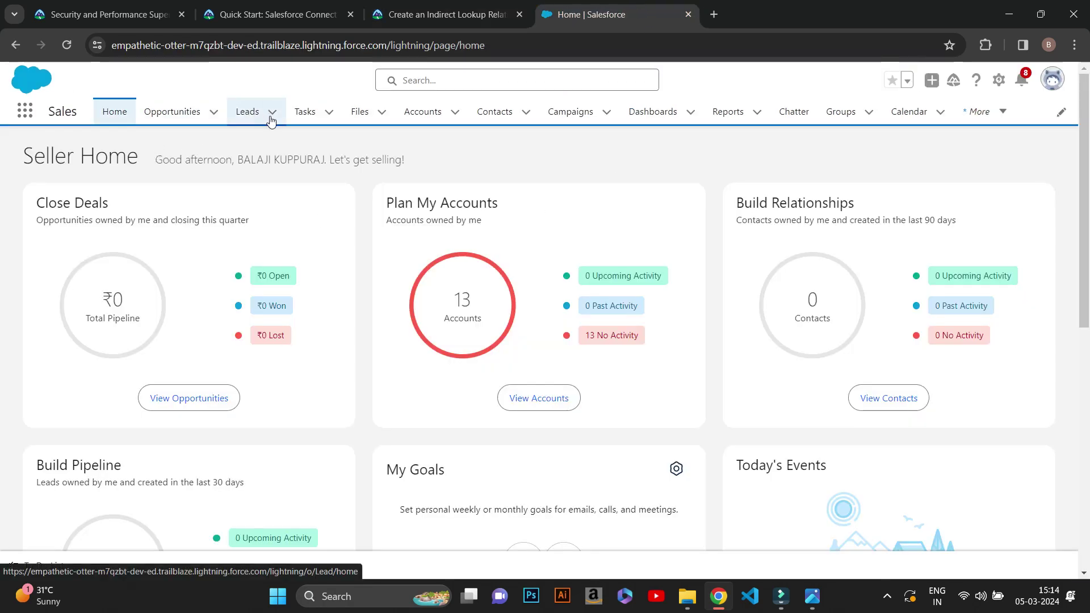
{"action": "left_click", "coordinate": [420, 113]}
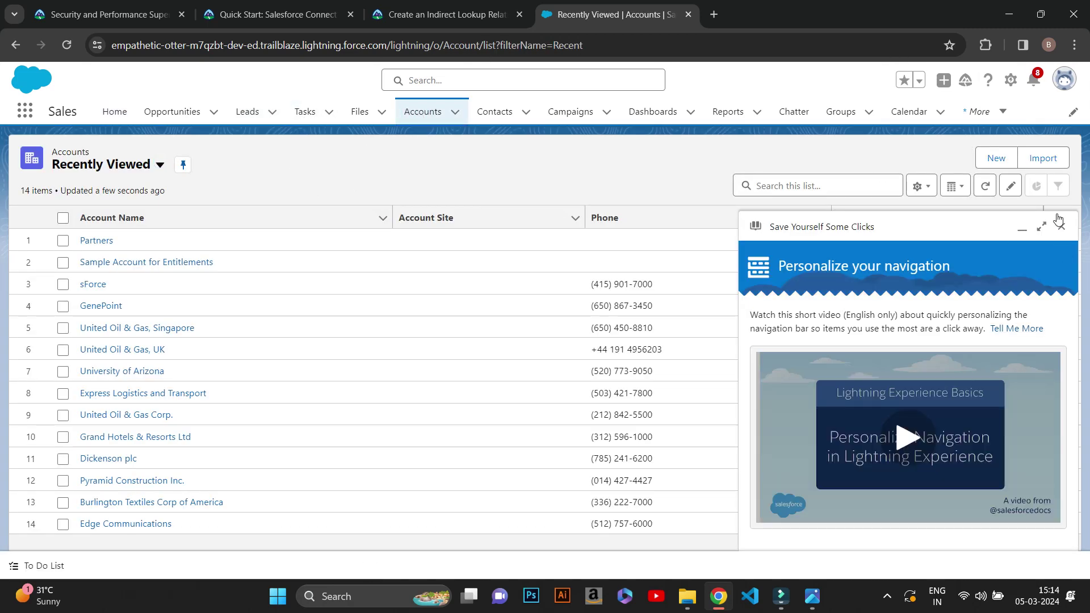
{"action": "left_click", "coordinate": [1059, 222]}
{"action": "left_click", "coordinate": [168, 165]}
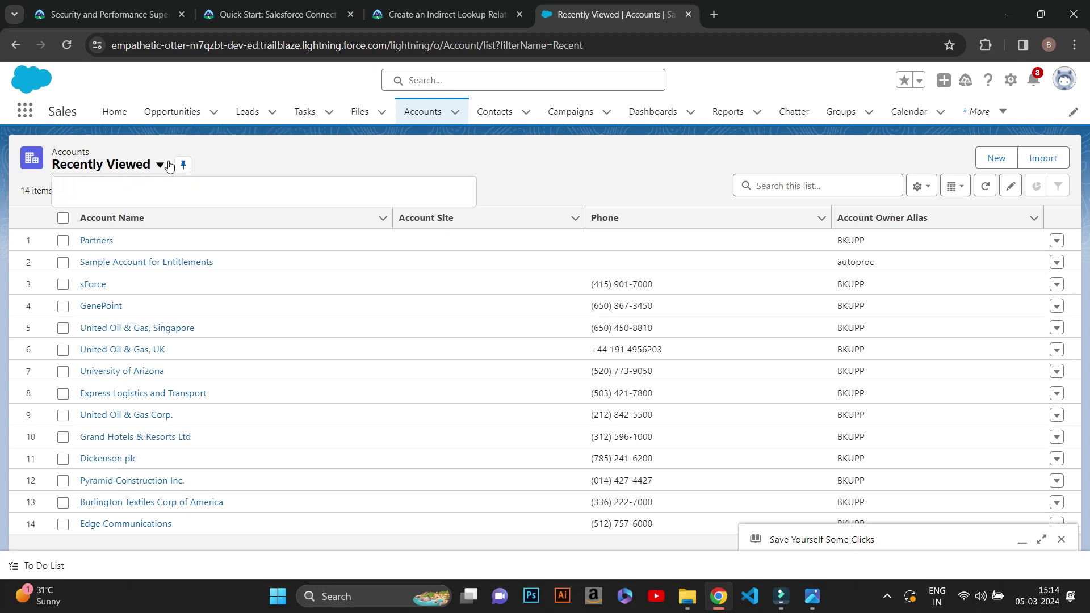
{"action": "left_click", "coordinate": [142, 207]}
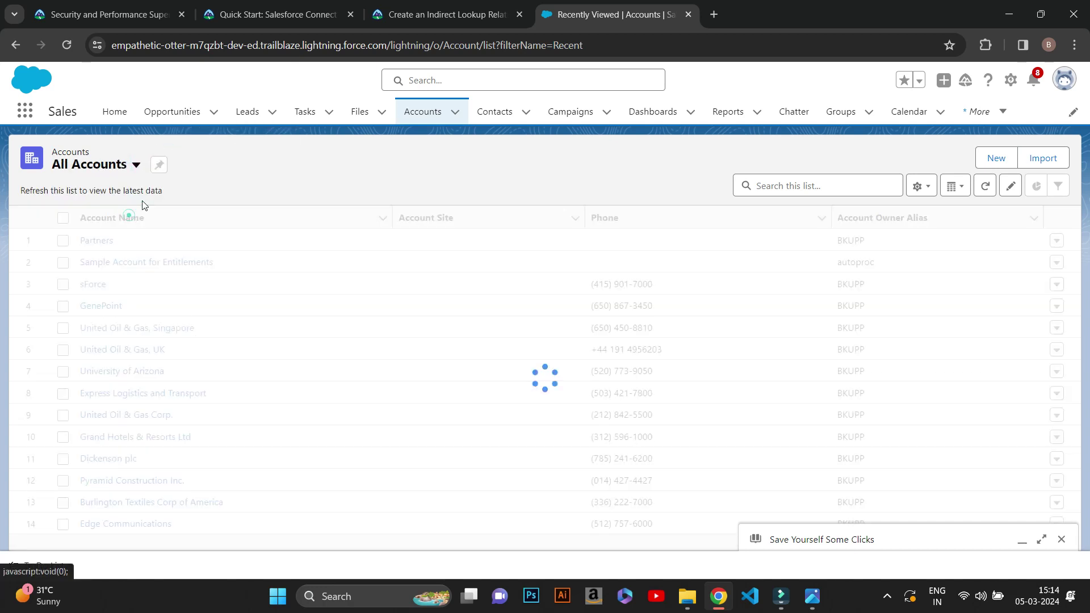
- Compare the All Accounts list with Trailhead's check-your-work instructions and its sample Orders list
{"action": "left_click", "coordinate": [442, 14]}
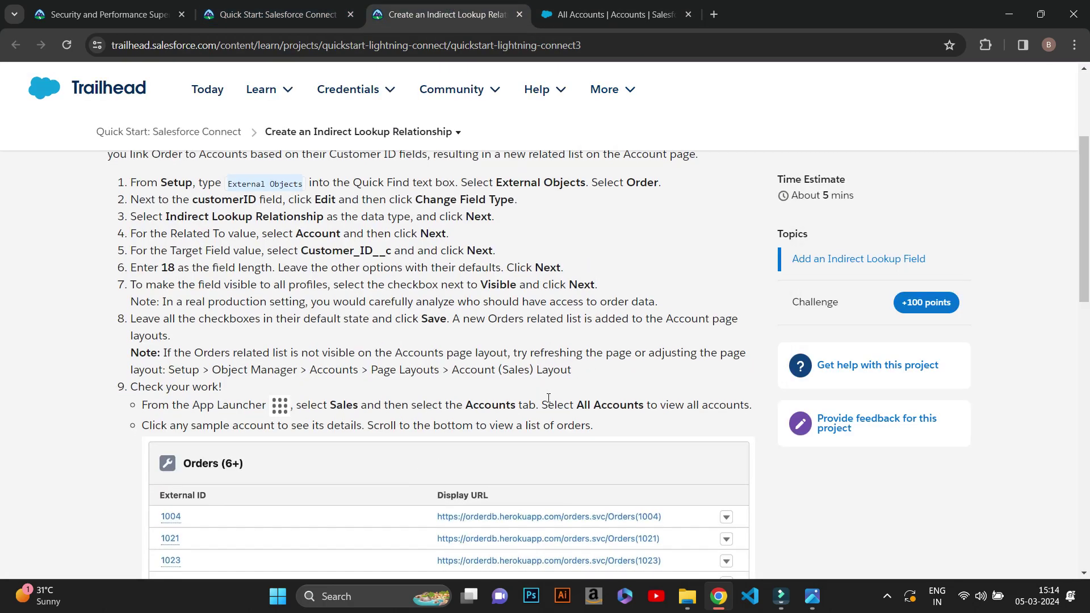
{"action": "scroll", "coordinate": [548, 397], "scroll_direction": "down", "scroll_amount": 2}
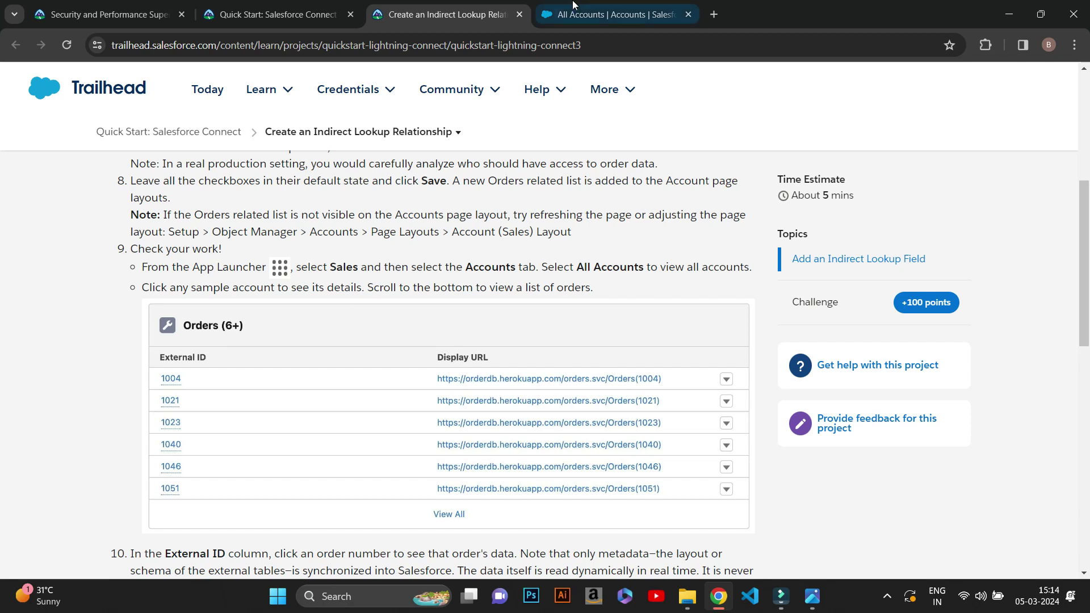
{"action": "left_click", "coordinate": [593, 8]}
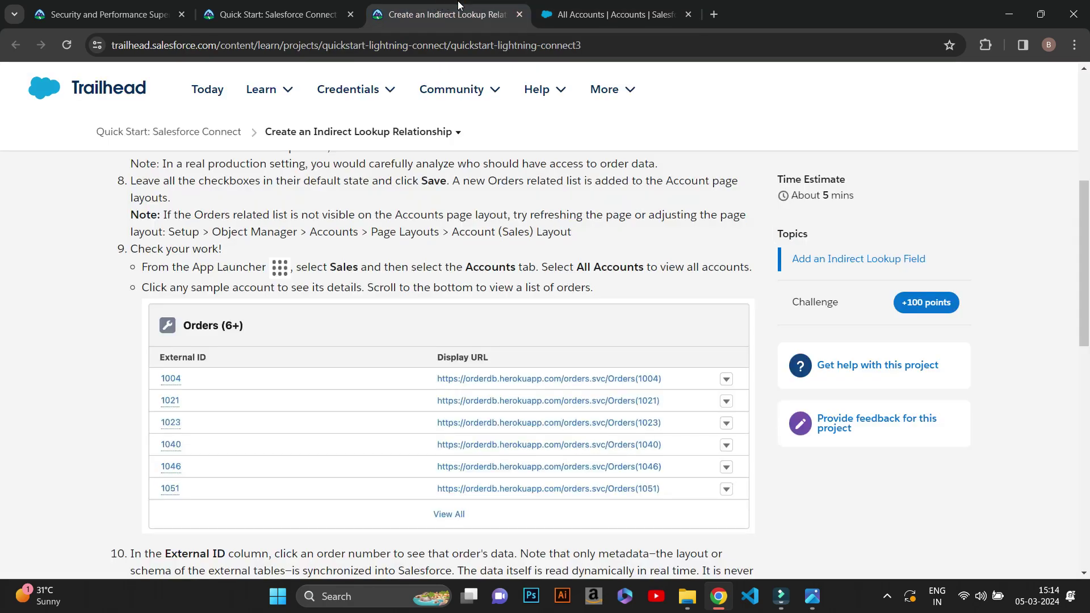
{"action": "left_click", "coordinate": [460, 8]}
{"action": "left_click", "coordinate": [653, 8]}
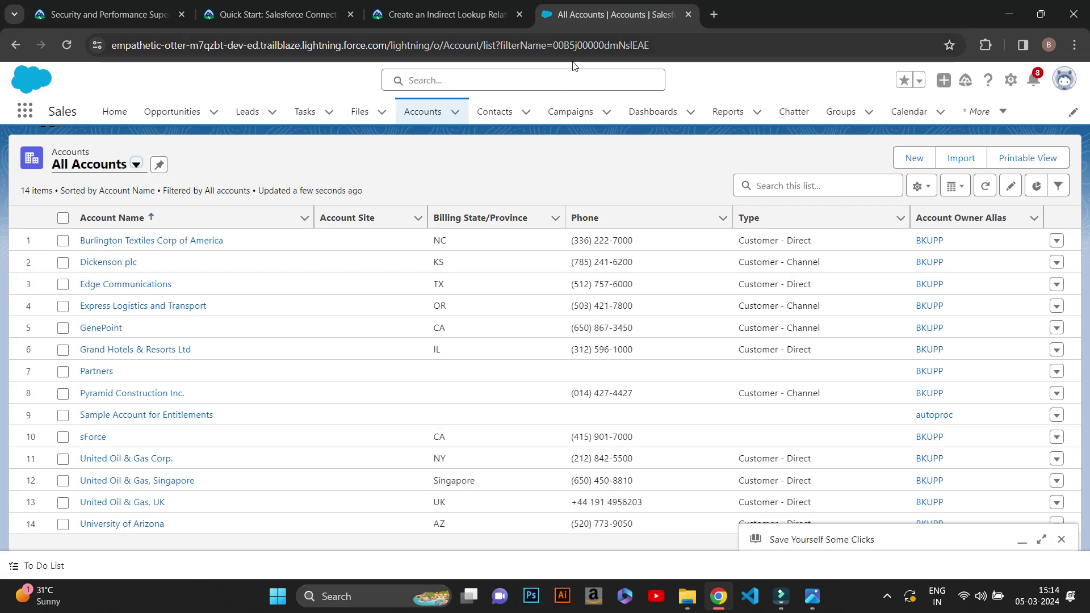
{"action": "left_click", "coordinate": [428, 6]}
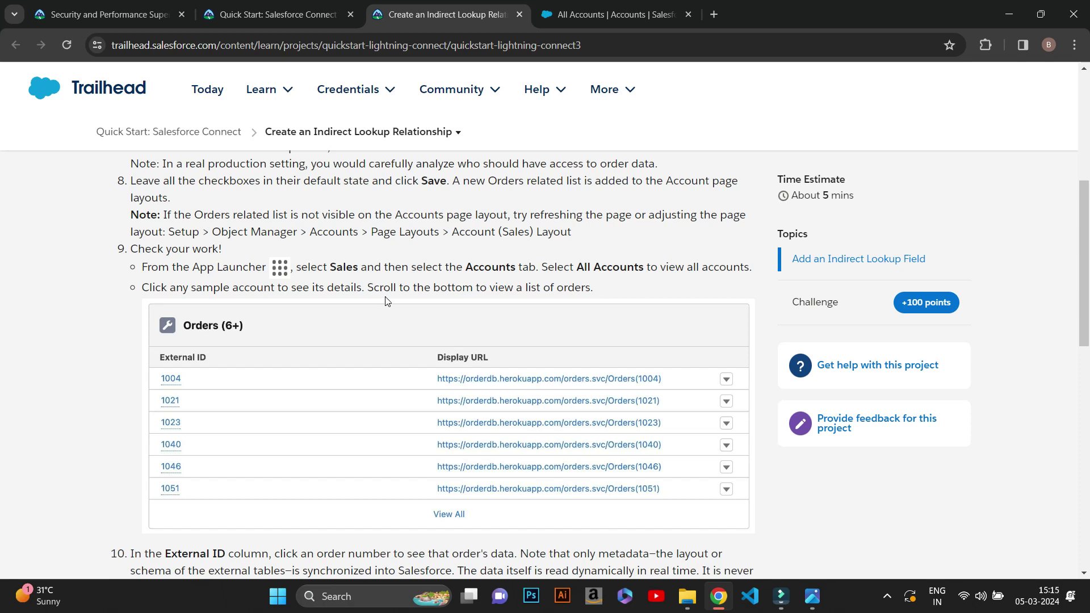
{"action": "left_click", "coordinate": [629, 7]}
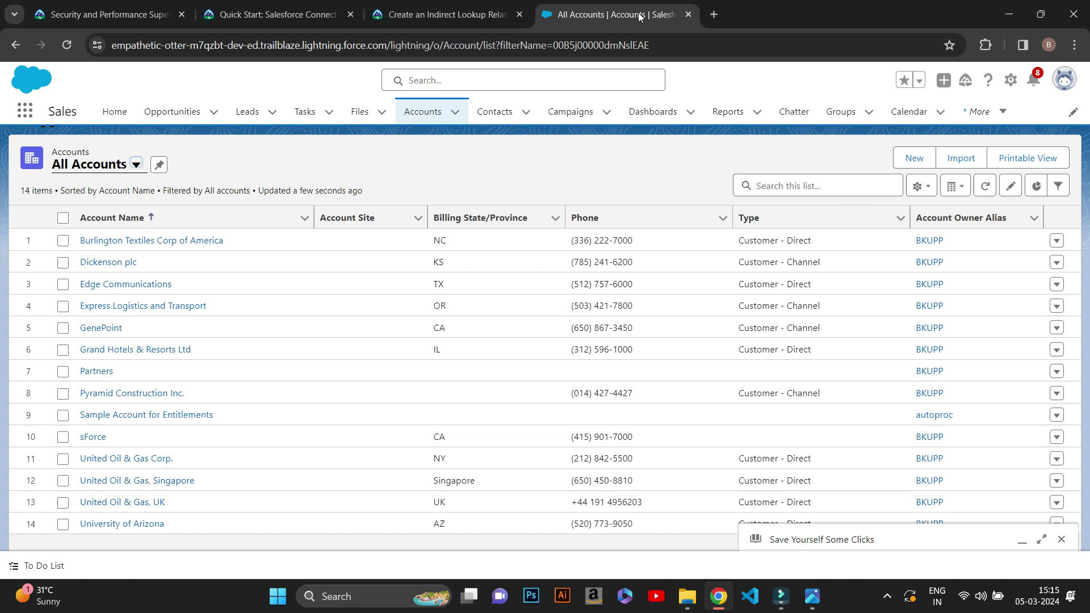
- Look through the available account list views and list view controls, closing the leftover navigation tip
{"action": "left_click", "coordinate": [136, 165]}
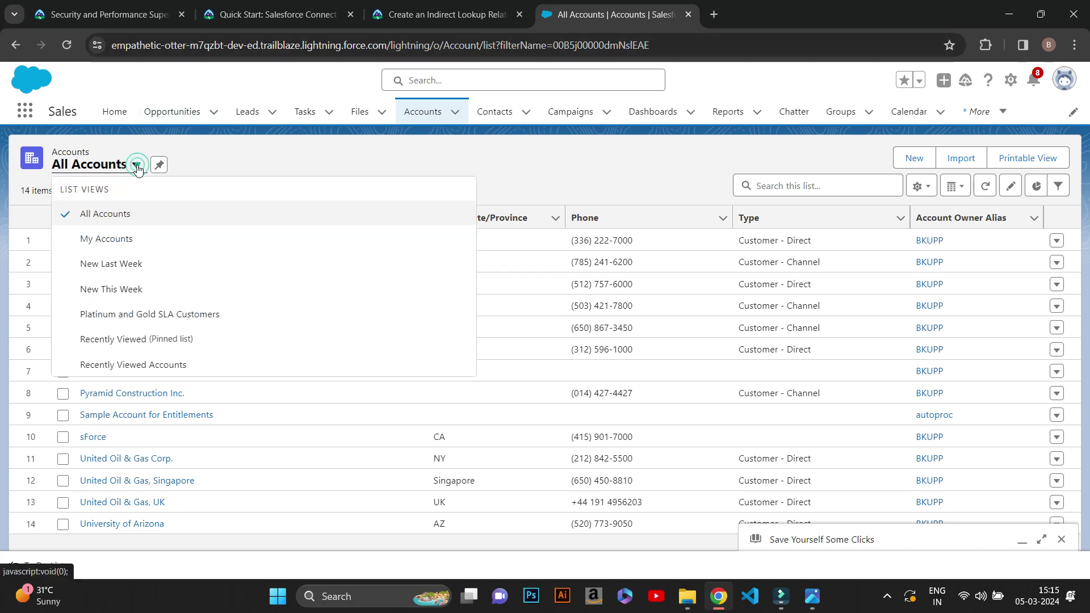
{"action": "left_click", "coordinate": [136, 165]}
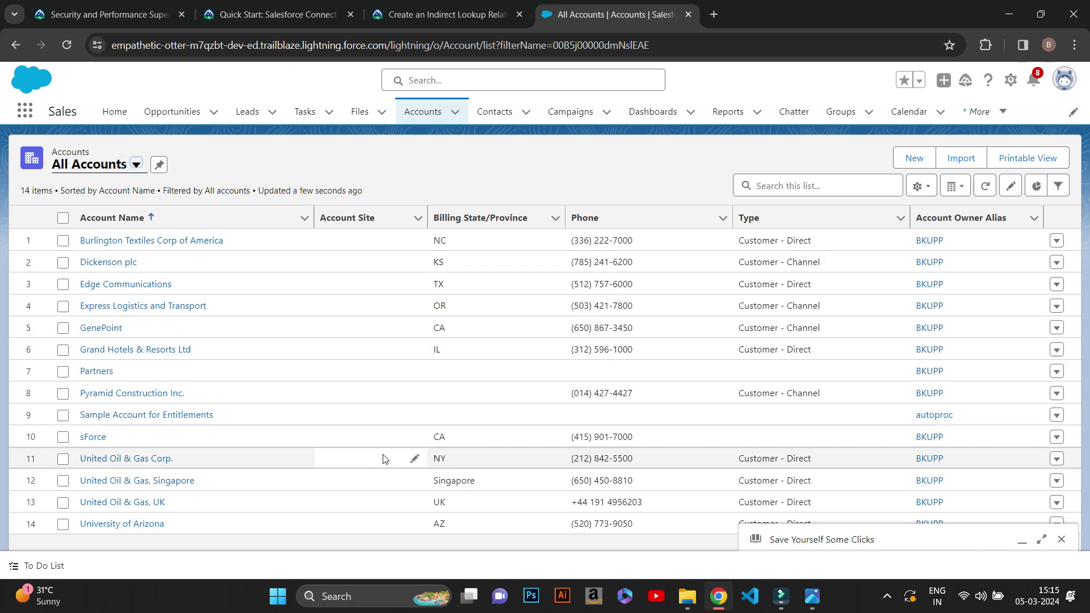
{"action": "left_click", "coordinate": [1061, 540]}
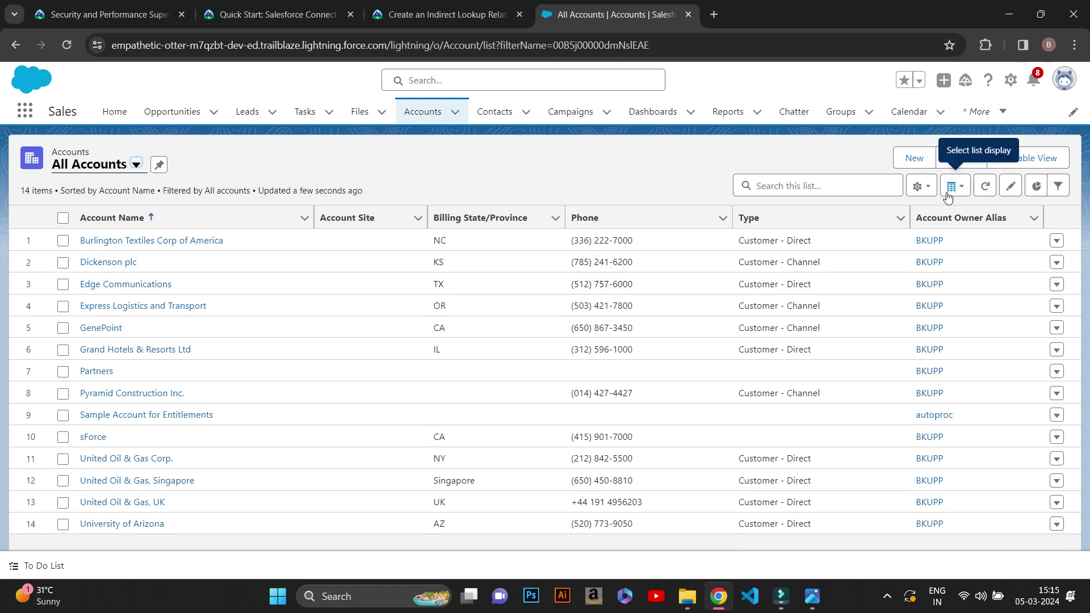
{"action": "left_click", "coordinate": [923, 187]}
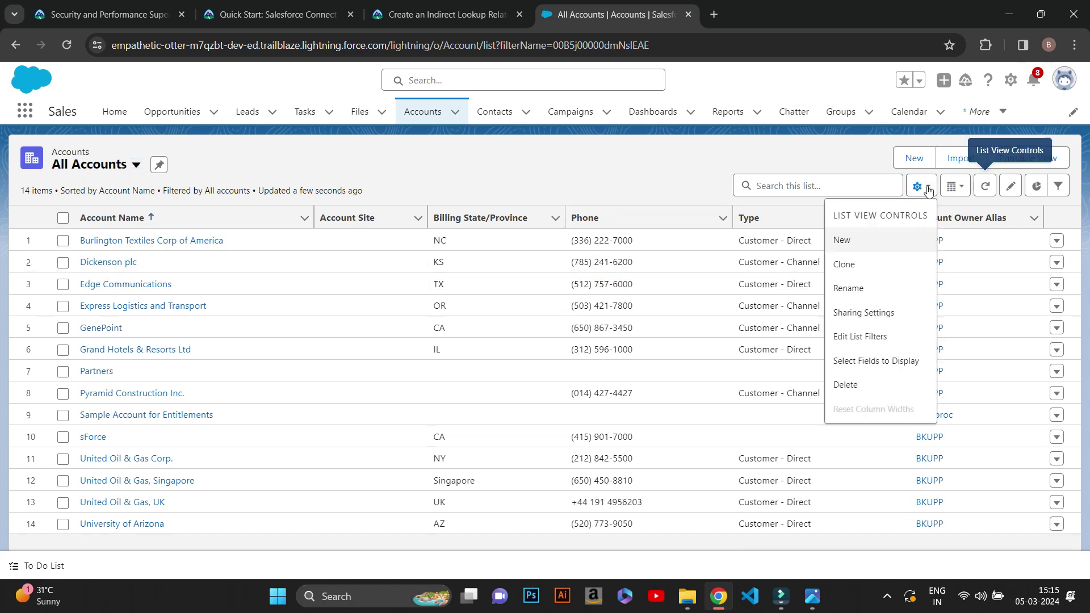
{"action": "left_click", "coordinate": [835, 159]}
- Reread Trailhead's remaining instructions, then open the Burlington Textiles Corp of America account and examine its Orders related list
{"action": "key", "text": "ctrl+shift+Tab"}
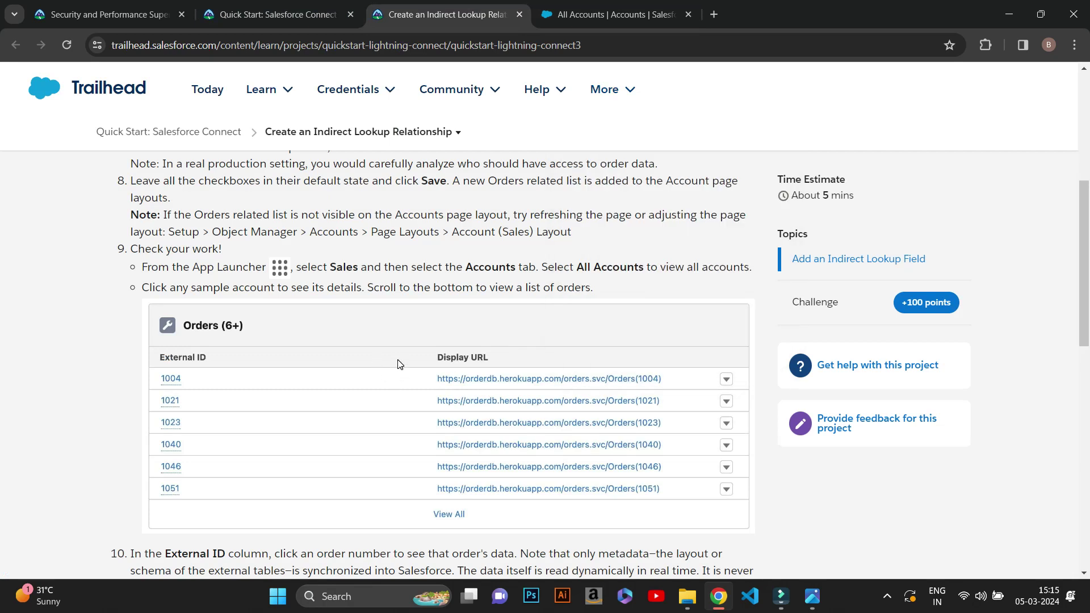
{"action": "scroll", "coordinate": [399, 364], "scroll_direction": "down", "scroll_amount": 4}
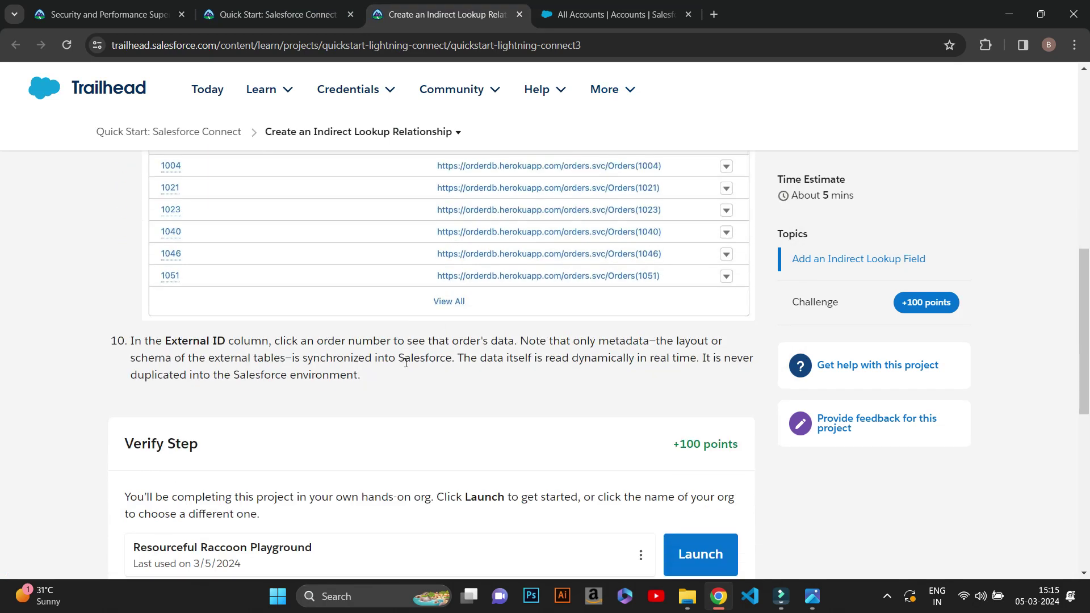
{"action": "left_click", "coordinate": [627, 6]}
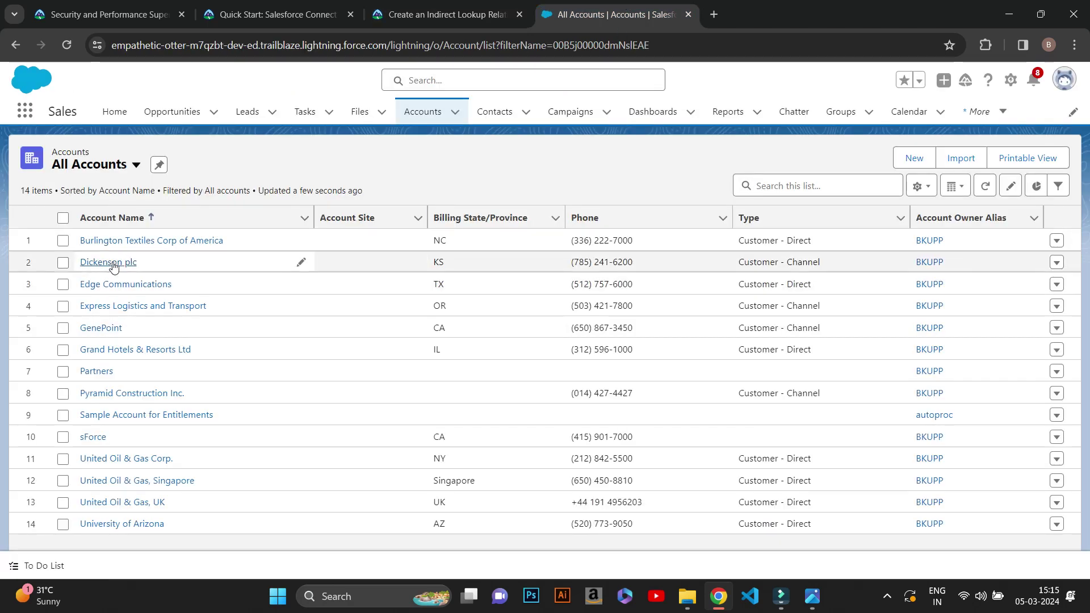
{"action": "left_click", "coordinate": [123, 242]}
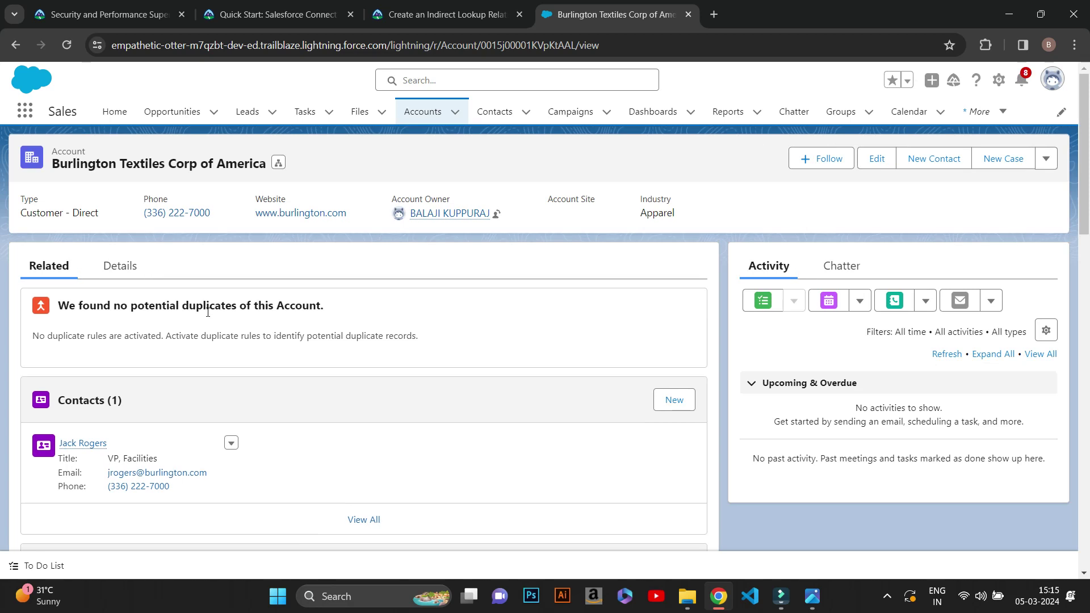
{"action": "scroll", "coordinate": [224, 314], "scroll_direction": "down", "scroll_amount": 8}
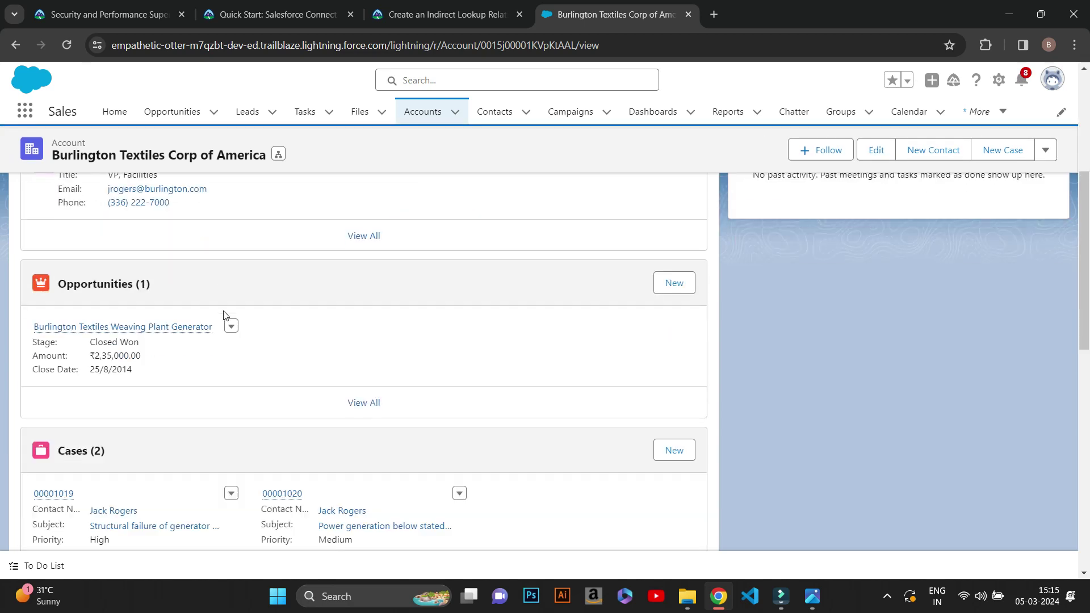
{"action": "scroll", "coordinate": [227, 318], "scroll_direction": "down", "scroll_amount": 4}
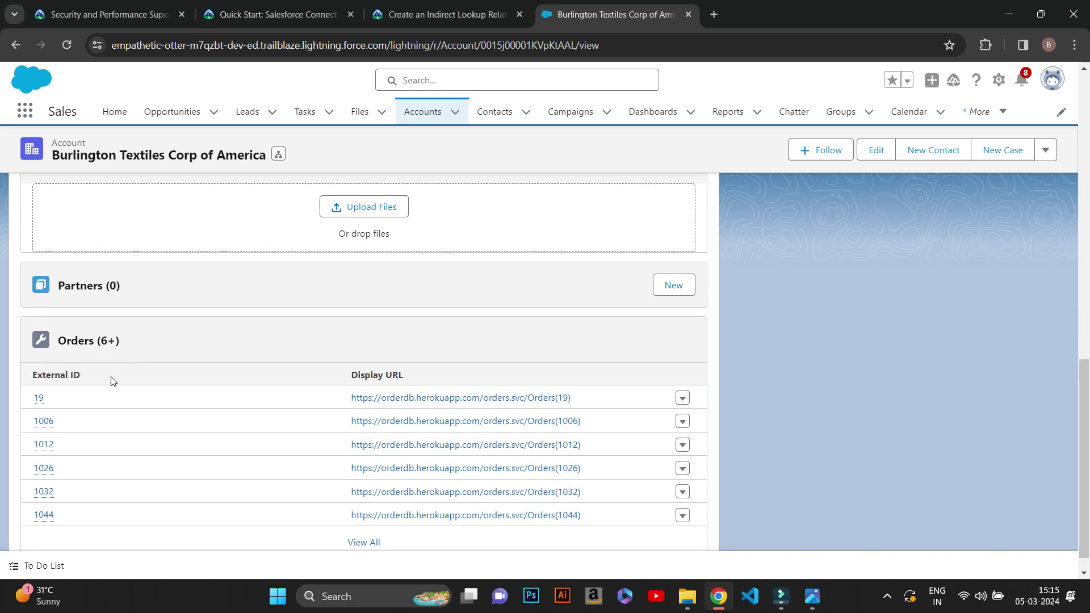
{"action": "scroll", "coordinate": [94, 412], "scroll_direction": "down", "scroll_amount": 1}
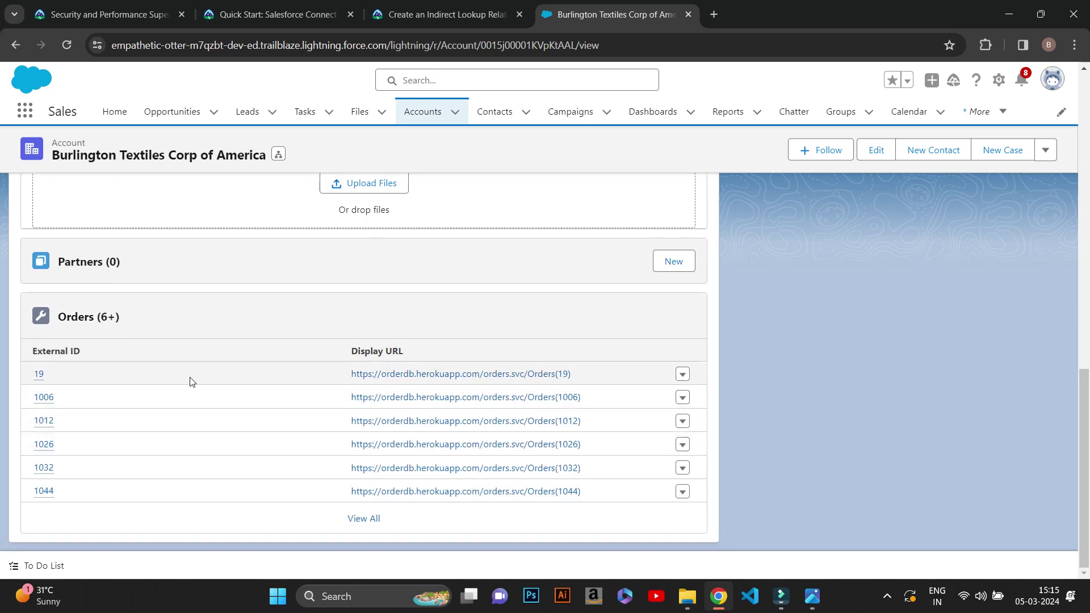
- Compare the Orders list with Trailhead's example, submit the Create an Indirect Lookup Relationship step for verification and close the result dialog
{"action": "key", "text": "ctrl+shift+Tab"}
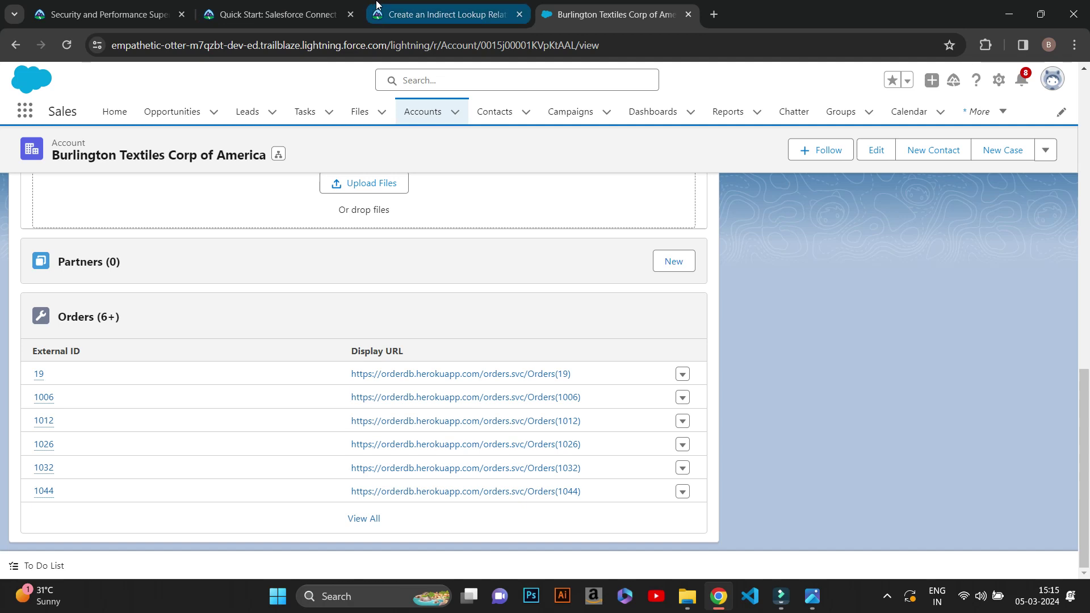
{"action": "scroll", "coordinate": [318, 431], "scroll_direction": "up", "scroll_amount": 3}
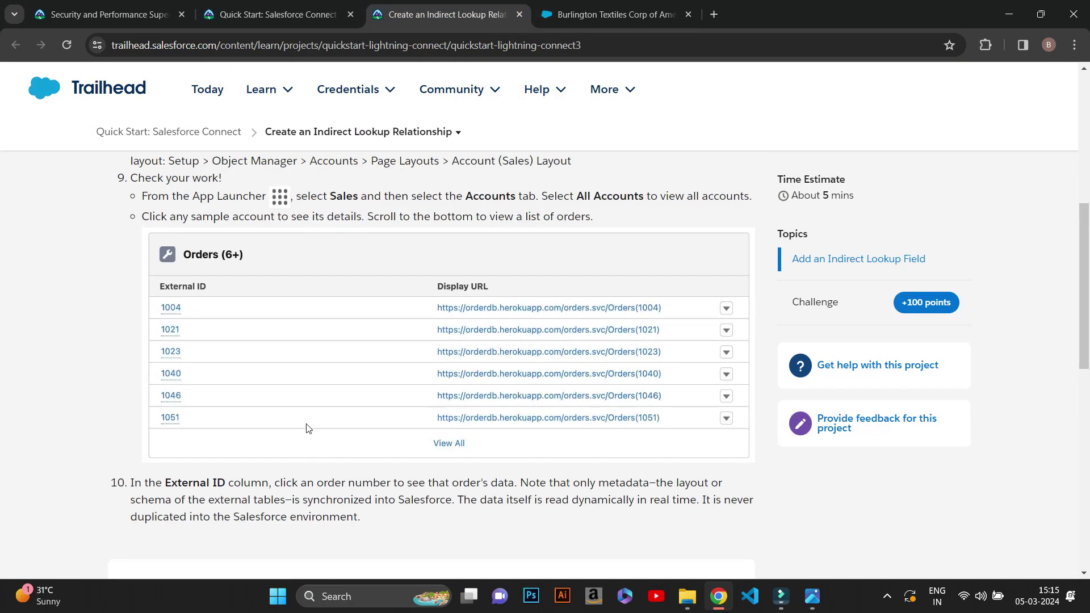
{"action": "scroll", "coordinate": [312, 437], "scroll_direction": "down", "scroll_amount": 6}
{"action": "left_click", "coordinate": [280, 418]}
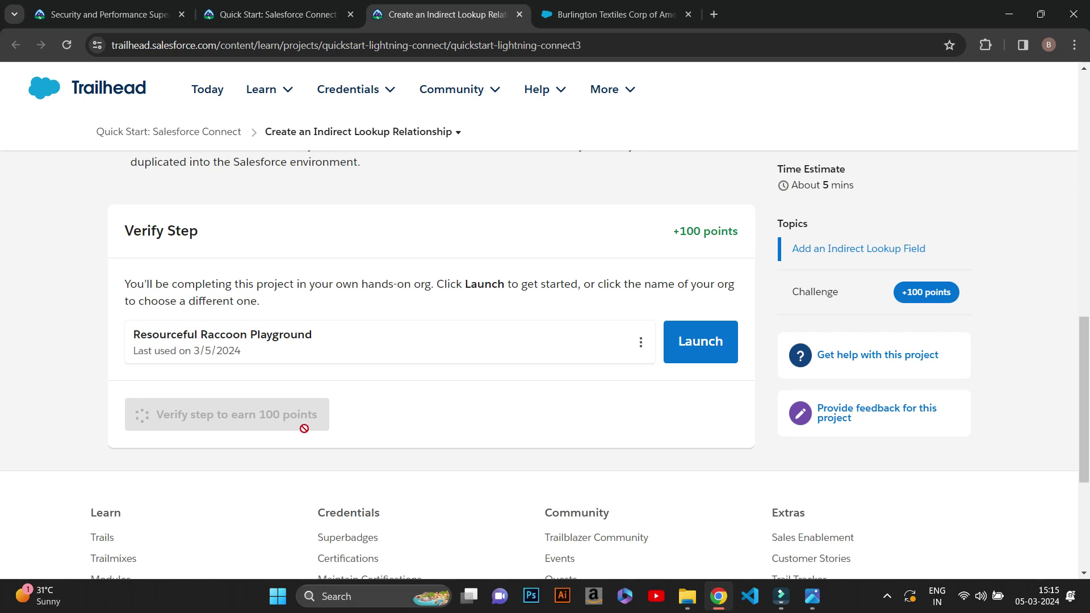
{"action": "left_click", "coordinate": [887, 598]}
{"action": "left_click", "coordinate": [593, 391]}
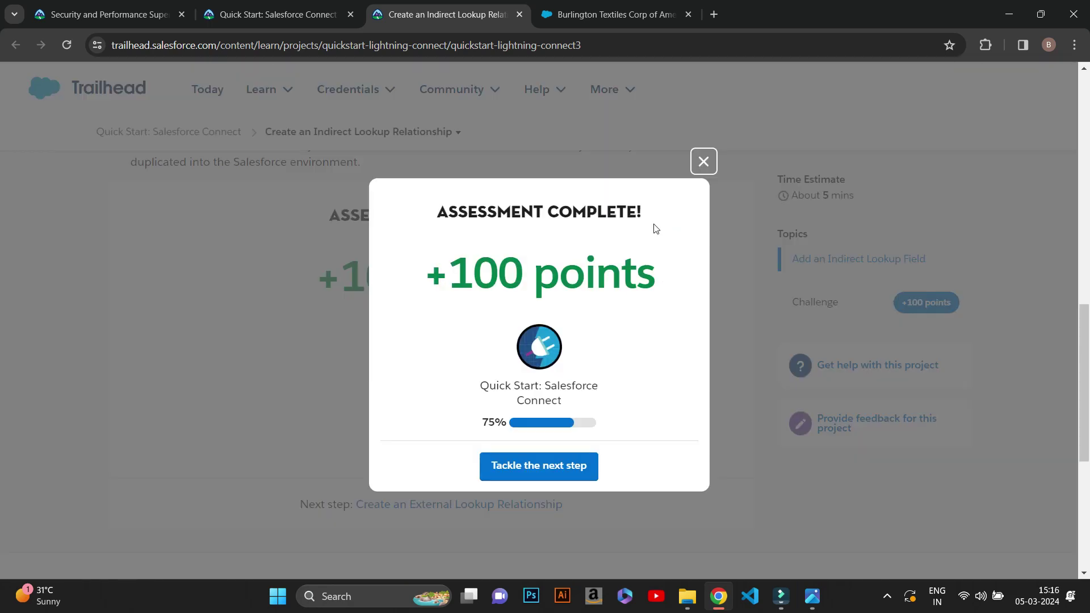
{"action": "left_click", "coordinate": [708, 168]}
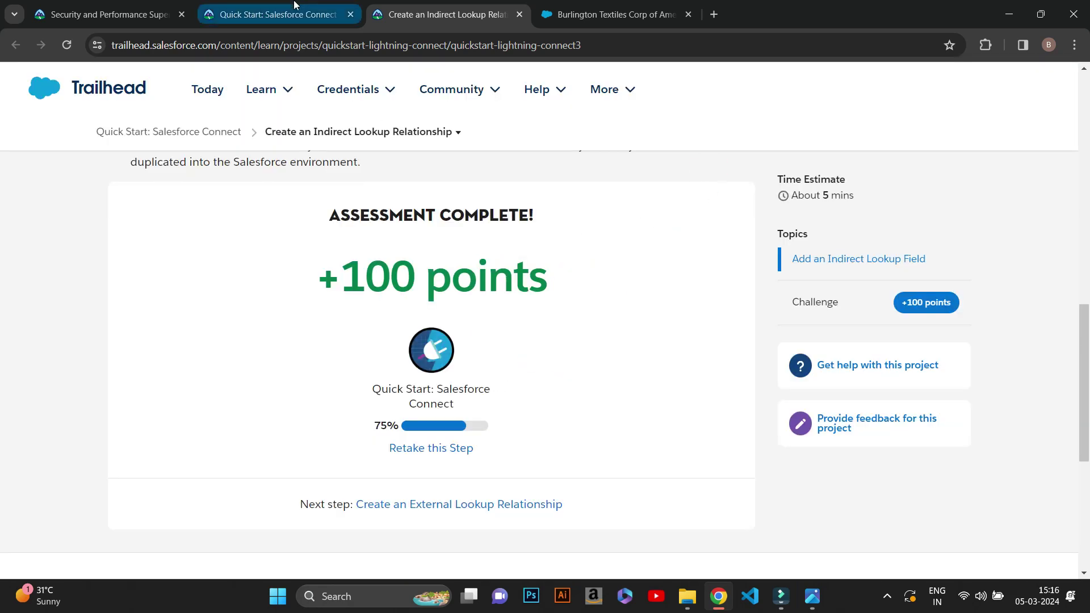
- Open the project's Create an External Lookup Relationship step in Trailhead and close the finished indirect lookup page
{"action": "left_click", "coordinate": [272, 15]}
{"action": "left_click", "coordinate": [462, 501]}
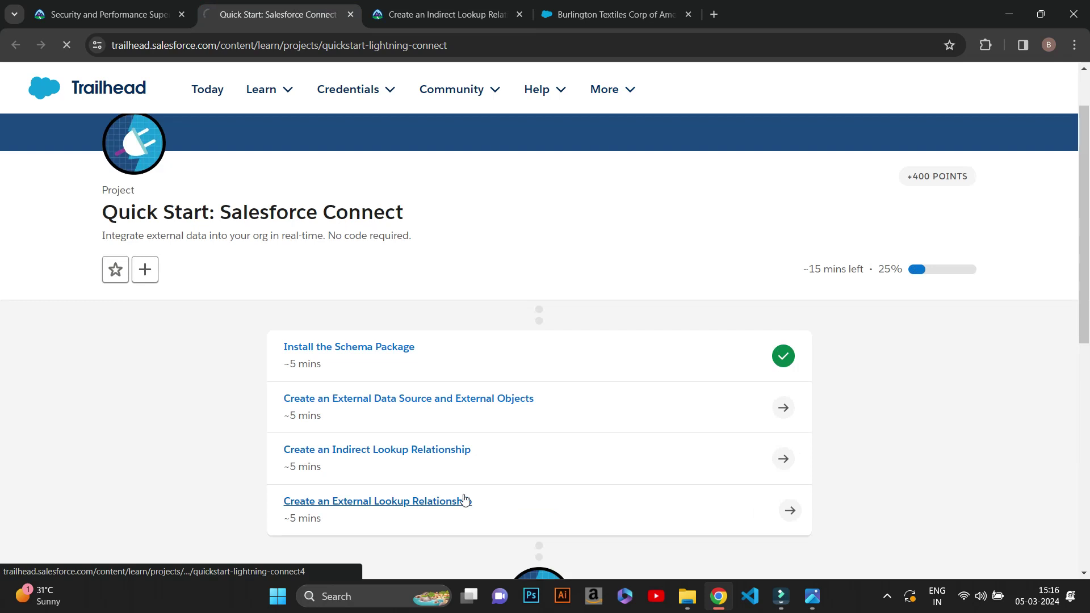
{"action": "left_click", "coordinate": [469, 6]}
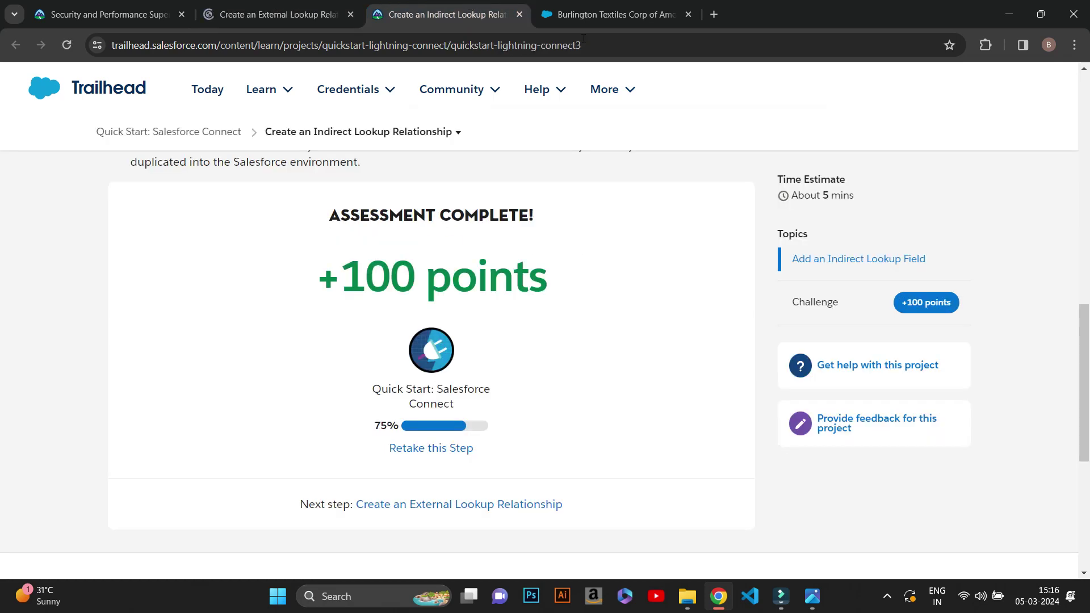
{"action": "left_click", "coordinate": [520, 16]}
{"action": "left_click", "coordinate": [279, 15]}
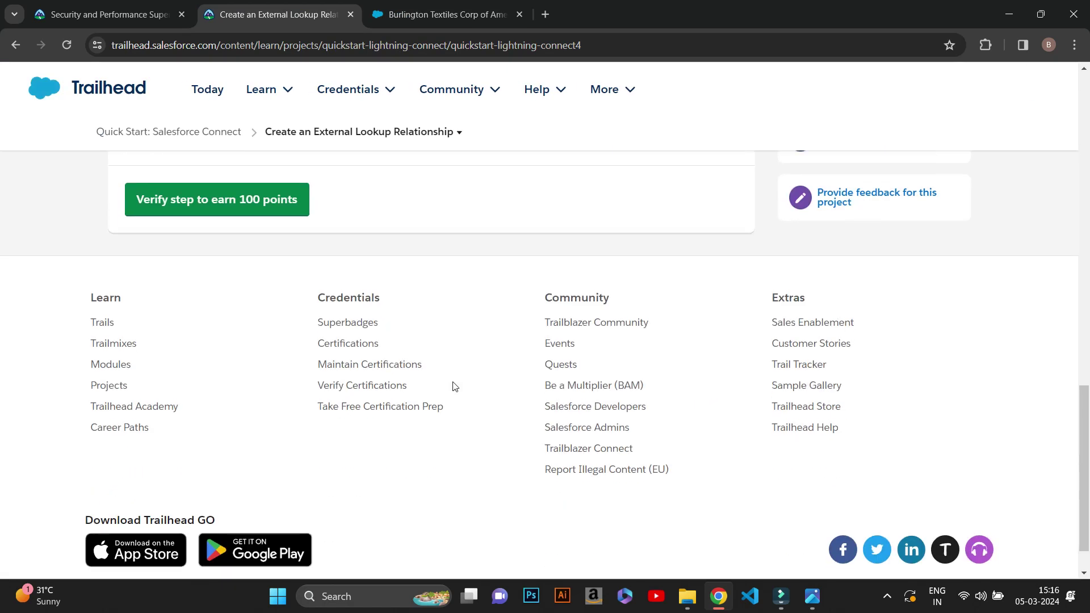
{"action": "scroll", "coordinate": [463, 387], "scroll_direction": "up", "scroll_amount": 3}
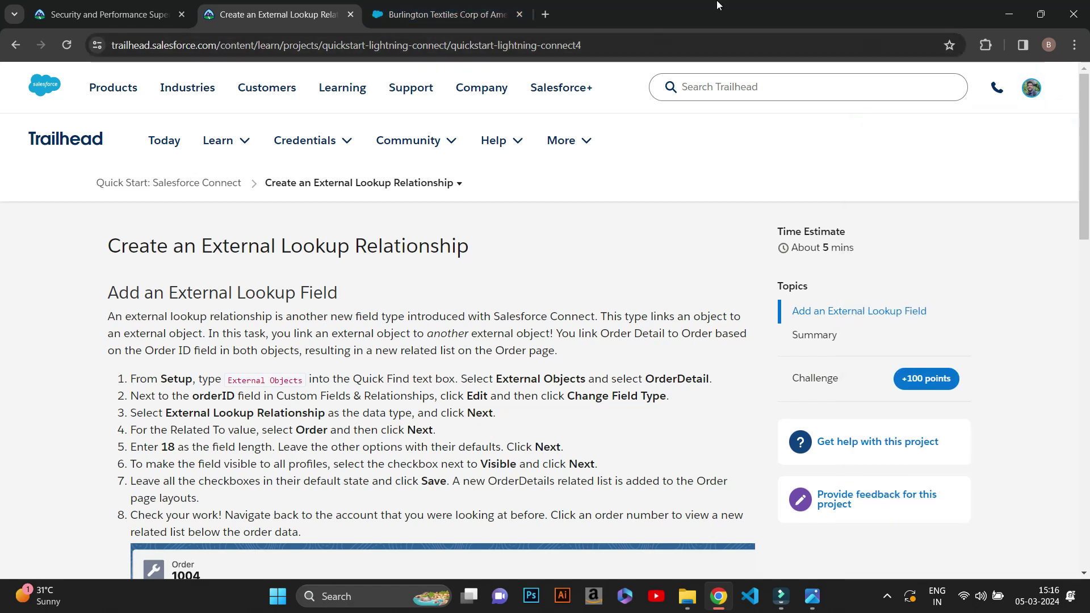
- Open Salesforce Setup in a new browser tab from the Burlington Textiles account and place it beside the Trailhead tab
{"action": "left_click", "coordinate": [446, 14]}
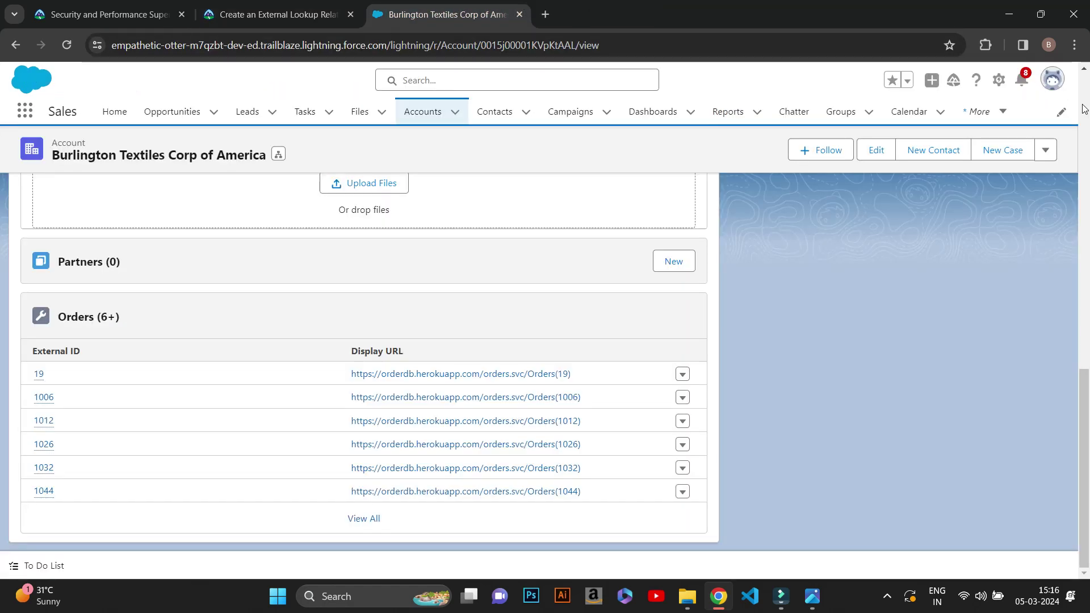
{"action": "left_click", "coordinate": [1001, 84]}
{"action": "left_click", "coordinate": [964, 114]}
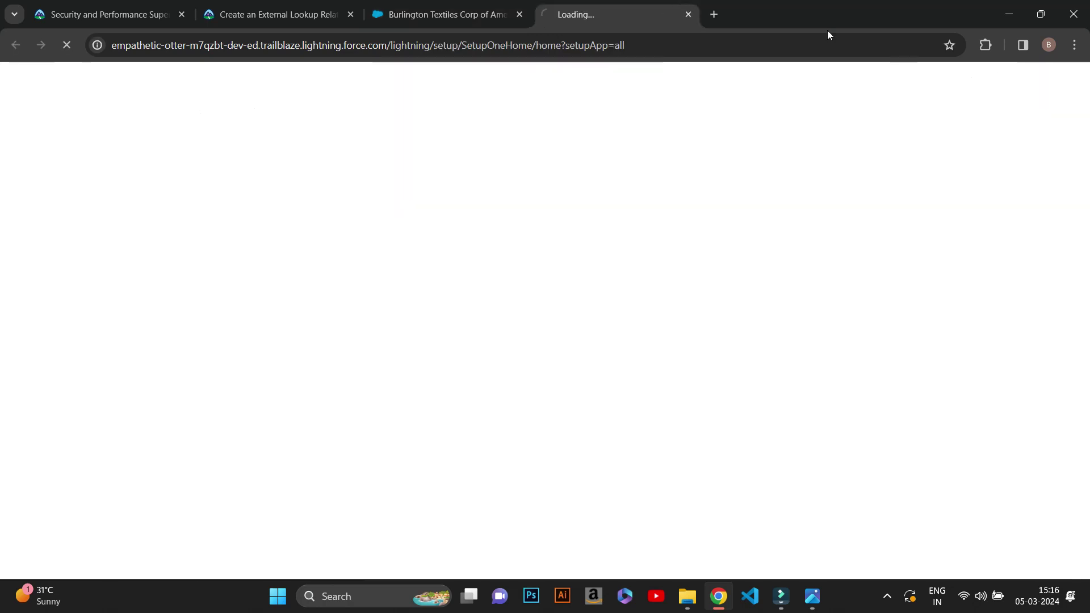
{"action": "left_click_drag", "start_coordinate": [497, 5], "coordinate": [640, 17]}
{"action": "left_click", "coordinate": [449, 15]}
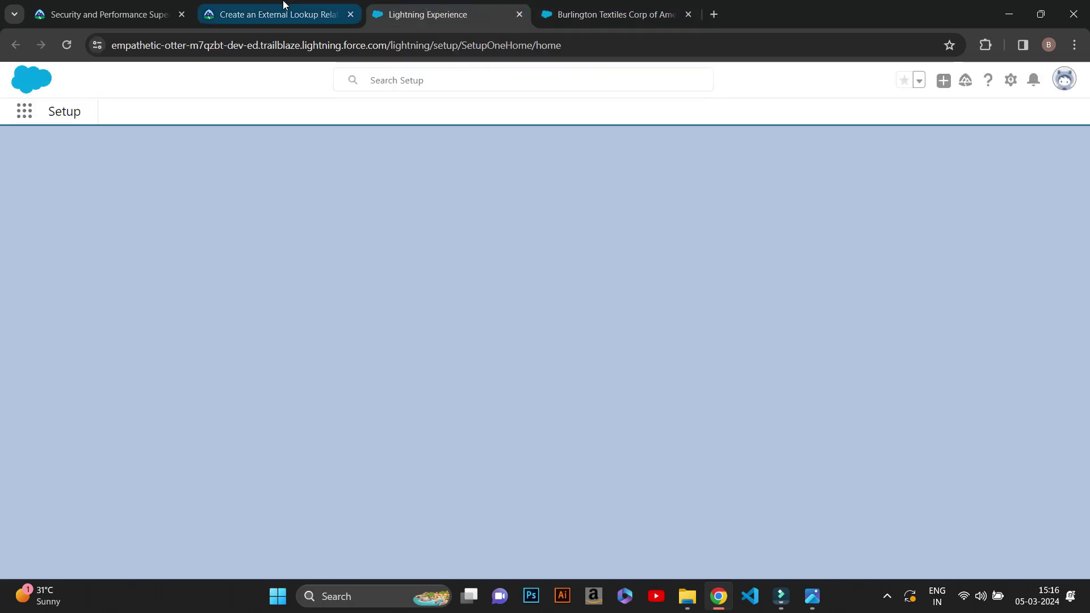
- Review Trailhead's instructions for adding an external lookup field and copy the search term External Objects
{"action": "left_click", "coordinate": [278, 15]}
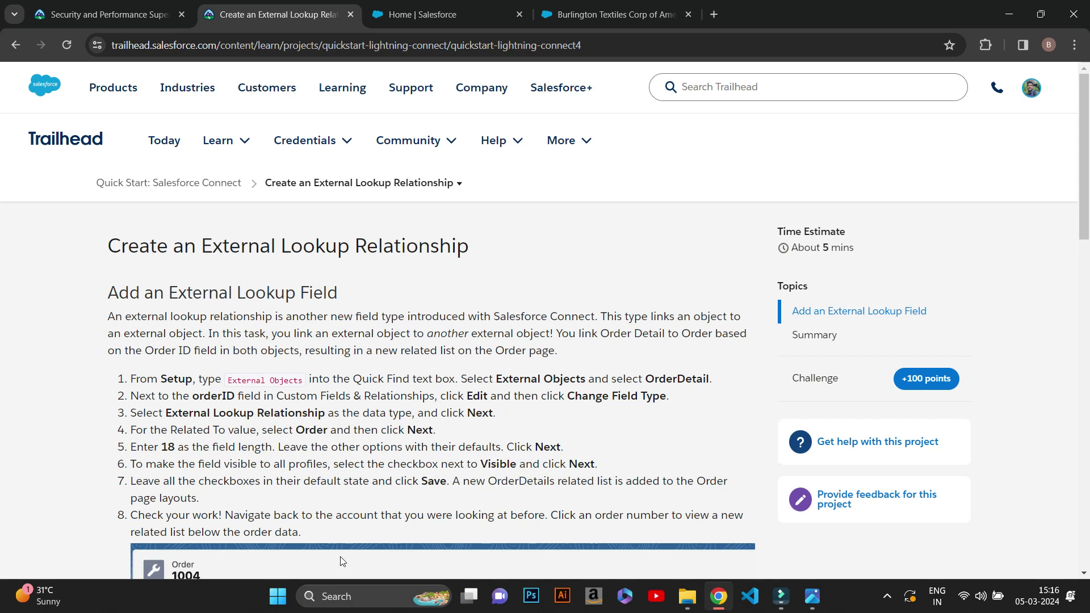
{"action": "scroll", "coordinate": [440, 396], "scroll_direction": "down", "scroll_amount": 8}
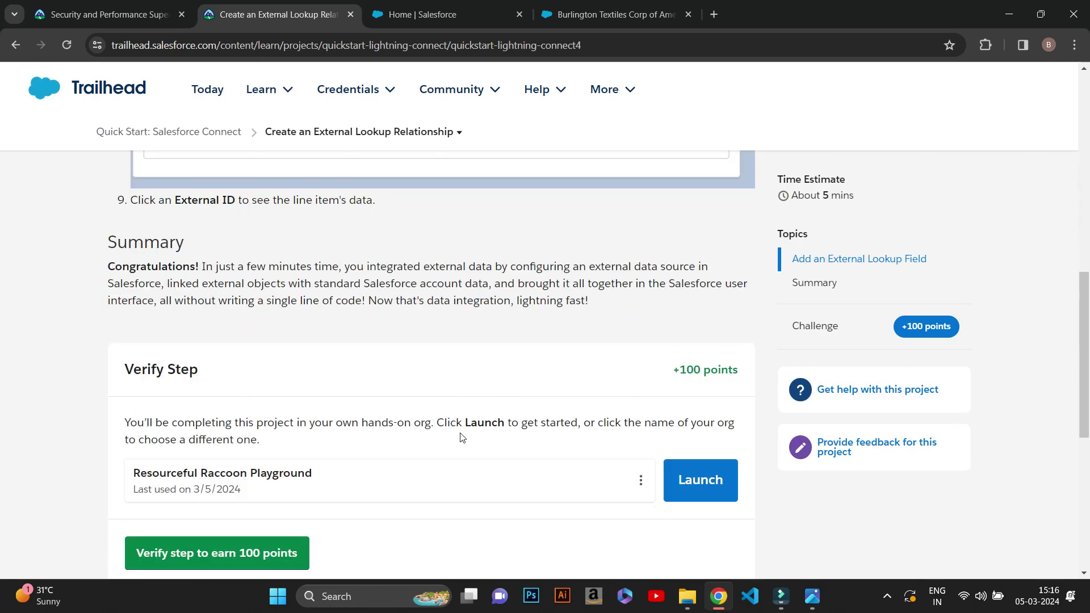
{"action": "scroll", "coordinate": [419, 322], "scroll_direction": "up", "scroll_amount": 7}
{"action": "mouse_move", "coordinate": [229, 310]}
{"action": "left_mouse_down"}
{"action": "mouse_move", "coordinate": [304, 315]}
{"action": "mouse_move", "coordinate": [227, 310]}
{"action": "left_mouse_up"}
{"action": "key", "text": "ctrl+c"}
{"action": "left_click", "coordinate": [305, 316]}
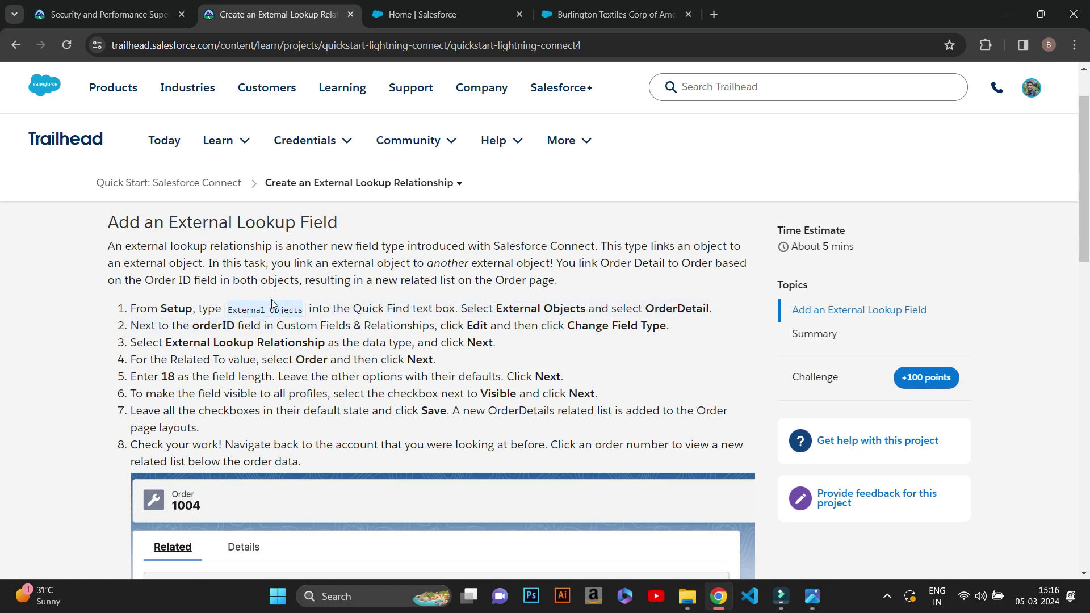
- Search Setup for External Objects and open the External Objects page
{"action": "left_click", "coordinate": [613, 14]}
{"action": "left_click", "coordinate": [431, 14]}
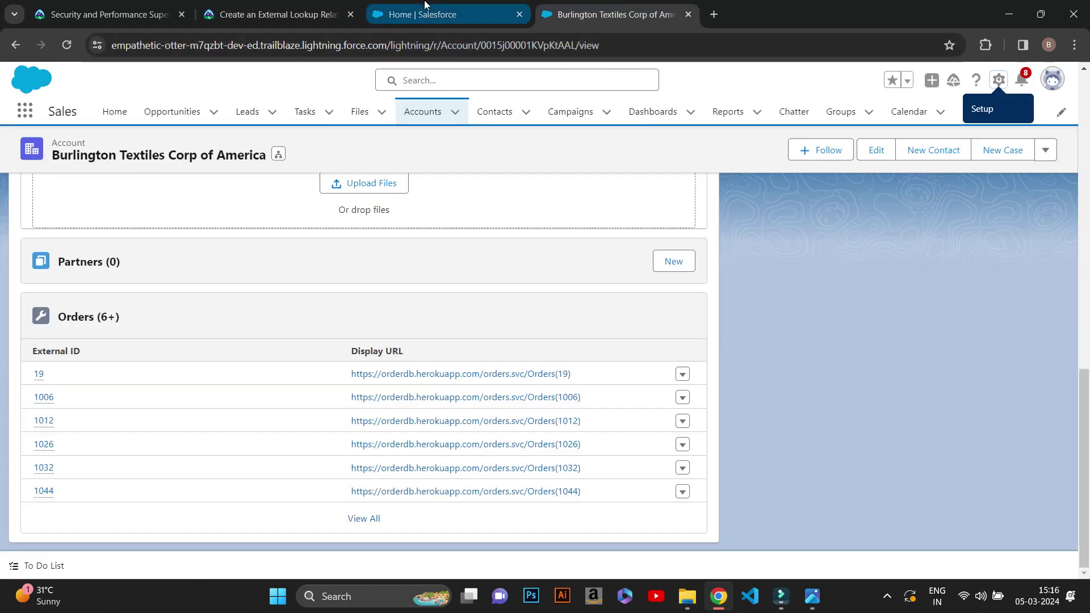
{"action": "left_click", "coordinate": [112, 146]}
{"action": "key", "text": "ctrl+v"}
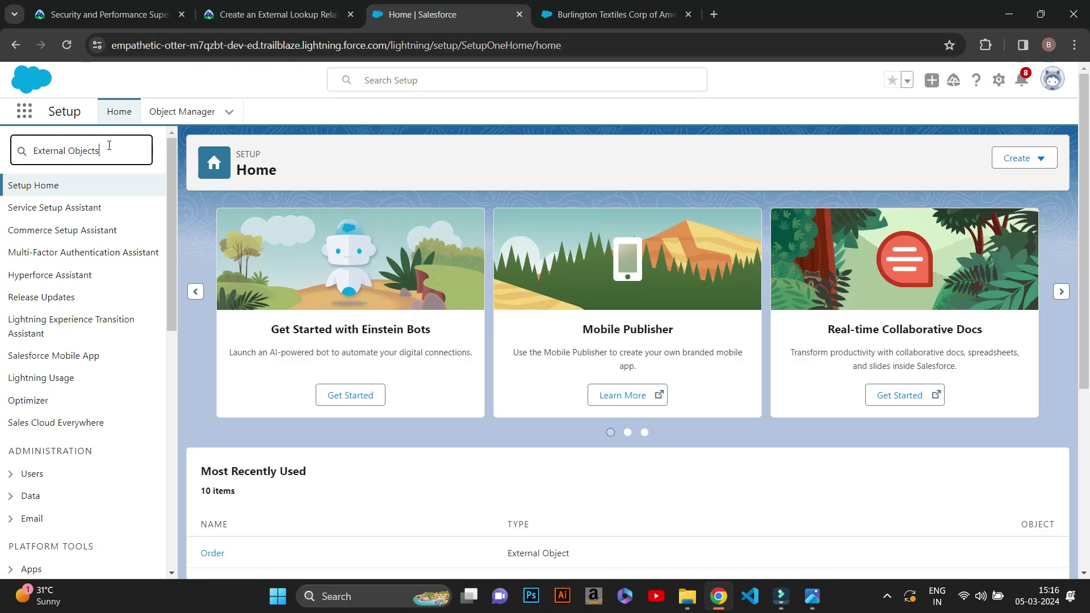
{"action": "left_click", "coordinate": [85, 209]}
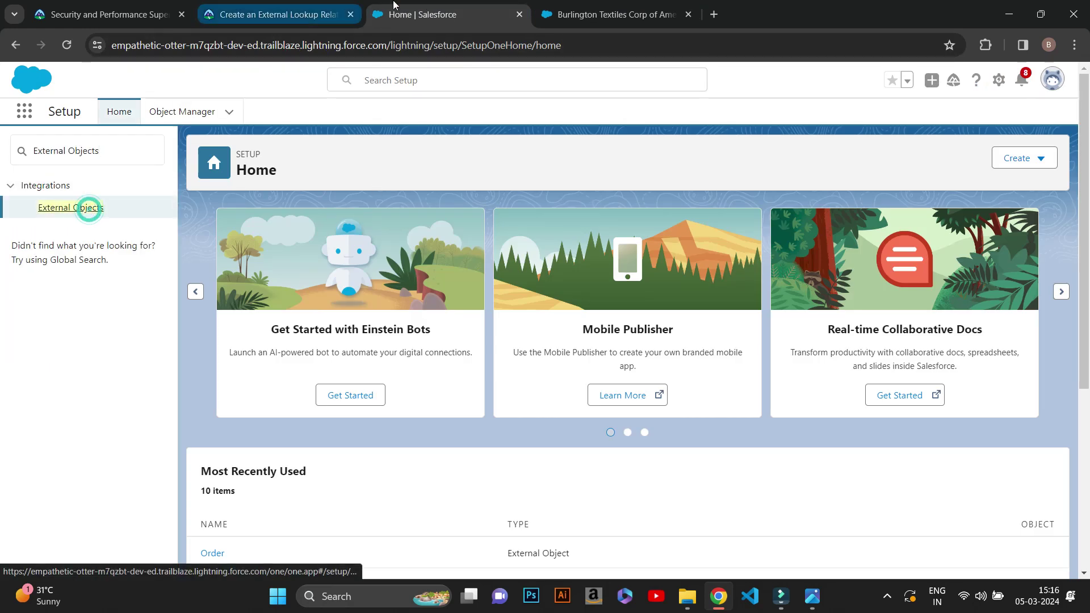
- Open the OrderDetail external object and find its Custom Fields & Relationships, checking Trailhead's instructions for the field to edit
{"action": "key", "text": "ctrl+shift+Tab"}
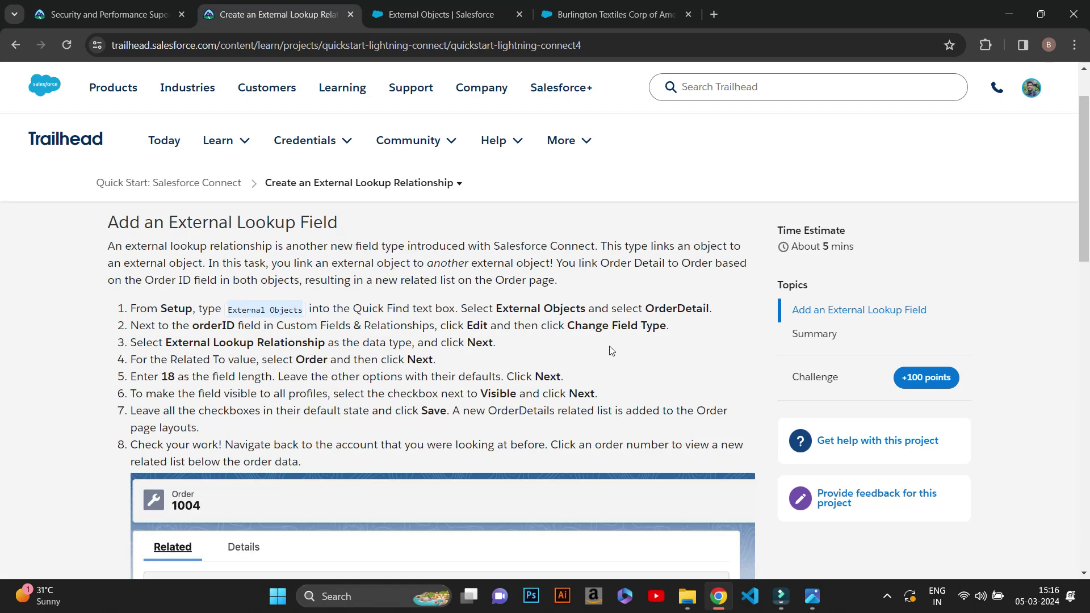
{"action": "key", "text": "ctrl+Tab"}
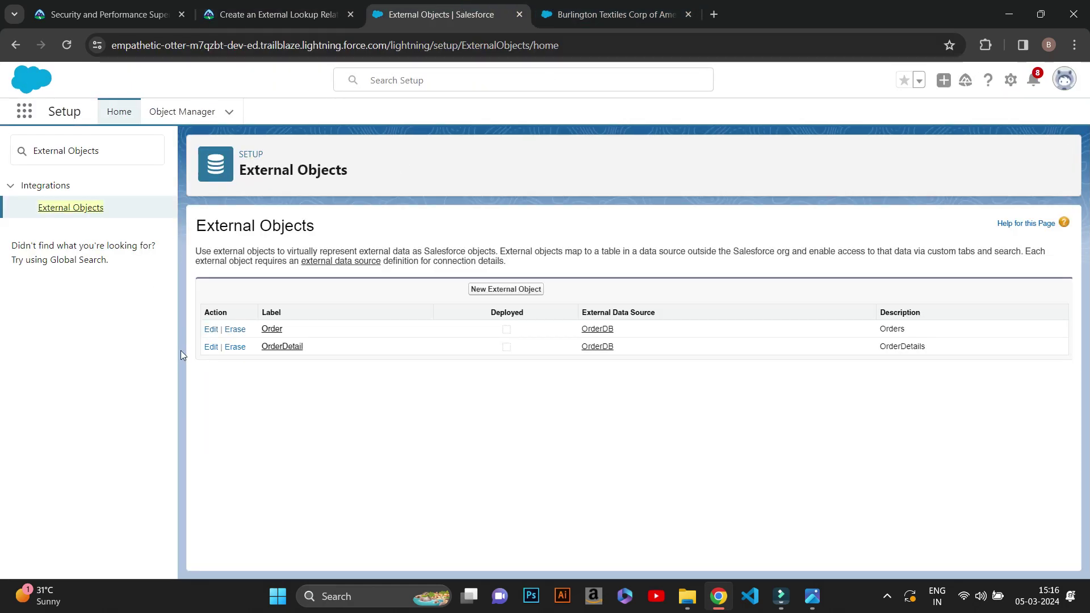
{"action": "left_click", "coordinate": [284, 347]}
{"action": "scroll", "coordinate": [580, 290], "scroll_direction": "down", "scroll_amount": 2}
{"action": "left_click", "coordinate": [312, 6]}
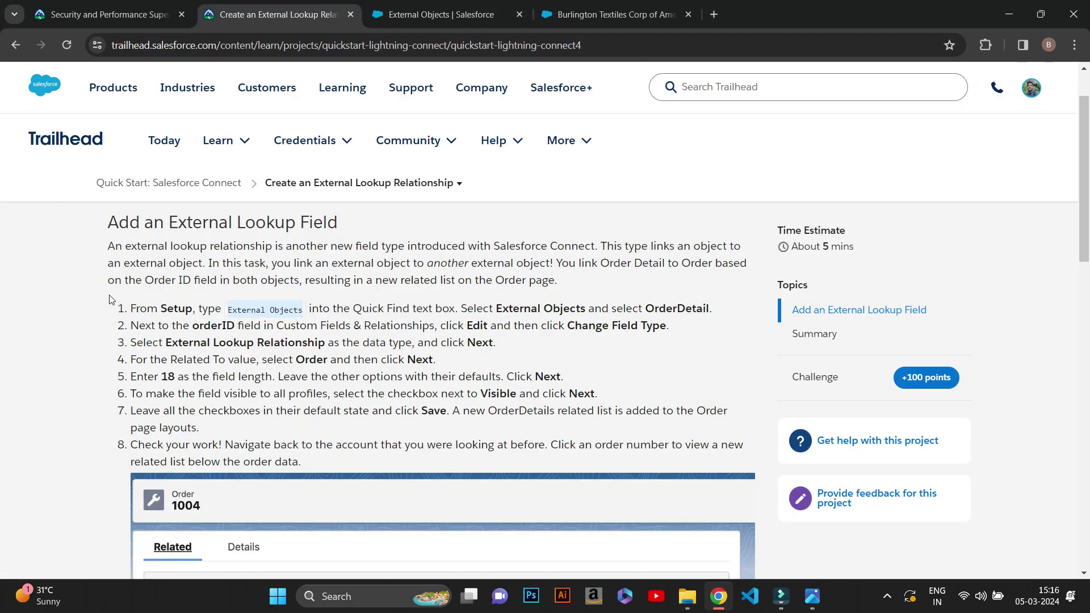
{"action": "left_click", "coordinate": [457, 8]}
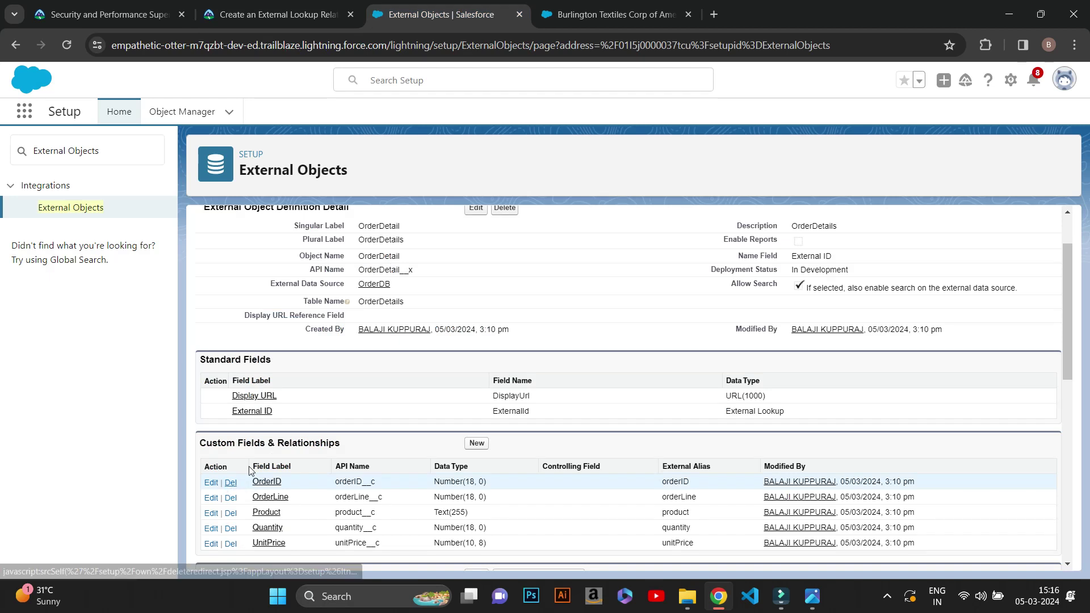
- Edit OrderDetail's OrderID custom field and start changing its field type, following Trailhead's instructions
{"action": "left_click", "coordinate": [276, 14]}
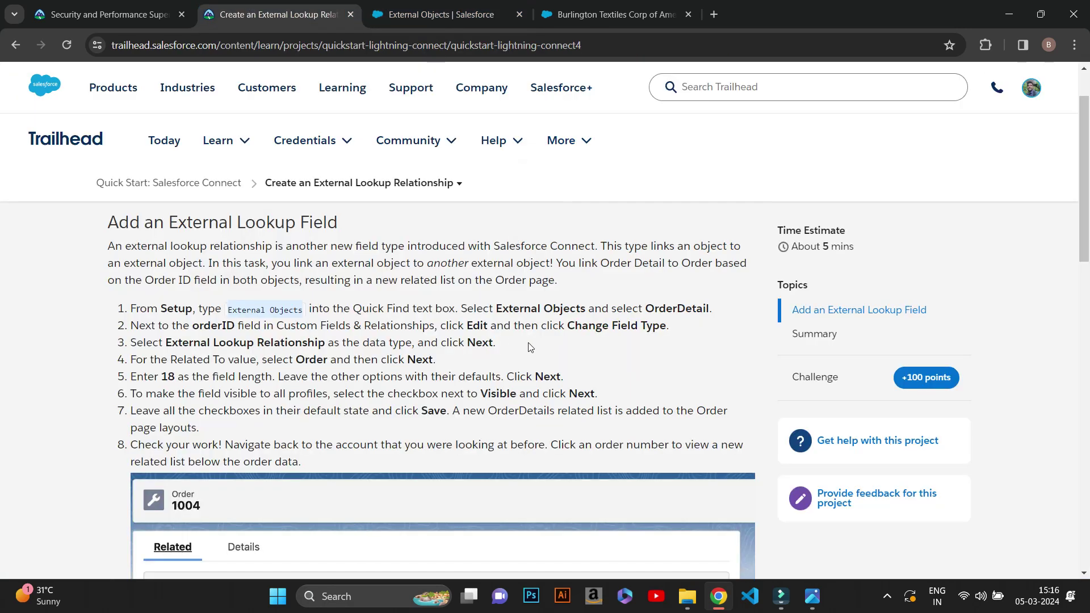
{"action": "left_click", "coordinate": [449, 14]}
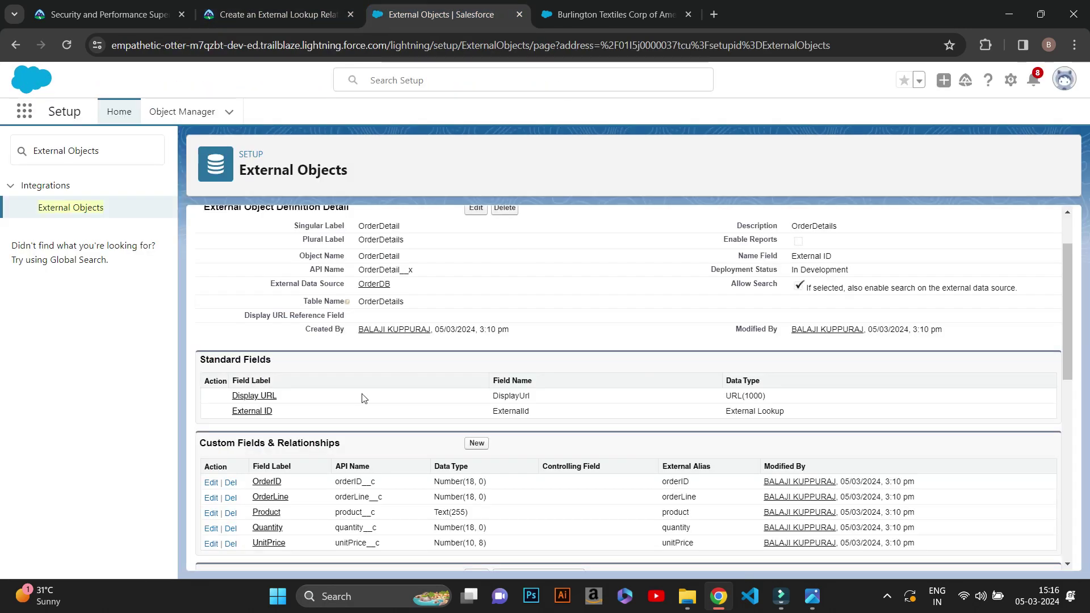
{"action": "left_click", "coordinate": [211, 482]}
{"action": "left_click", "coordinate": [304, 4]}
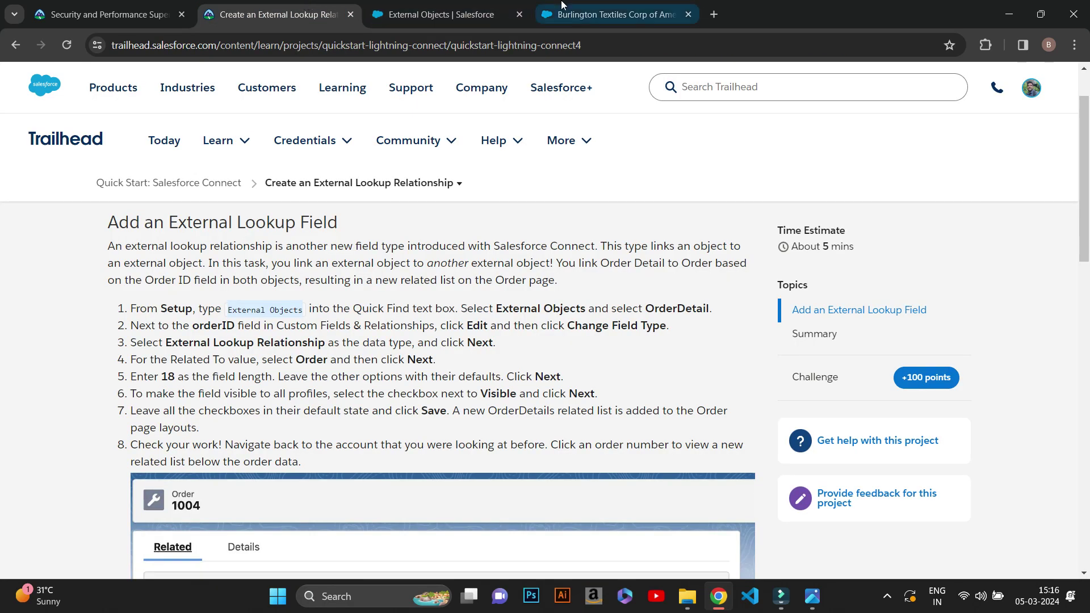
{"action": "left_click", "coordinate": [437, 14]}
{"action": "left_click", "coordinate": [522, 266]}
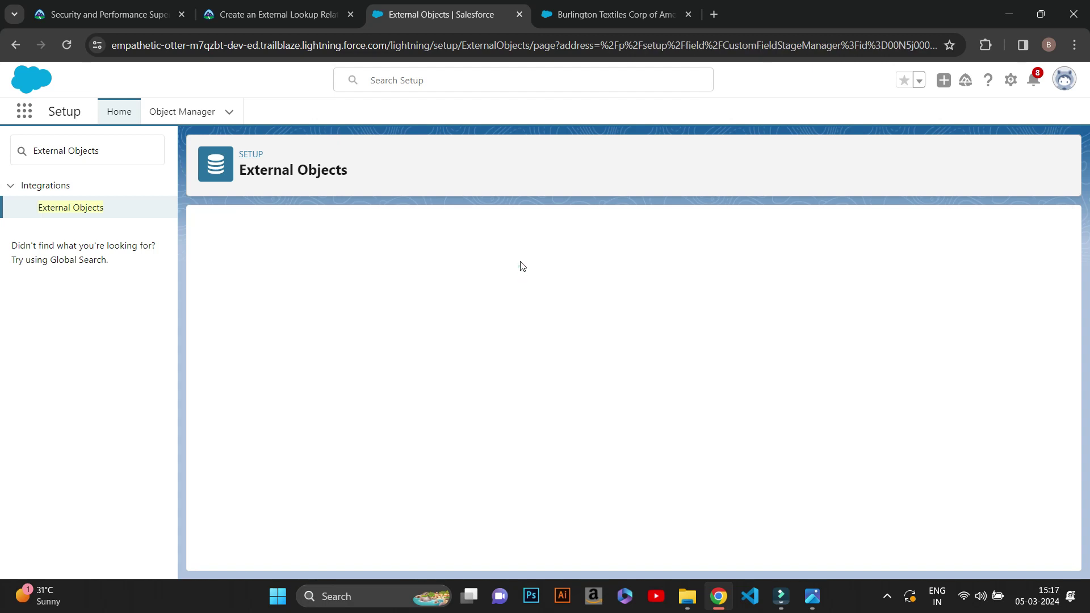
- Choose External Lookup Relationship as the OrderID field's data type and continue to the related object selection
{"action": "left_click", "coordinate": [299, 4]}
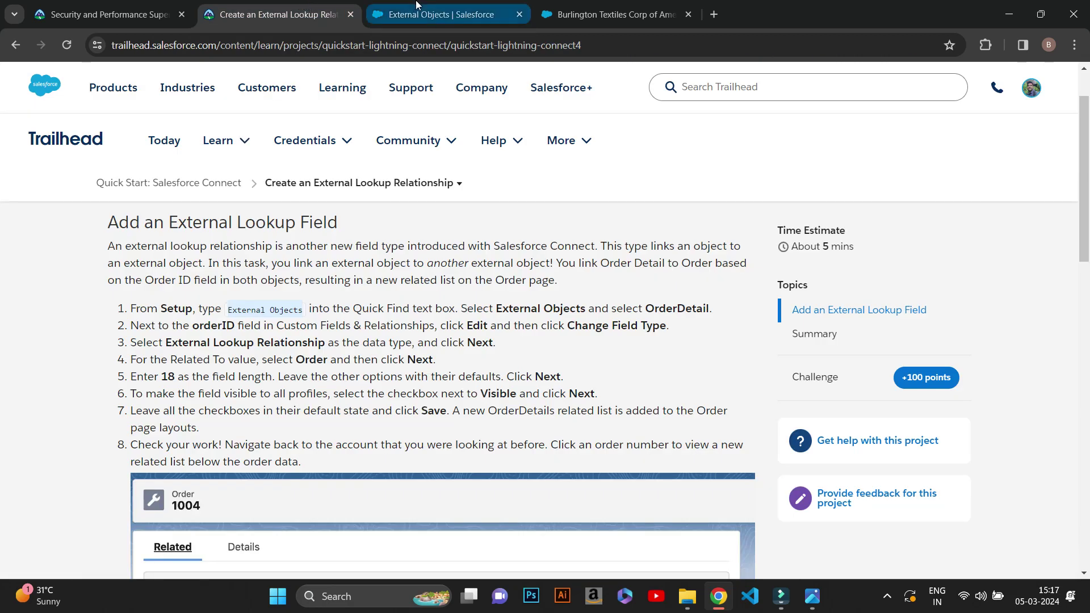
{"action": "left_click", "coordinate": [437, 14]}
{"action": "left_click", "coordinate": [277, 218]}
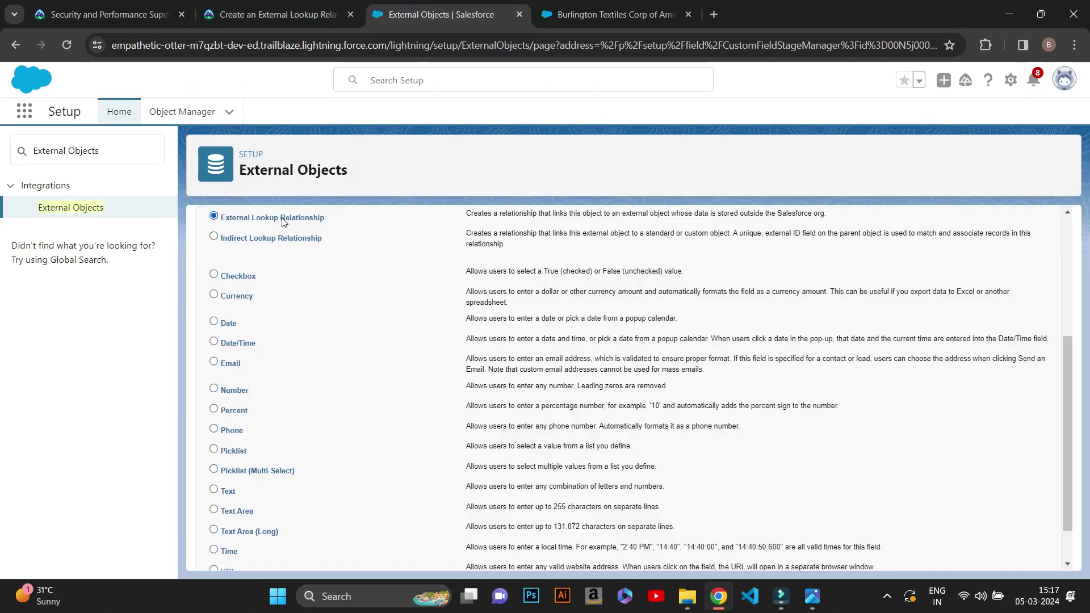
{"action": "scroll", "coordinate": [280, 217], "scroll_direction": "up", "scroll_amount": 4}
{"action": "left_click", "coordinate": [1011, 298]}
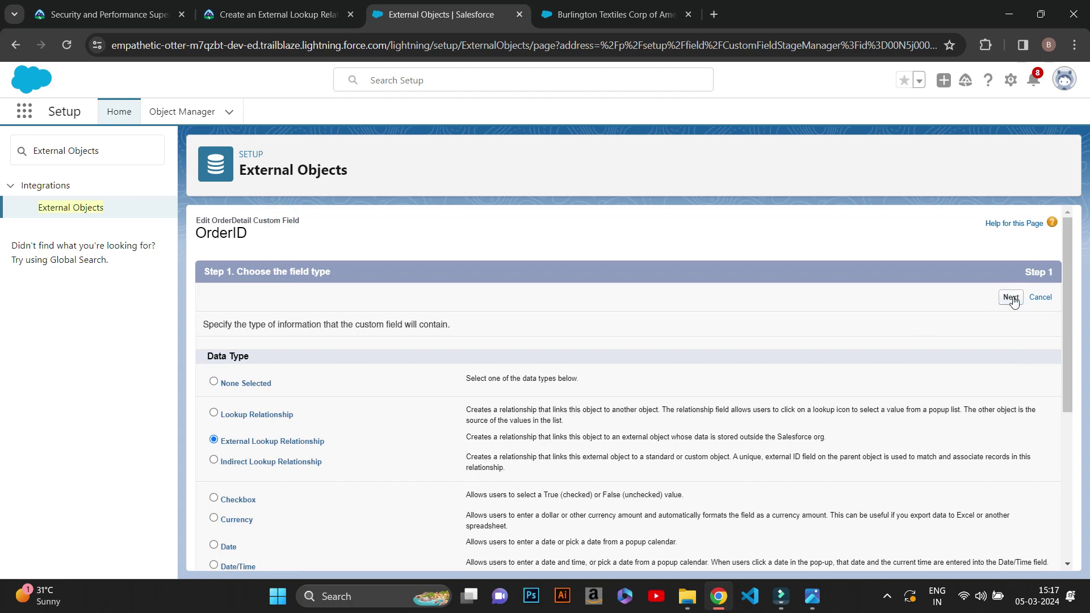
- Relate the OrderID lookup to the Order external object, as Trailhead instructs, and continue to the field details
{"action": "left_click", "coordinate": [278, 14]}
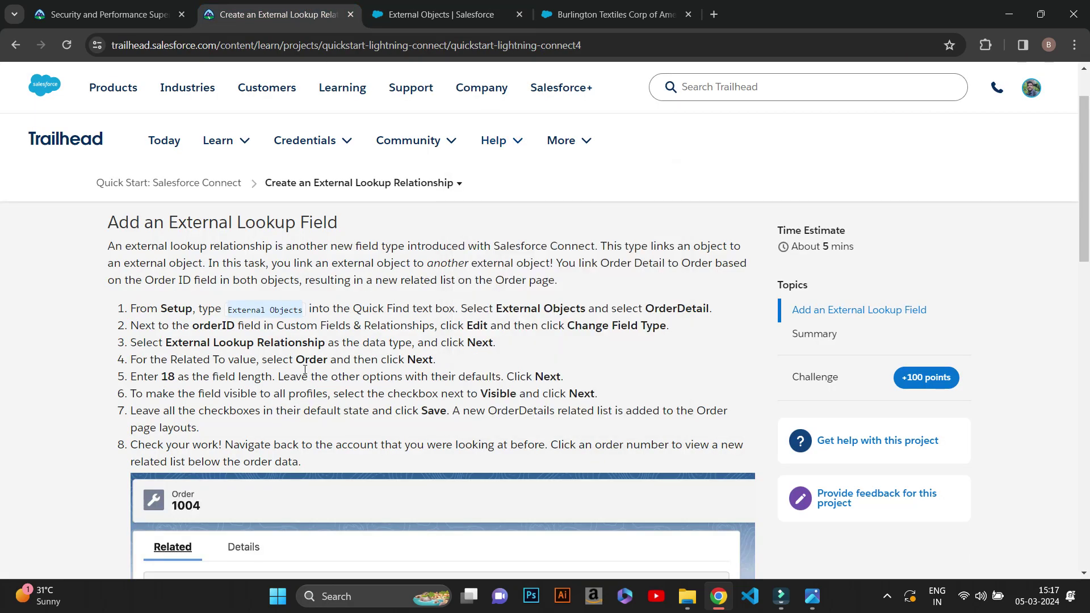
{"action": "left_click", "coordinate": [458, 7]}
{"action": "left_click", "coordinate": [425, 351]}
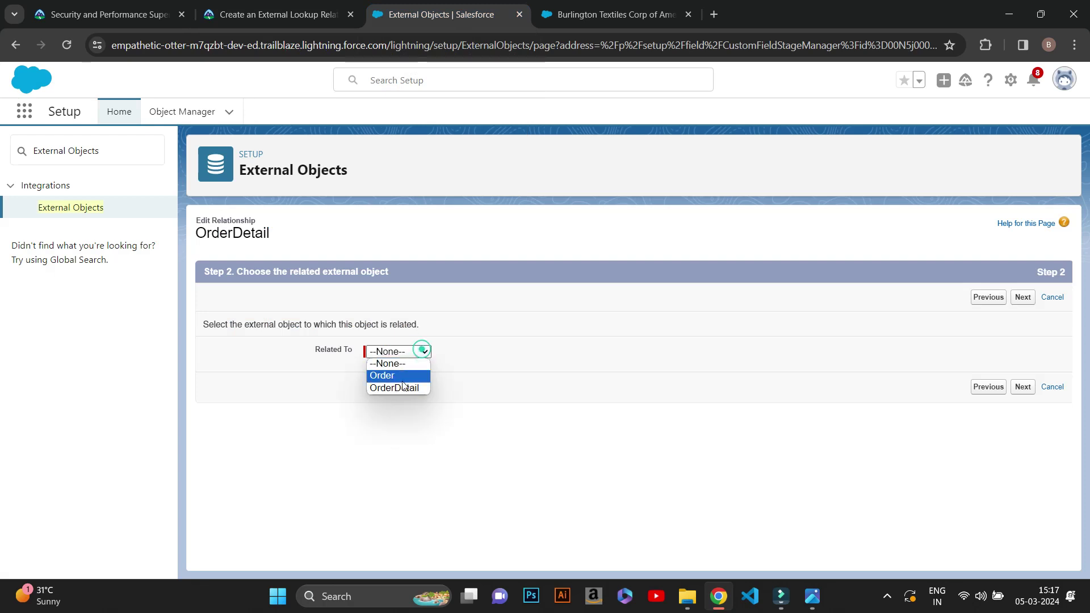
{"action": "left_click", "coordinate": [397, 376]}
{"action": "left_click", "coordinate": [1023, 297]}
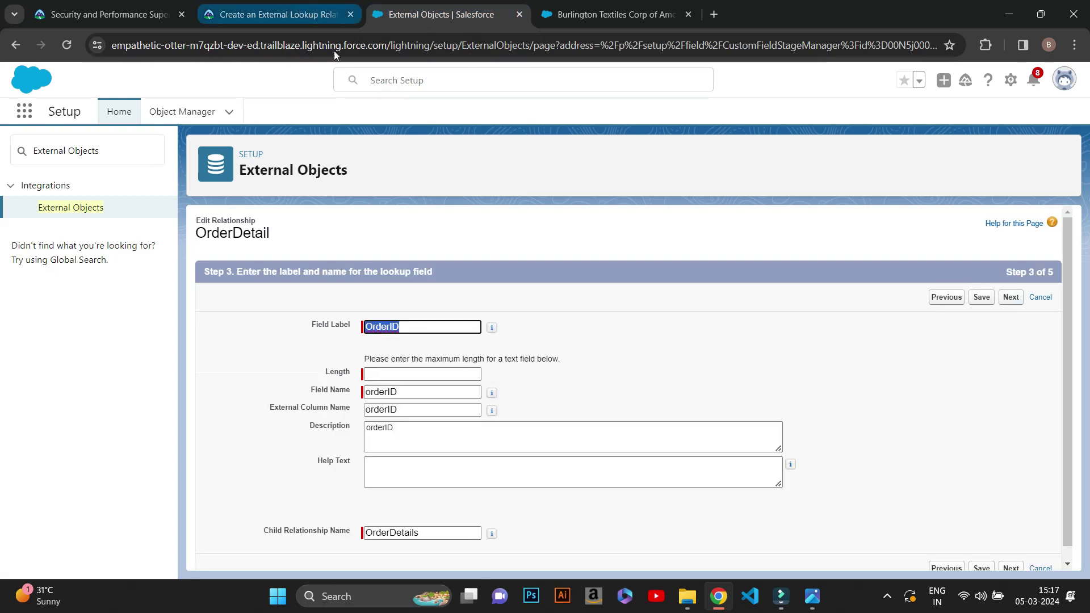
- Set the OrderID lookup field's length to 18, keep the other defaults and continue to field-level security
{"action": "left_click", "coordinate": [419, 393]}
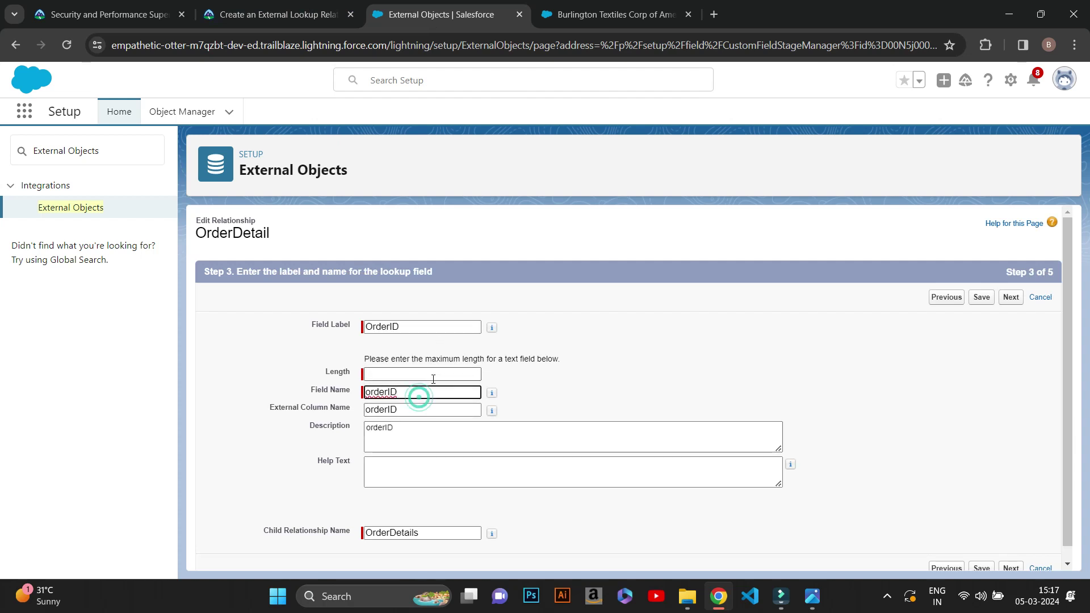
{"action": "left_click", "coordinate": [433, 377]}
{"action": "type", "text": "1"}
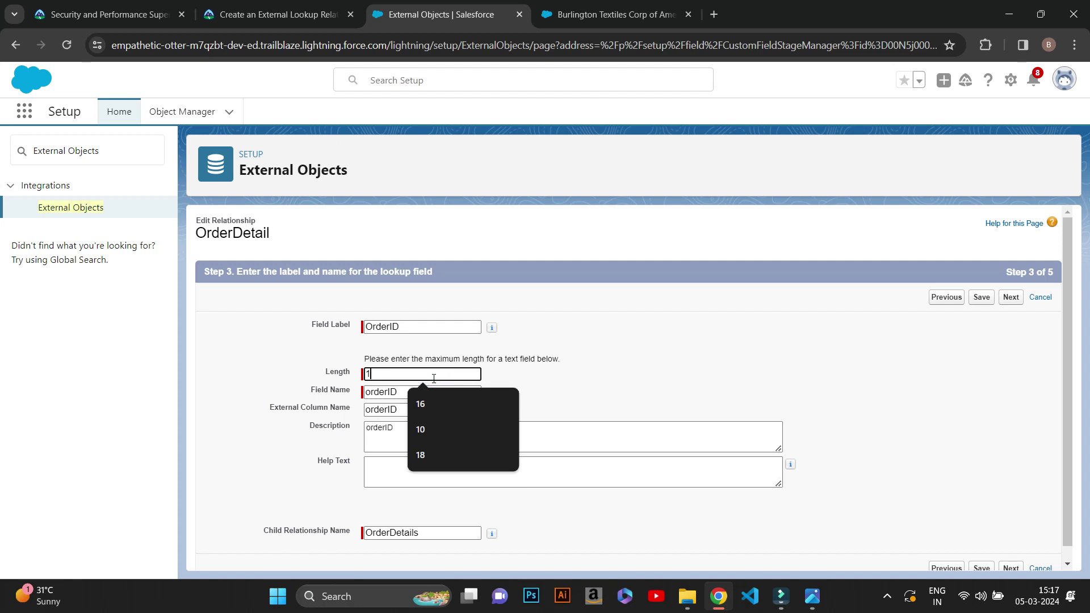
{"action": "type", "text": "8"}
{"action": "left_click", "coordinate": [573, 374]}
{"action": "left_click", "coordinate": [343, 6]}
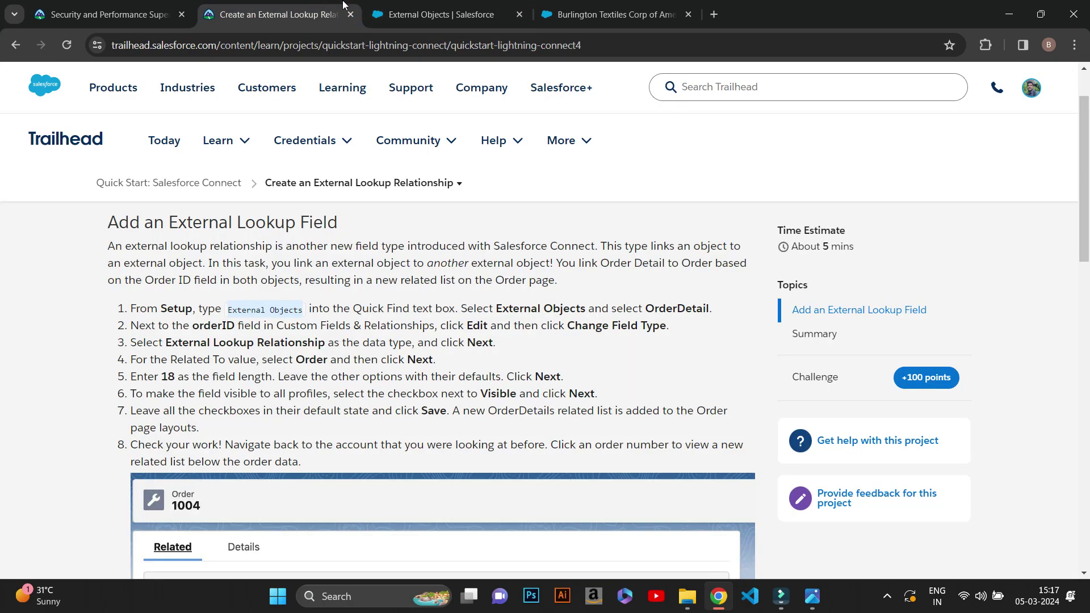
{"action": "left_click", "coordinate": [431, 12]}
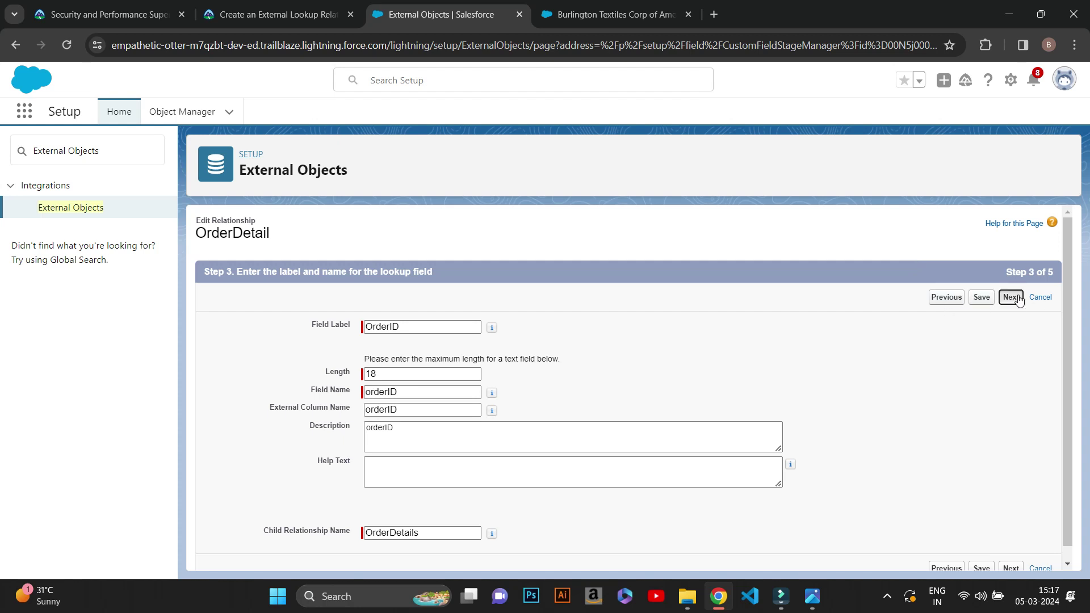
- Make the OrderID field visible to all profiles and save the relationship with the default Order Layout related list options
{"action": "left_click", "coordinate": [262, 4]}
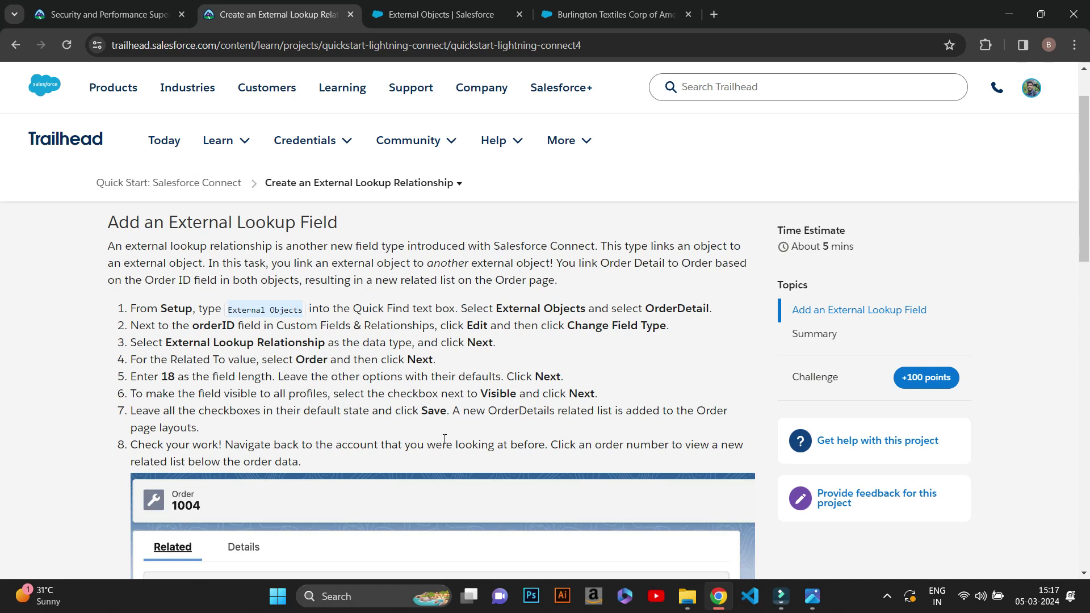
{"action": "left_click", "coordinate": [604, 6]}
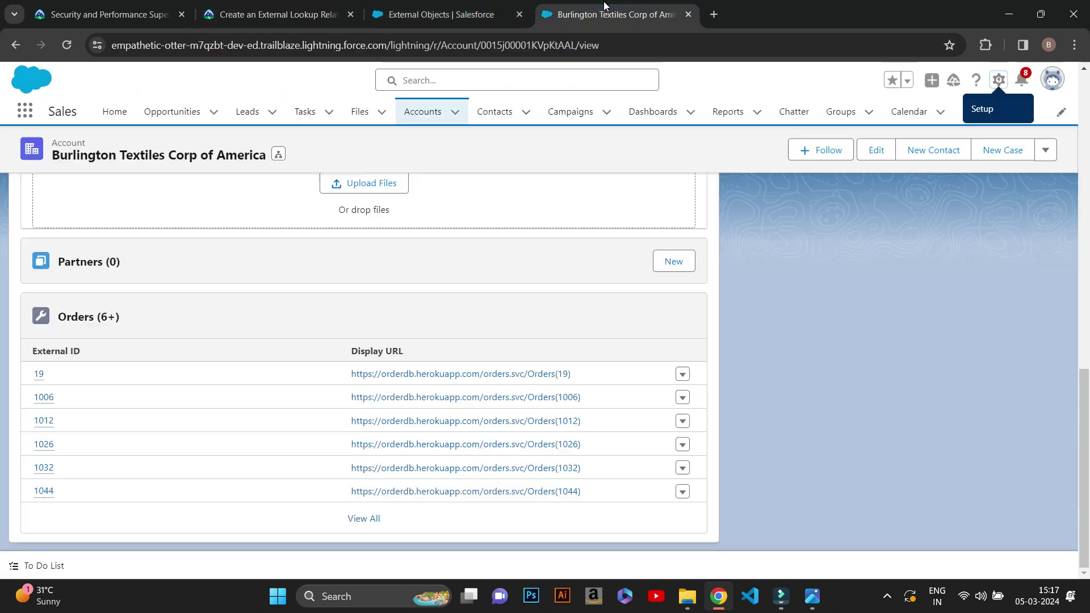
{"action": "left_click", "coordinate": [417, 7]}
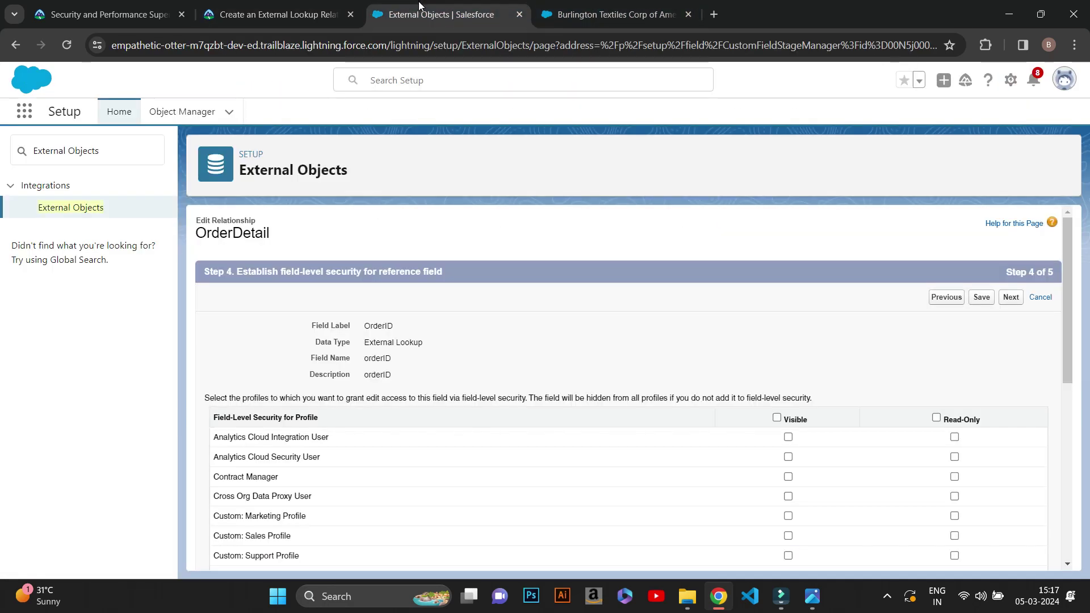
{"action": "left_click", "coordinate": [778, 418]}
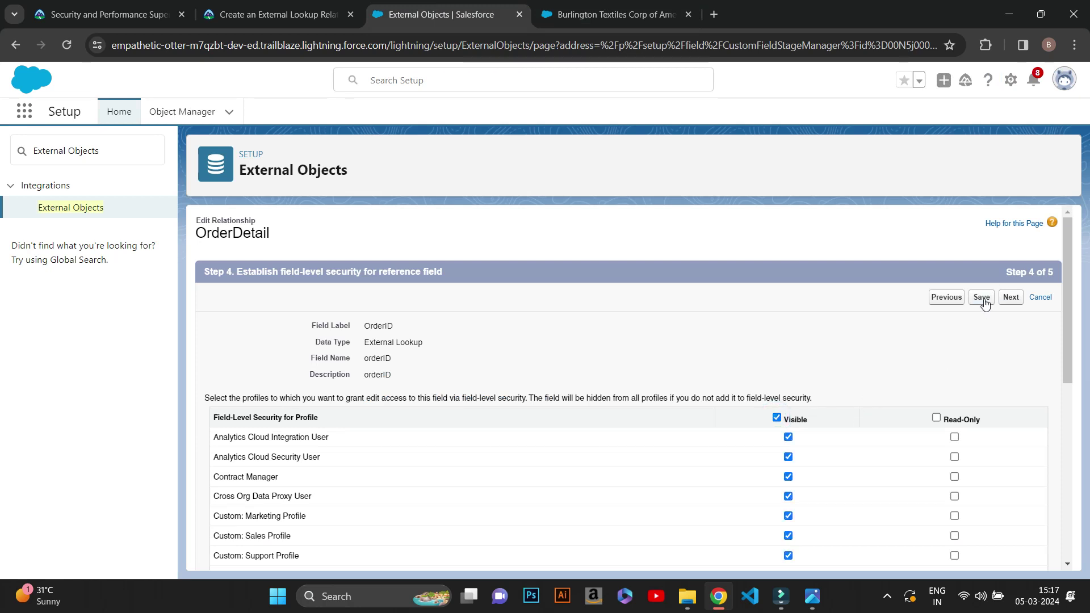
{"action": "left_click", "coordinate": [1011, 297]}
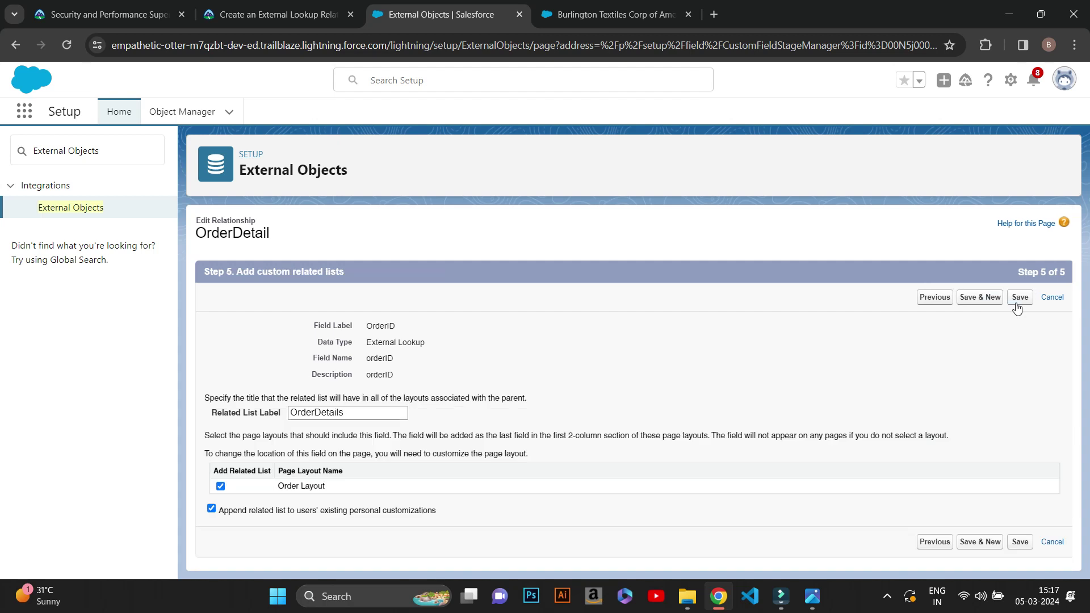
{"action": "left_click", "coordinate": [964, 352]}
- Read Trailhead's remaining instructions for checking the OrderDetails related list on an order
{"action": "left_click", "coordinate": [278, 15]}
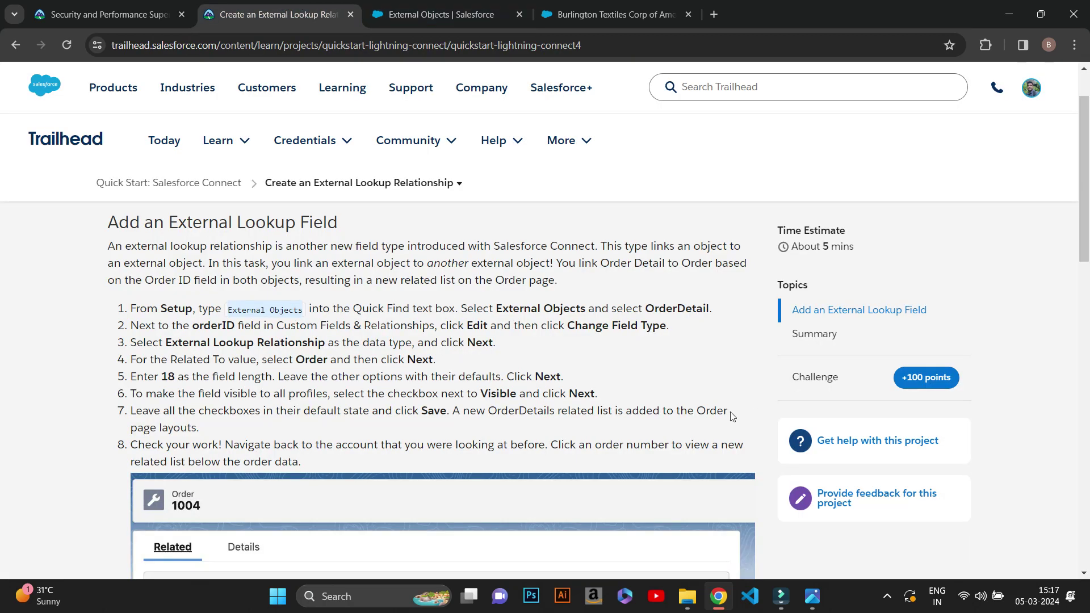
{"action": "scroll", "coordinate": [437, 361], "scroll_direction": "down", "scroll_amount": 4}
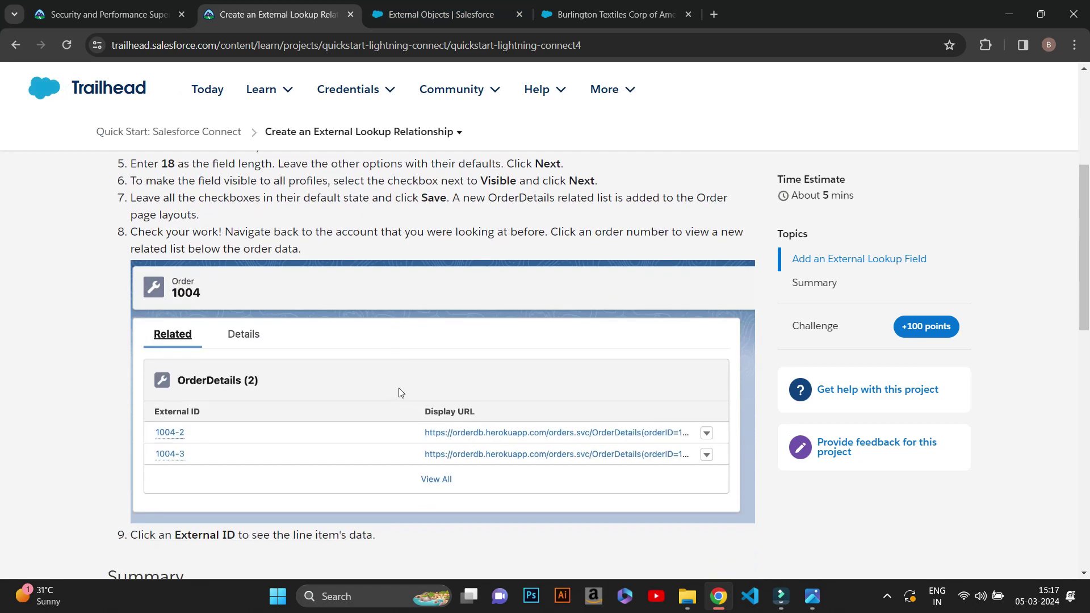
{"action": "scroll", "coordinate": [401, 391], "scroll_direction": "down", "scroll_amount": 4}
{"action": "scroll", "coordinate": [343, 377], "scroll_direction": "up", "scroll_amount": 4}
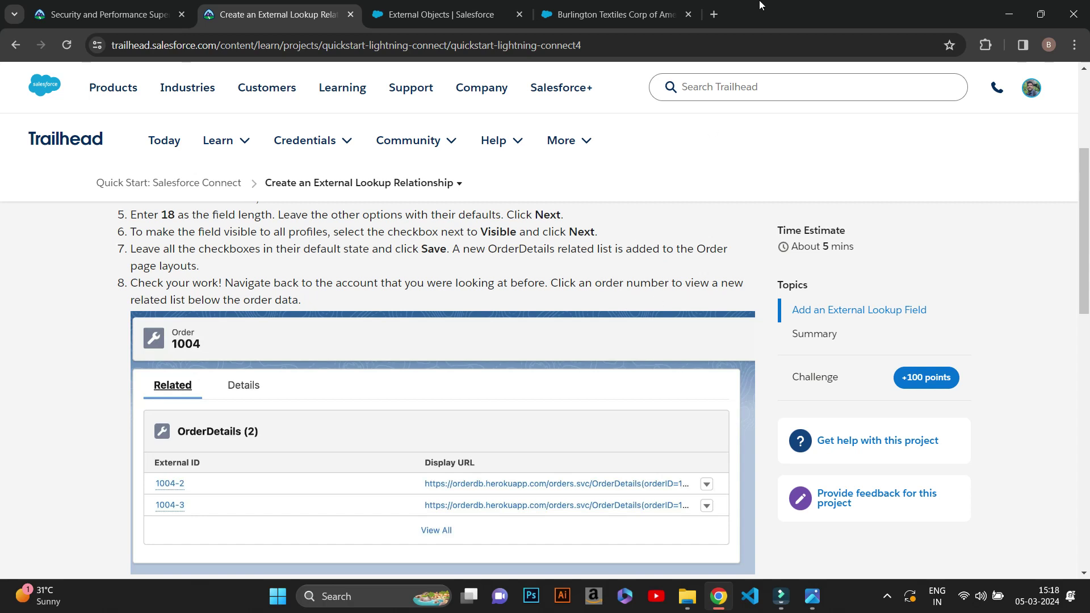
- Reload the Burlington Textiles Corp of America account record and open order 1006 from its Orders related list
{"action": "left_click", "coordinate": [616, 14]}
{"action": "left_click", "coordinate": [68, 46]}
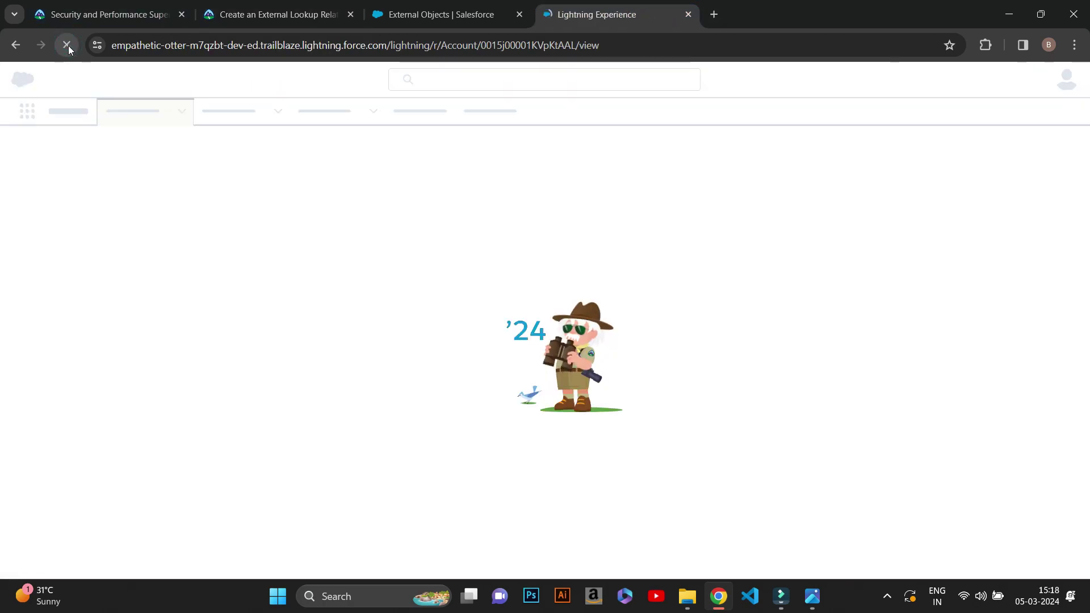
{"action": "left_click", "coordinate": [441, 8]}
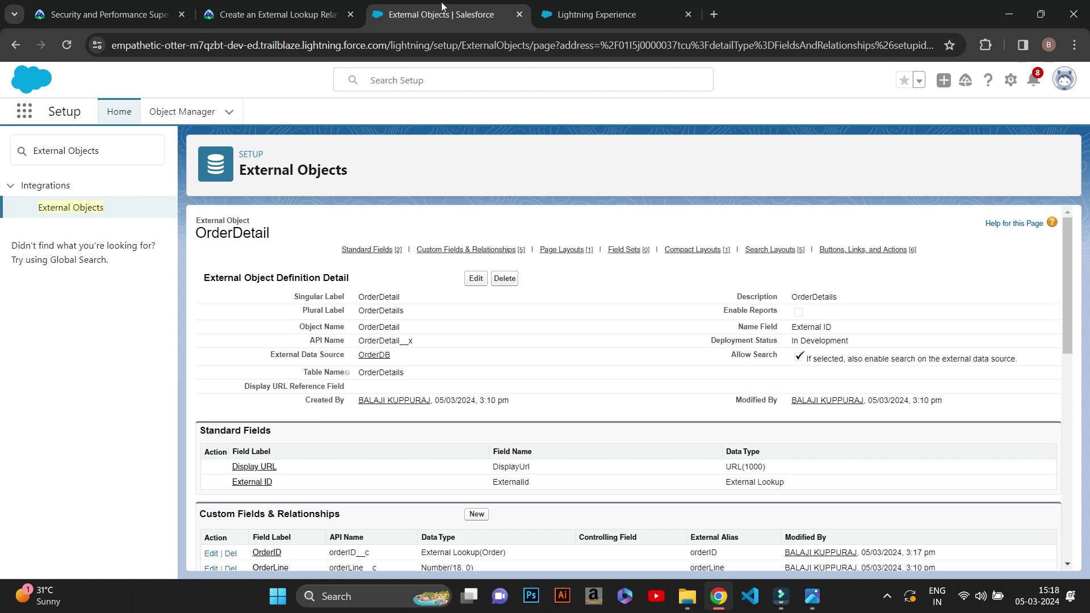
{"action": "key", "text": "ctrl+shift+Tab"}
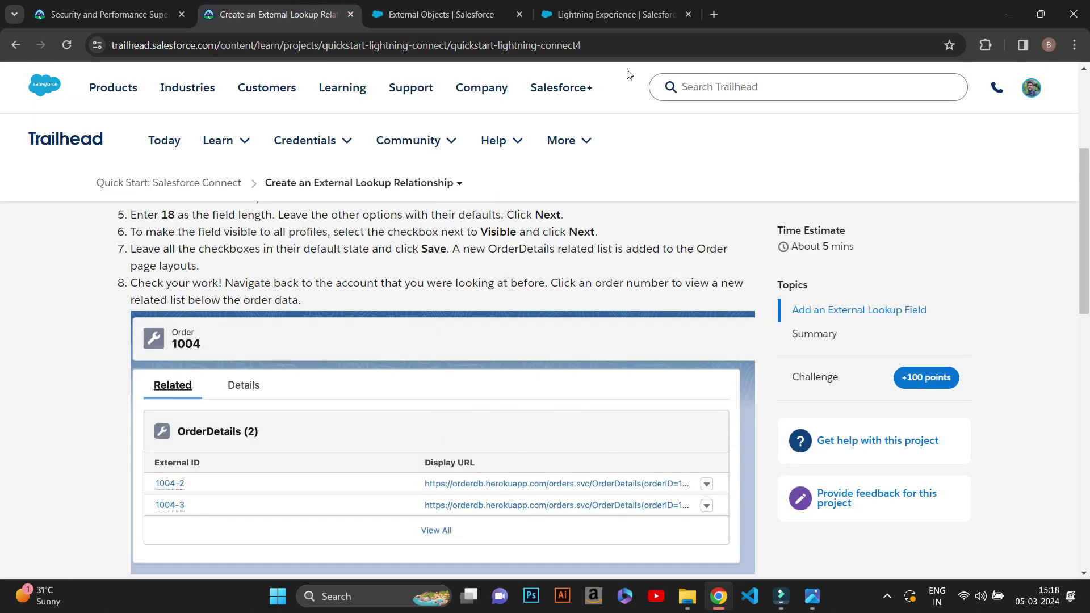
{"action": "left_click", "coordinate": [626, 17]}
{"action": "scroll", "coordinate": [269, 448], "scroll_direction": "down", "scroll_amount": 5}
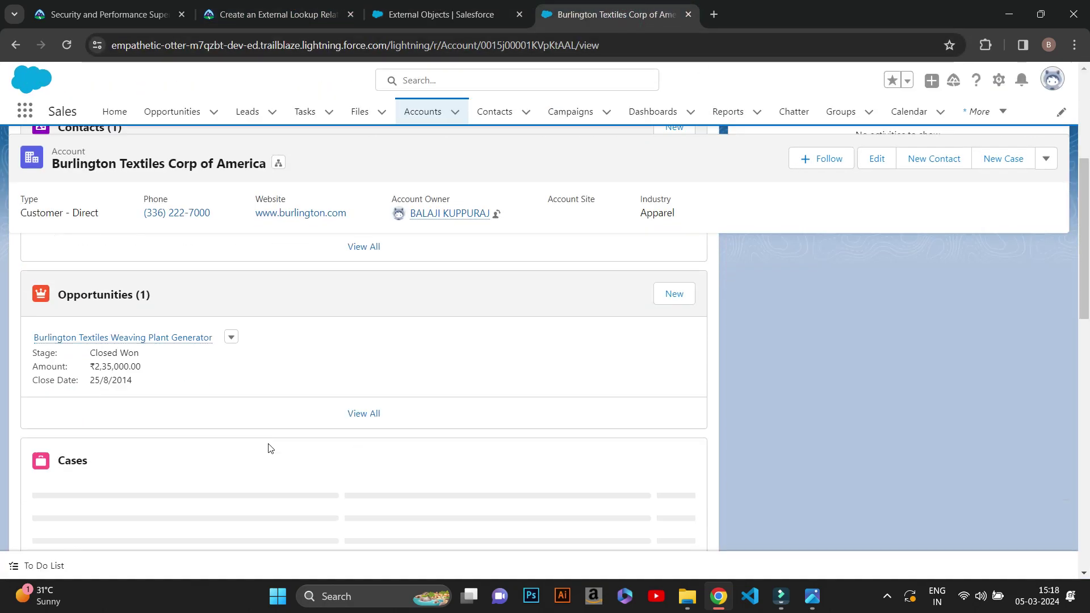
{"action": "scroll", "coordinate": [270, 448], "scroll_direction": "down", "scroll_amount": 8}
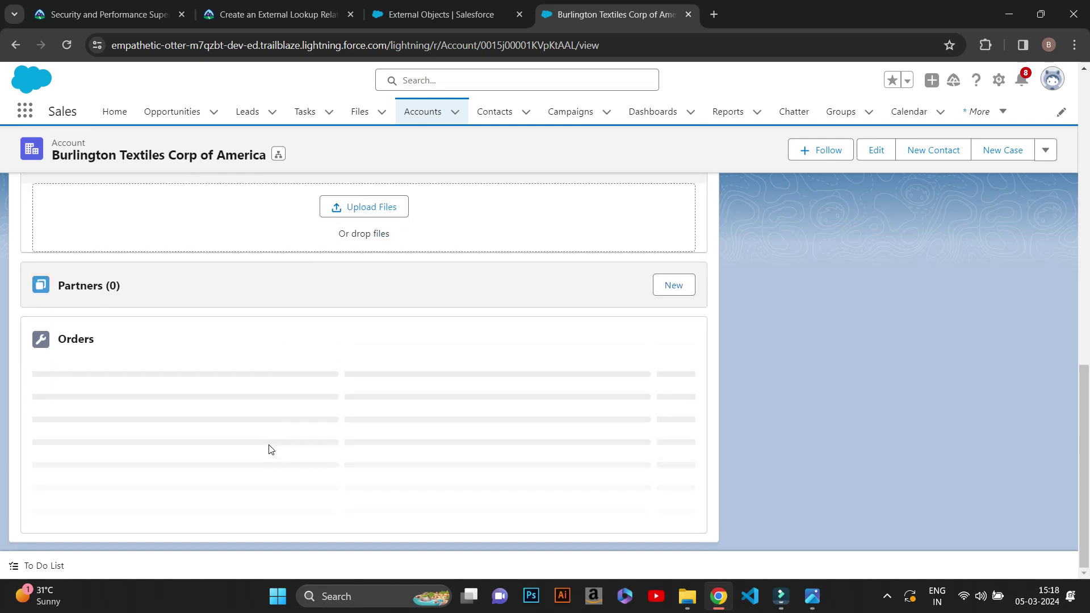
{"action": "left_click", "coordinate": [45, 422]}
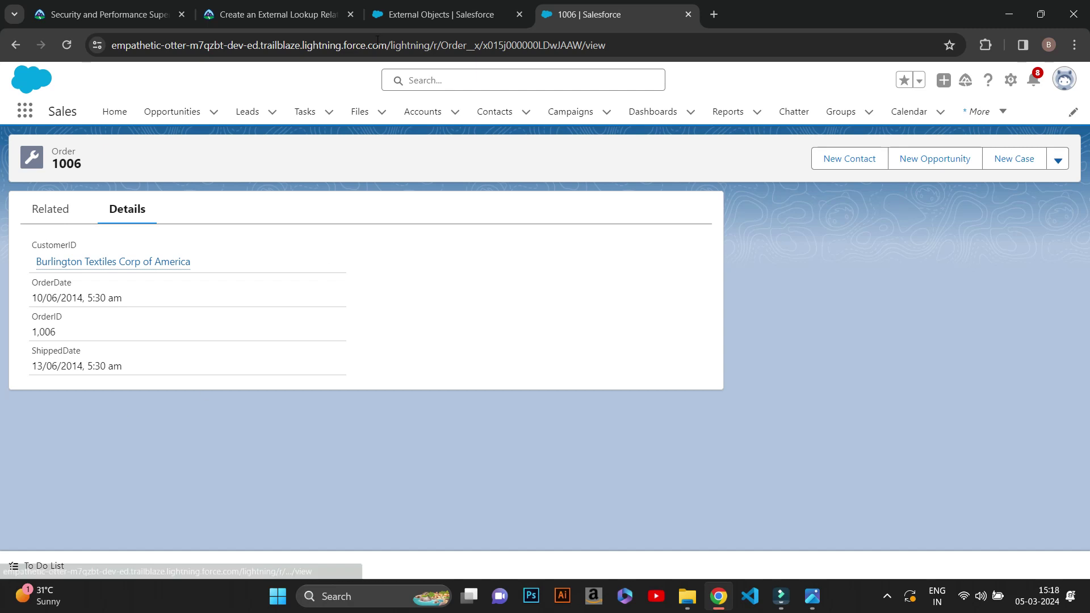
- Compare order 1006 with Trailhead's example and view its OrderDetails related list
{"action": "left_click", "coordinate": [273, 14]}
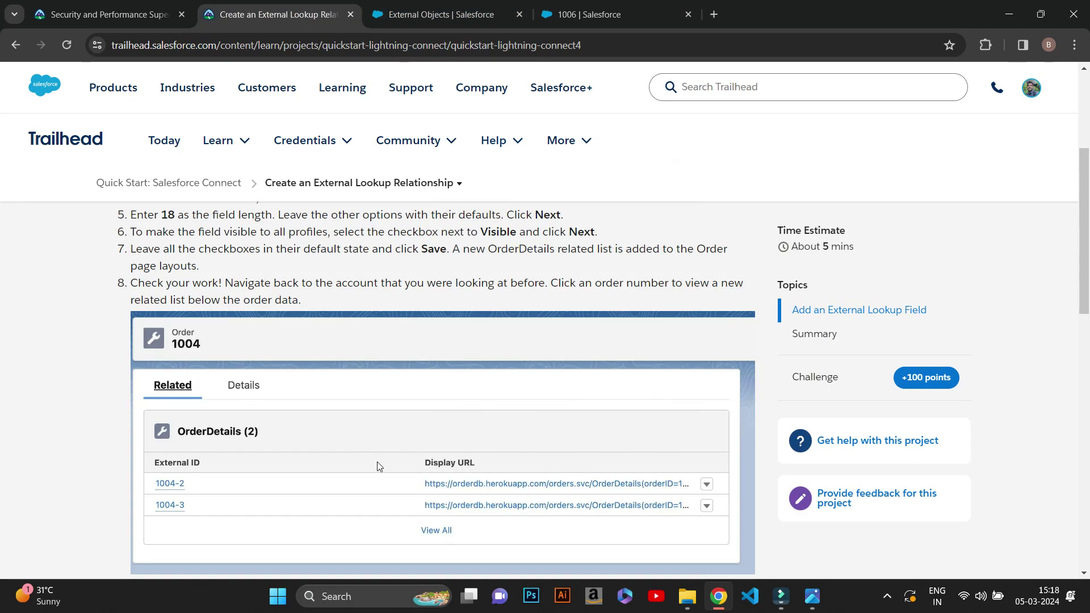
{"action": "left_click", "coordinate": [666, 14]}
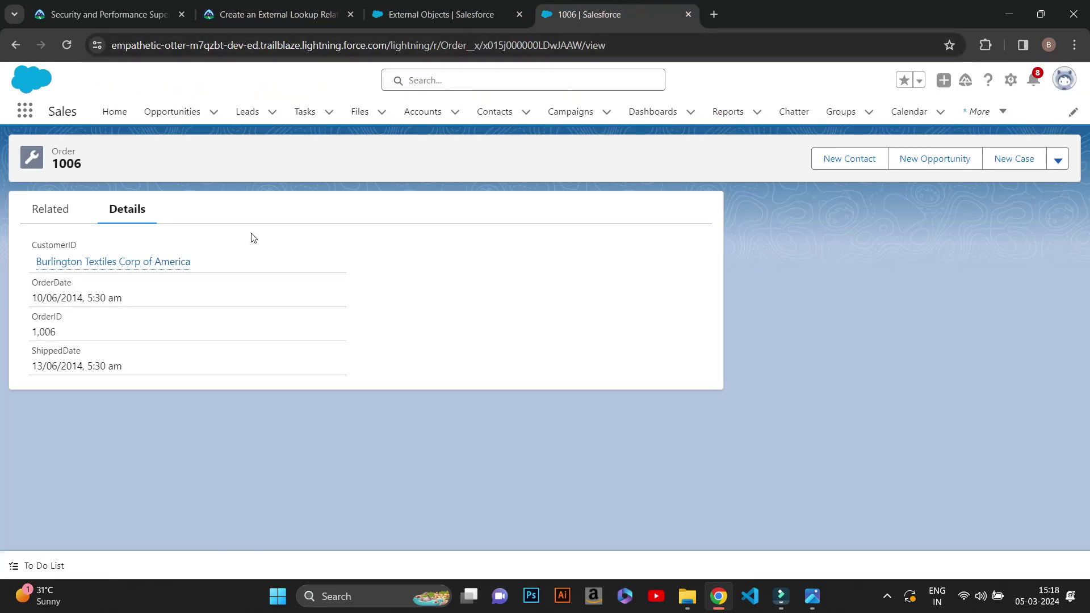
{"action": "left_click", "coordinate": [70, 218]}
{"action": "left_click", "coordinate": [70, 219]}
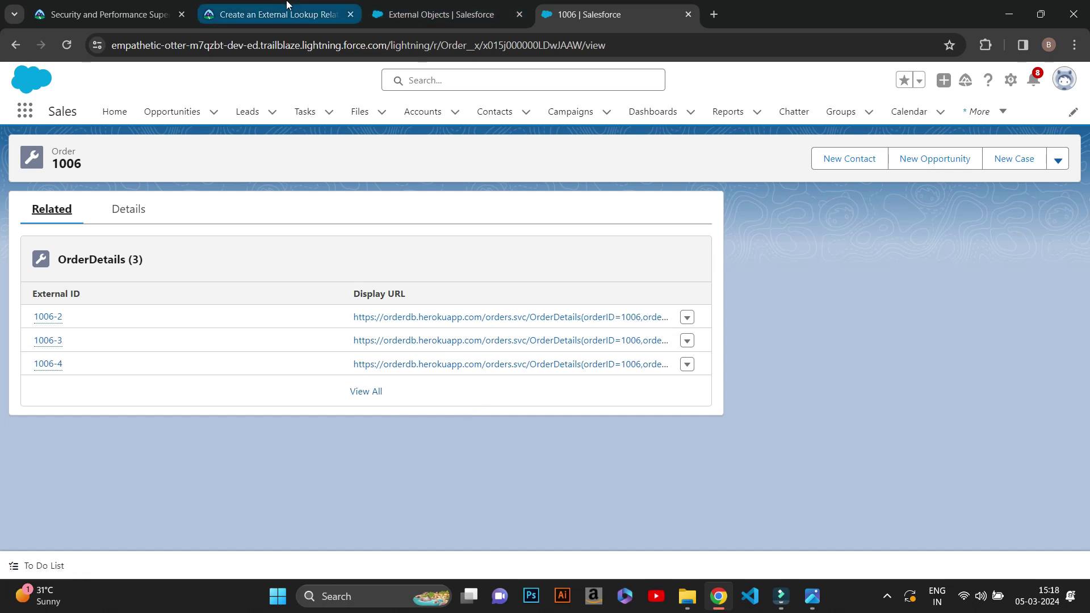
- Return to Trailhead's external lookup relationship unit and verify the step to earn its 100 points
{"action": "left_click", "coordinate": [273, 14]}
{"action": "scroll", "coordinate": [499, 523], "scroll_direction": "down", "scroll_amount": 3}
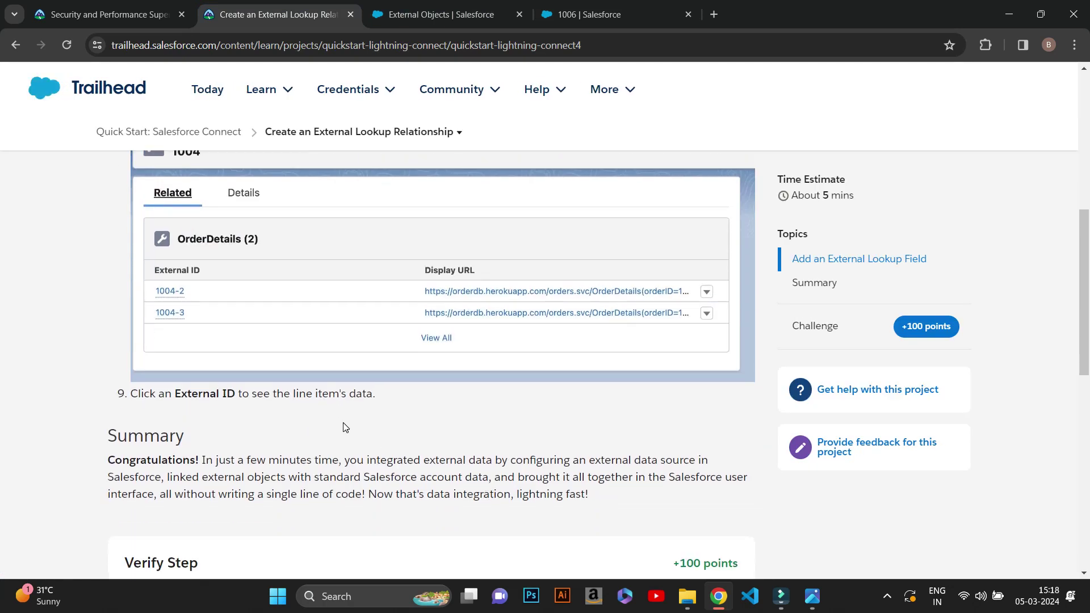
{"action": "scroll", "coordinate": [345, 427], "scroll_direction": "down", "scroll_amount": 5}
{"action": "left_click", "coordinate": [282, 468]}
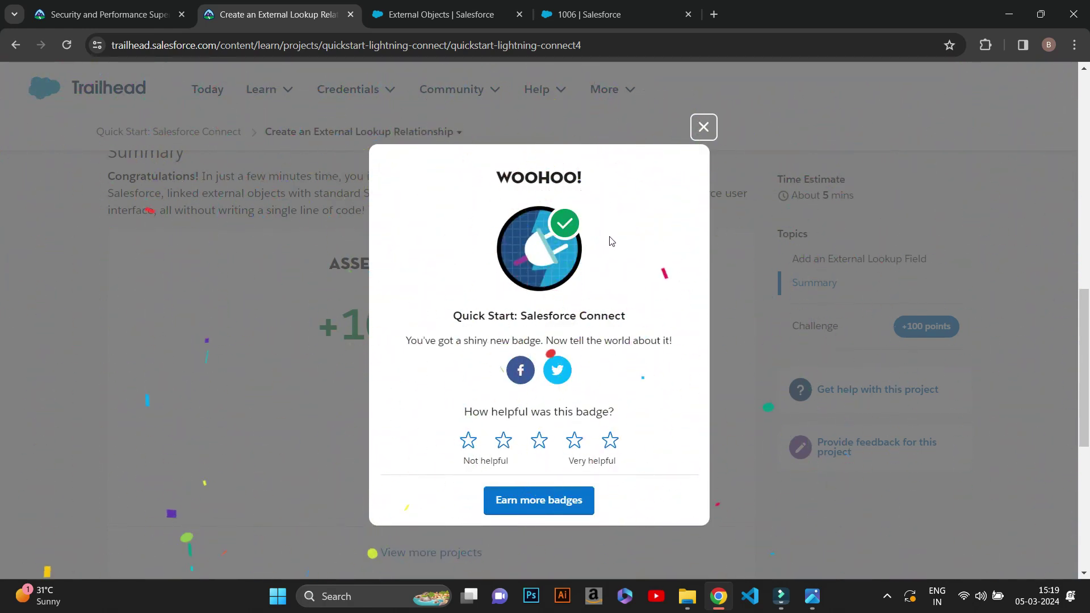
- Switch to the PleaseSub.jpg image in the photo viewer and show it full screen
{"action": "key", "text": "alt+Tab"}
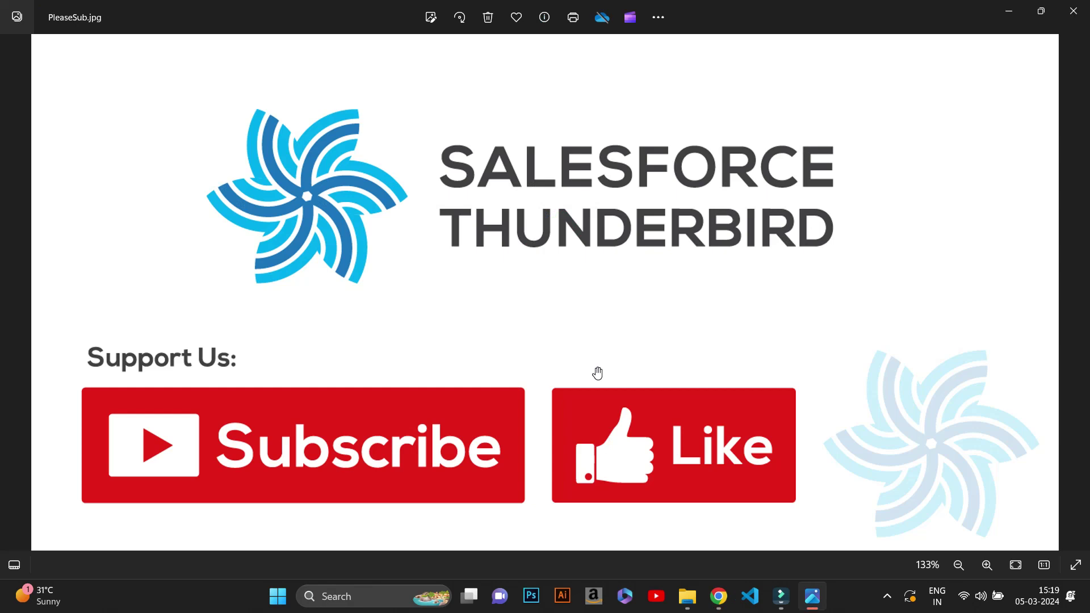
{"action": "key", "text": "F11"}
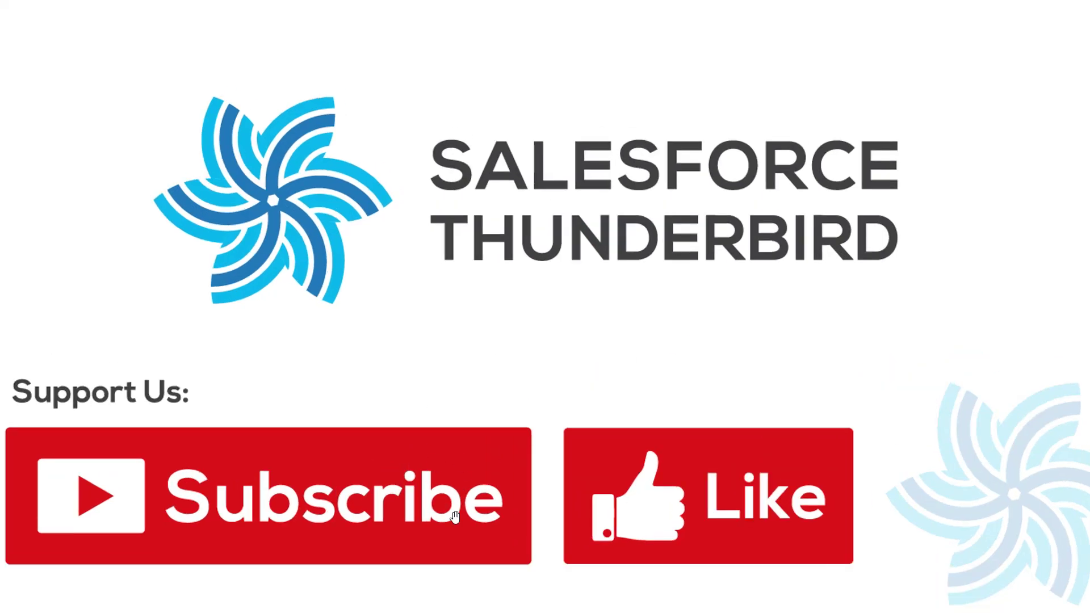